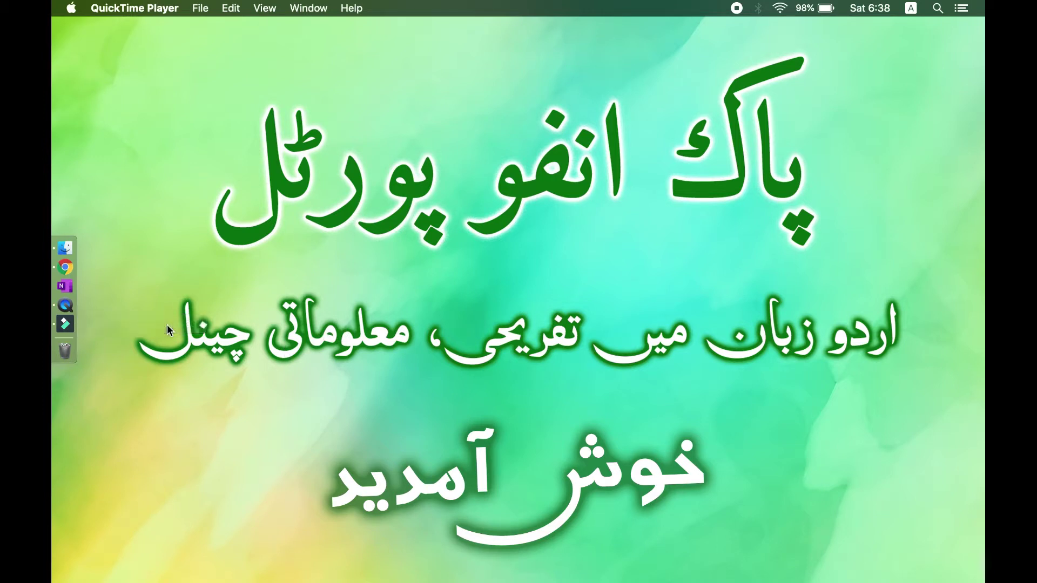
Switch to Filmora and import all eight files from the Filmora folder, from 1video (6).mp4 to wallpaper.png, into the project media.
{"action": "left_click", "coordinate": [65, 326]}
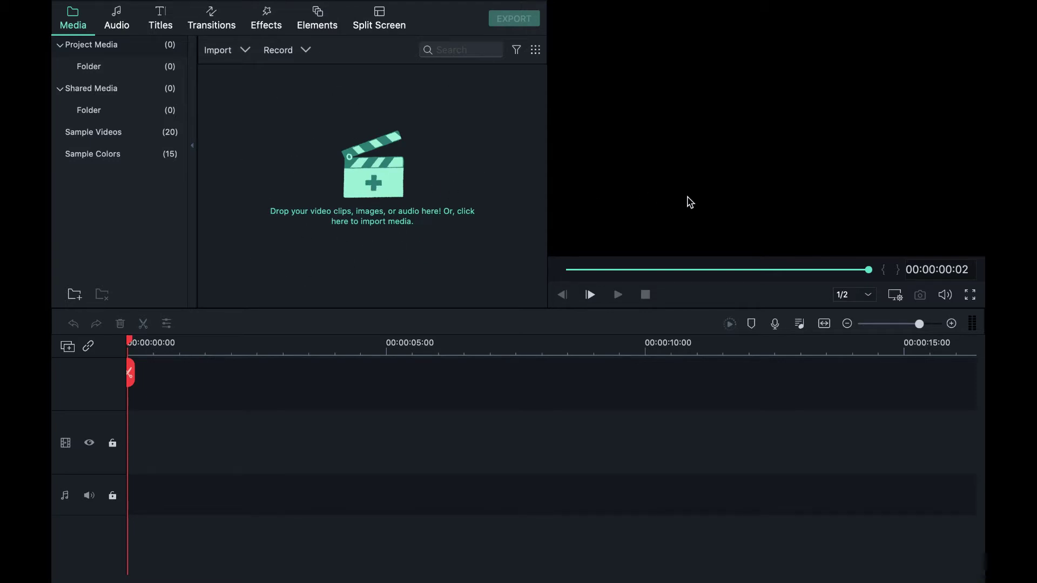
{"action": "left_click", "coordinate": [371, 195]}
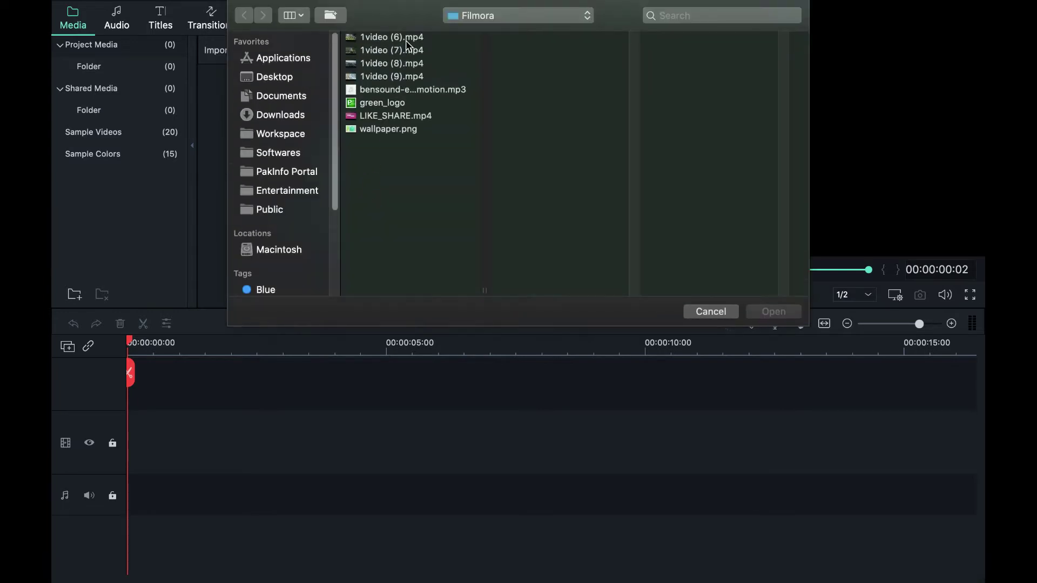
{"action": "left_click", "coordinate": [406, 39]}
{"action": "left_click", "coordinate": [405, 130], "text": "shift"}
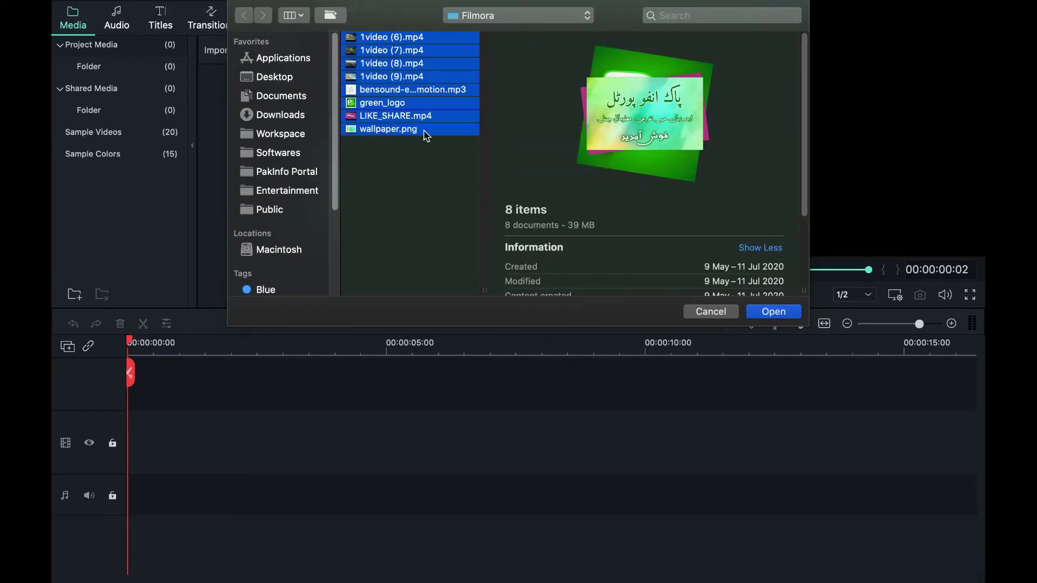
{"action": "left_click", "coordinate": [779, 313]}
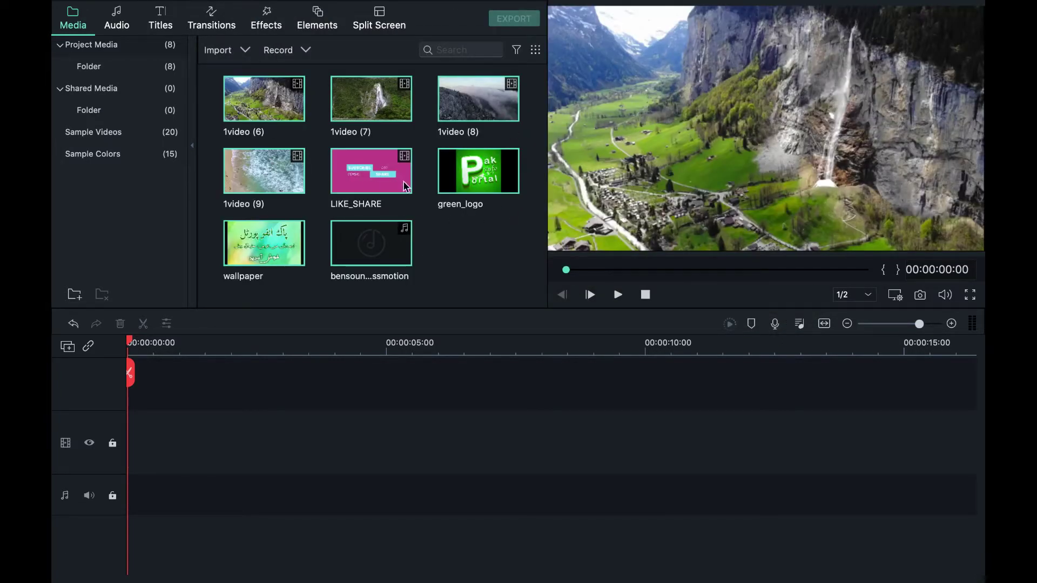
{"action": "left_click", "coordinate": [328, 457]}
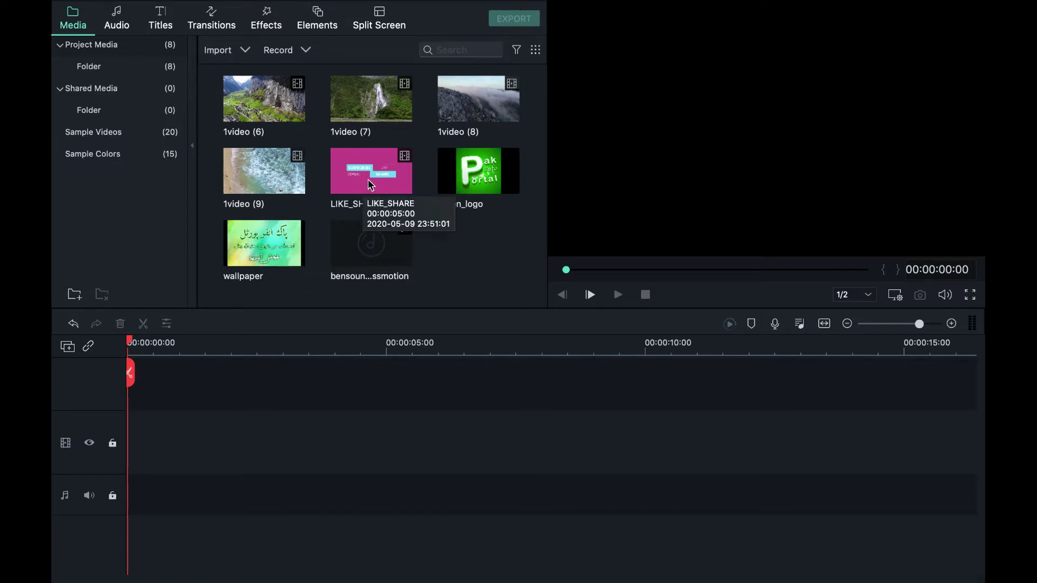
Place the wallpaper image at the start of the video track and set the playhead to 00:00:03:16.
{"action": "left_click_drag", "start_coordinate": [263, 247], "coordinate": [186, 462]}
{"action": "left_click_drag", "start_coordinate": [541, 449], "coordinate": [489, 449]}
{"action": "left_click", "coordinate": [309, 349]}
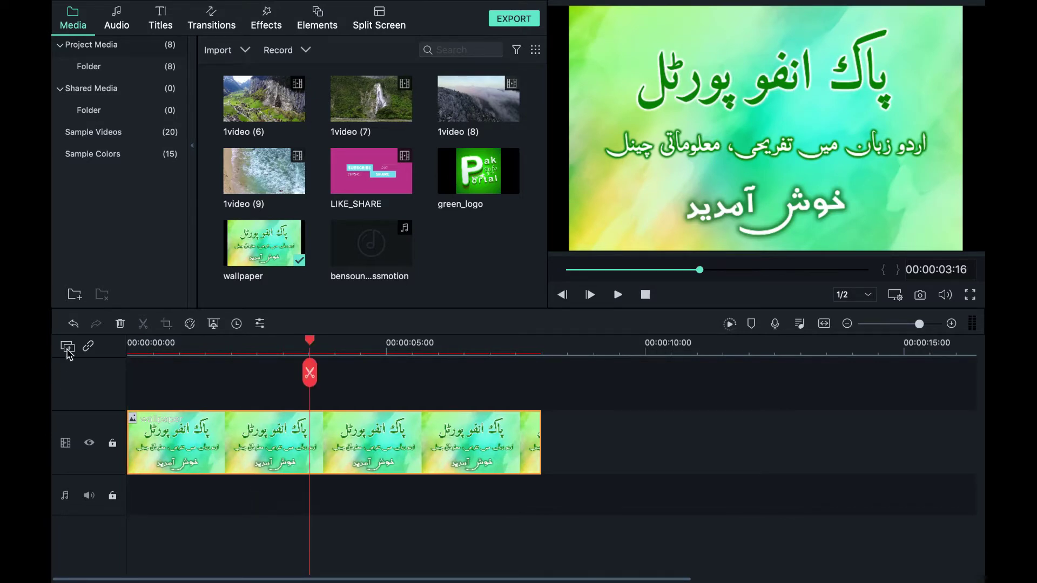
Add one extra audio track and one extra video track to the timeline.
{"action": "left_click", "coordinate": [68, 349]}
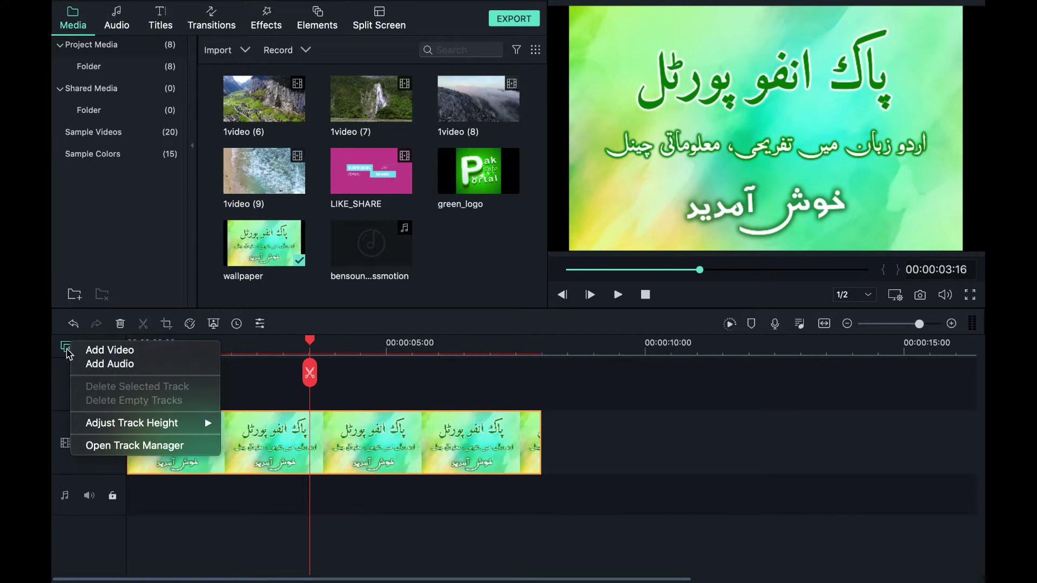
{"action": "left_click", "coordinate": [92, 368]}
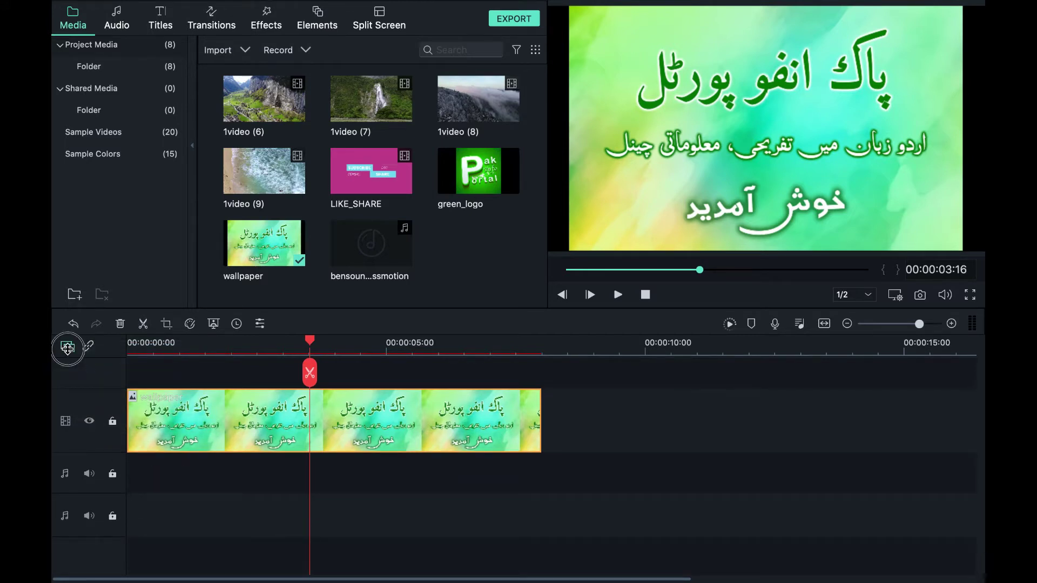
{"action": "left_click", "coordinate": [68, 350]}
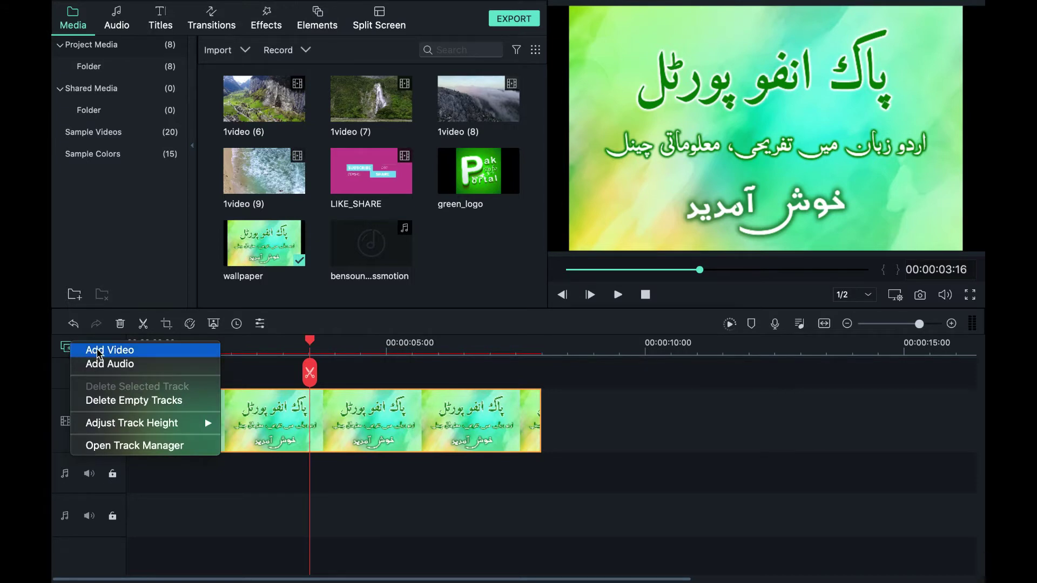
{"action": "left_click", "coordinate": [100, 352]}
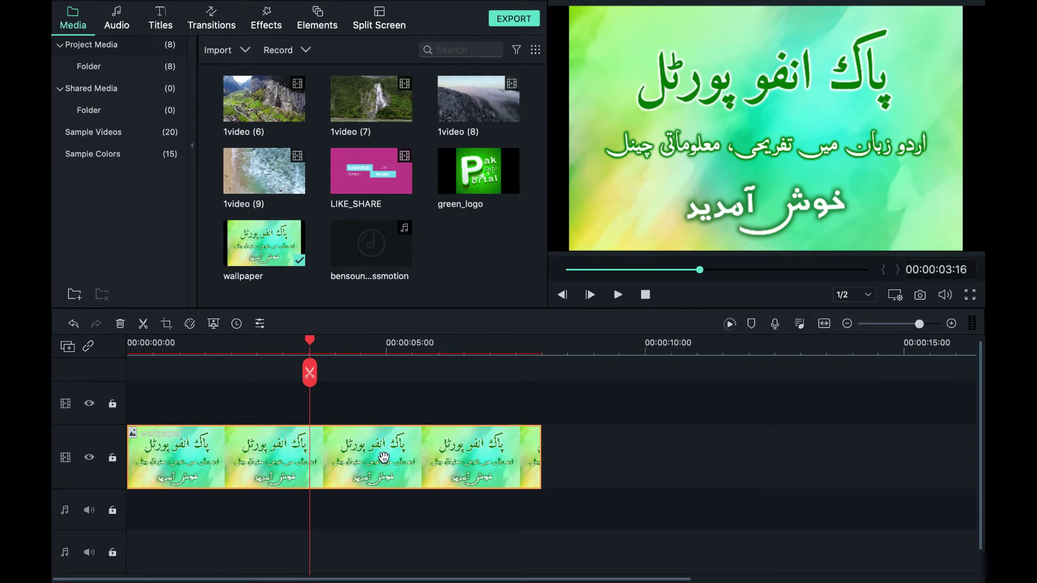
Enlarge the wallpaper clip in the preview to a scale of about 111.5% so it fills the frame, with X position about 3.4.
{"action": "double_click", "coordinate": [366, 459]}
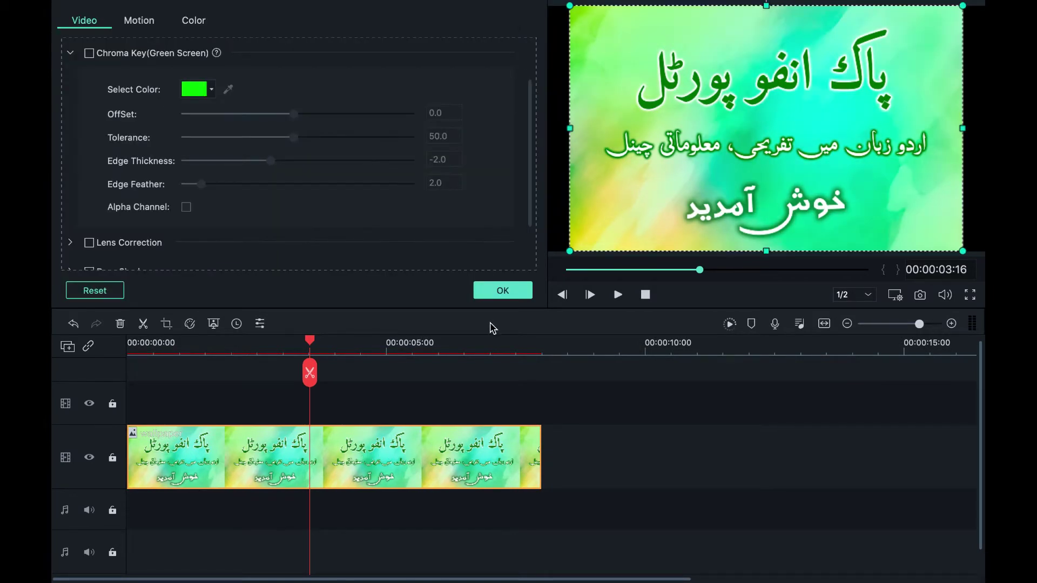
{"action": "left_click", "coordinate": [505, 294]}
{"action": "double_click", "coordinate": [360, 461]}
{"action": "scroll", "coordinate": [171, 127], "scroll_direction": "down", "scroll_amount": 2}
{"action": "scroll", "coordinate": [154, 156], "scroll_direction": "up", "scroll_amount": 4}
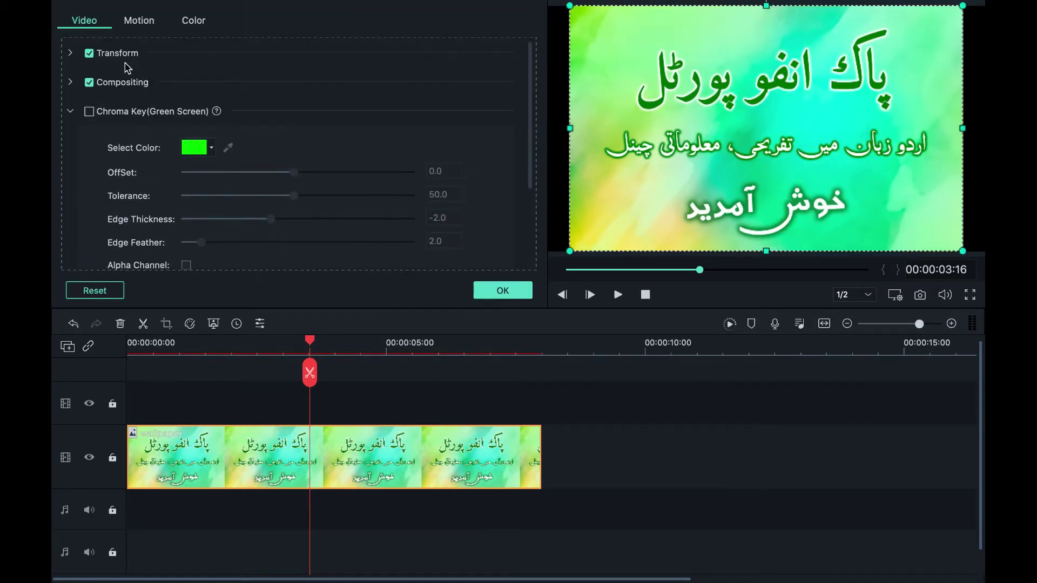
{"action": "left_click", "coordinate": [71, 53]}
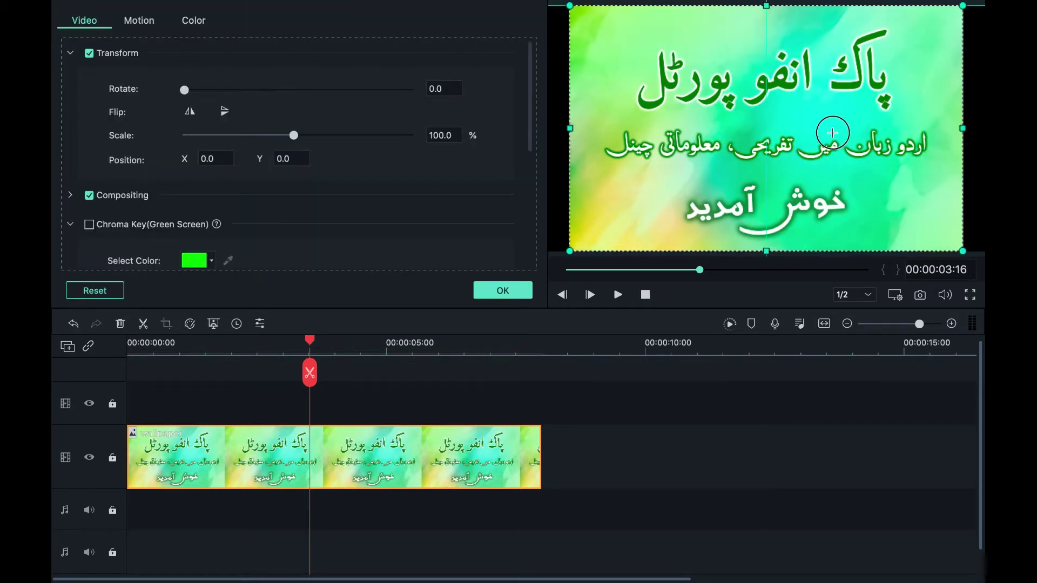
{"action": "left_click_drag", "start_coordinate": [838, 133], "coordinate": [818, 132]}
{"action": "left_click_drag", "start_coordinate": [940, 128], "coordinate": [984, 129]}
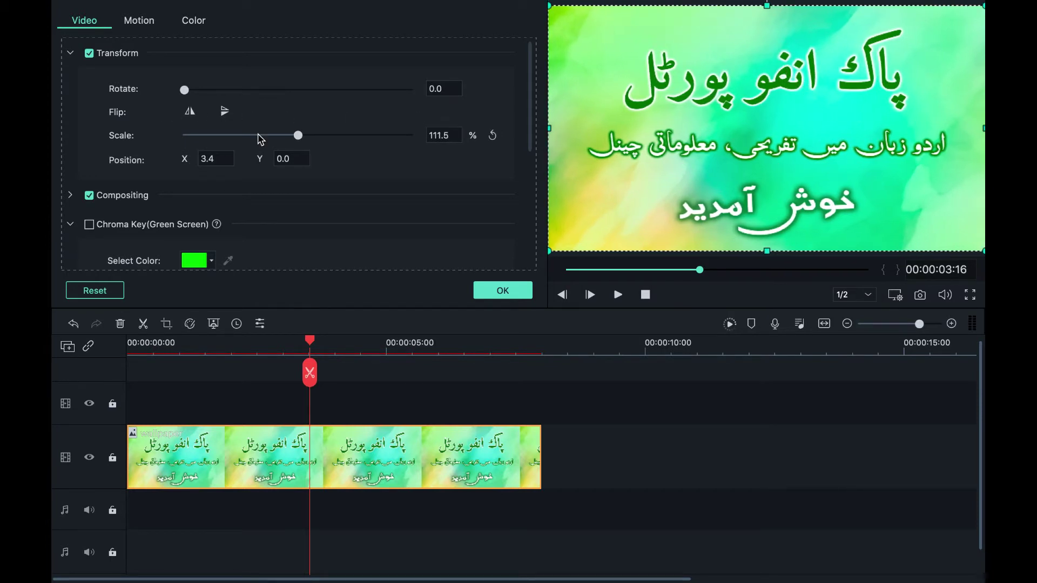
Try the Wham! motion on the wallpaper clip, play it back, and restore No Animation.
{"action": "left_click", "coordinate": [145, 22]}
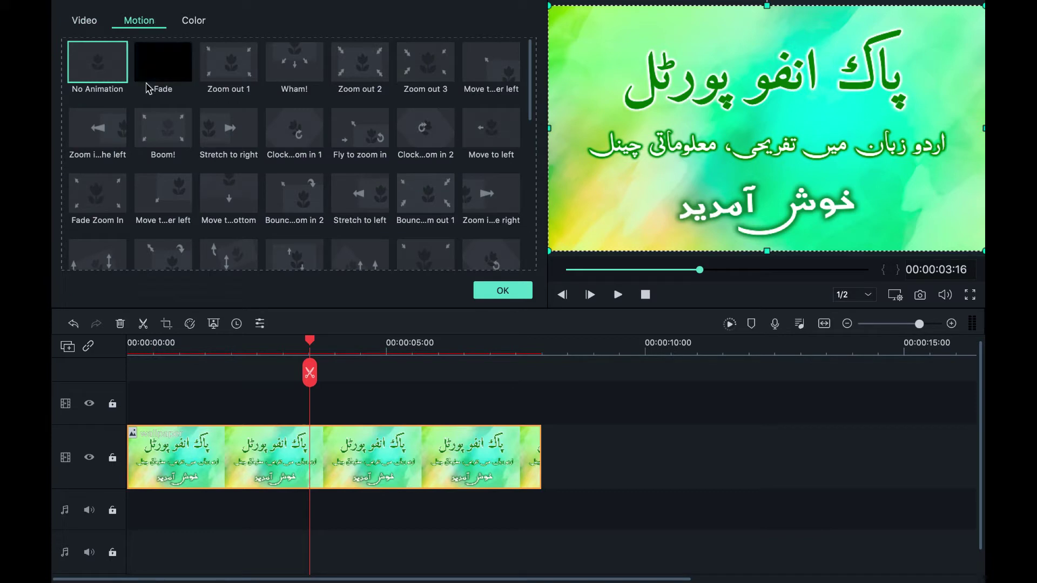
{"action": "left_click", "coordinate": [320, 74]}
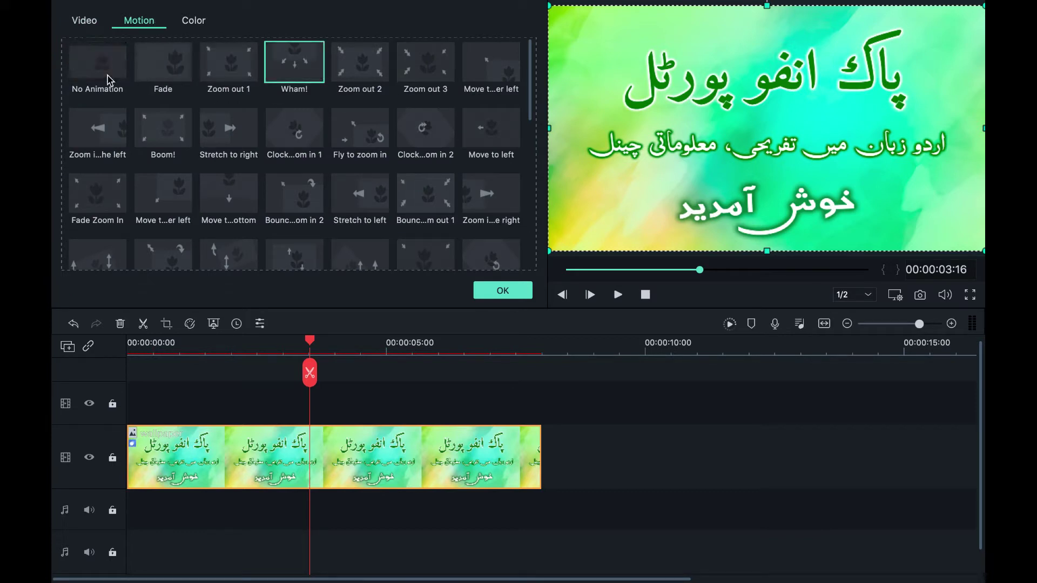
{"action": "left_click", "coordinate": [645, 294]}
{"action": "left_click", "coordinate": [618, 294]}
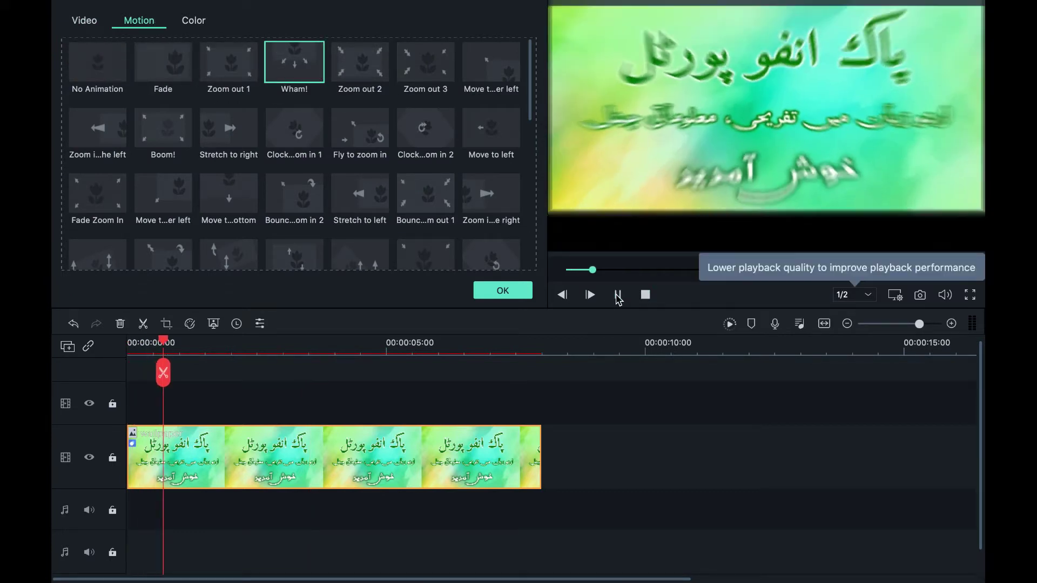
{"action": "scroll", "coordinate": [363, 157], "scroll_direction": "down", "scroll_amount": 3}
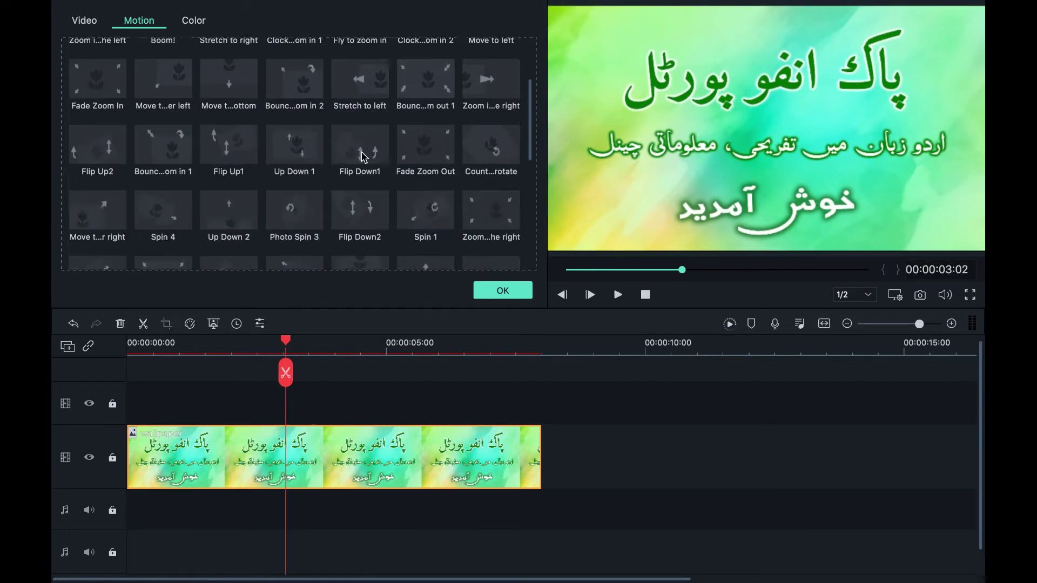
{"action": "scroll", "coordinate": [363, 157], "scroll_direction": "down", "scroll_amount": 5}
{"action": "scroll", "coordinate": [364, 157], "scroll_direction": "up", "scroll_amount": 10}
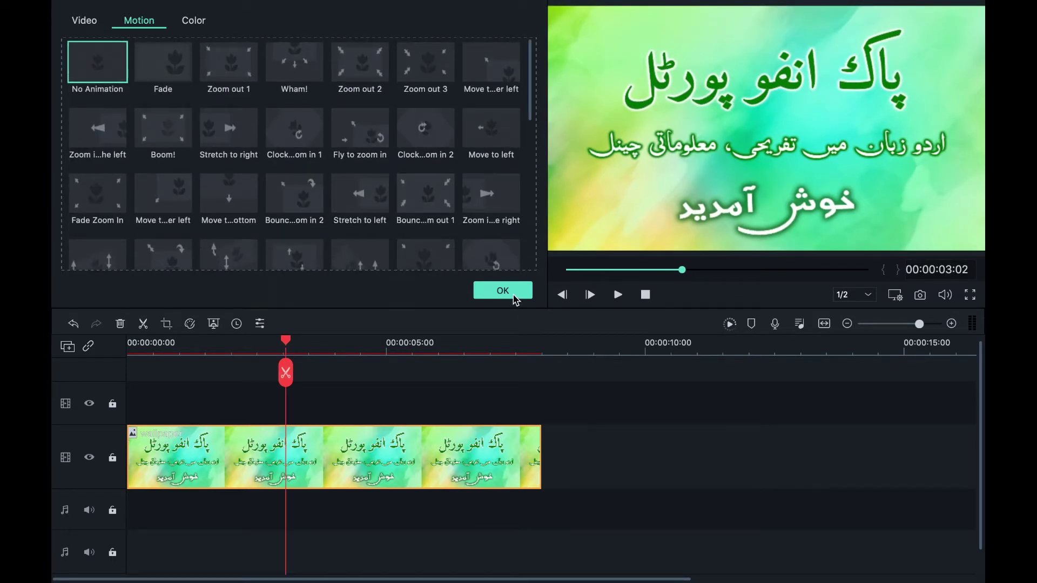
{"action": "left_click", "coordinate": [502, 290]}
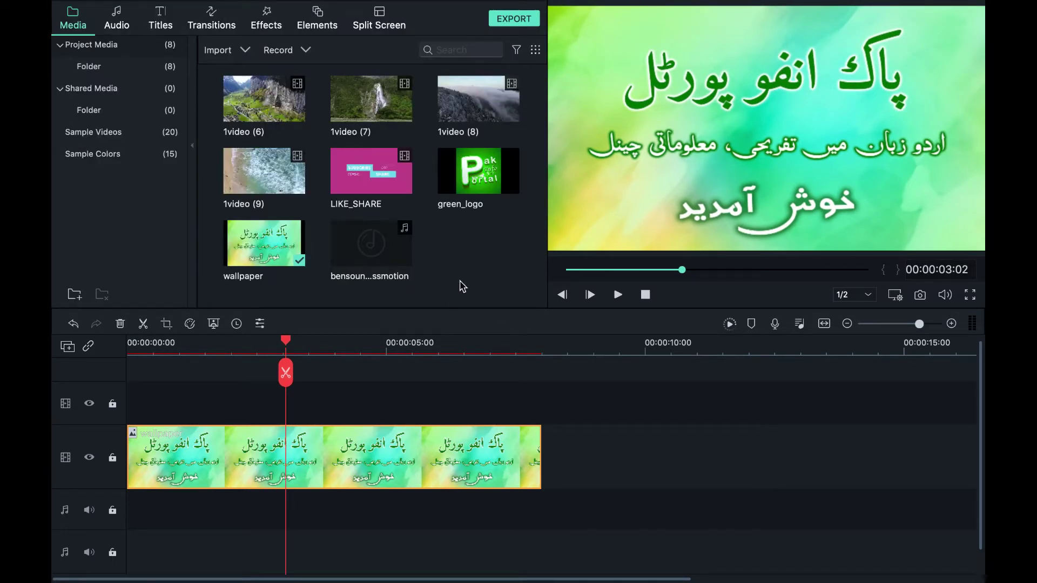
Lower the wallpaper clip's compositing opacity to 72% and apply the change.
{"action": "left_click", "coordinate": [260, 323]}
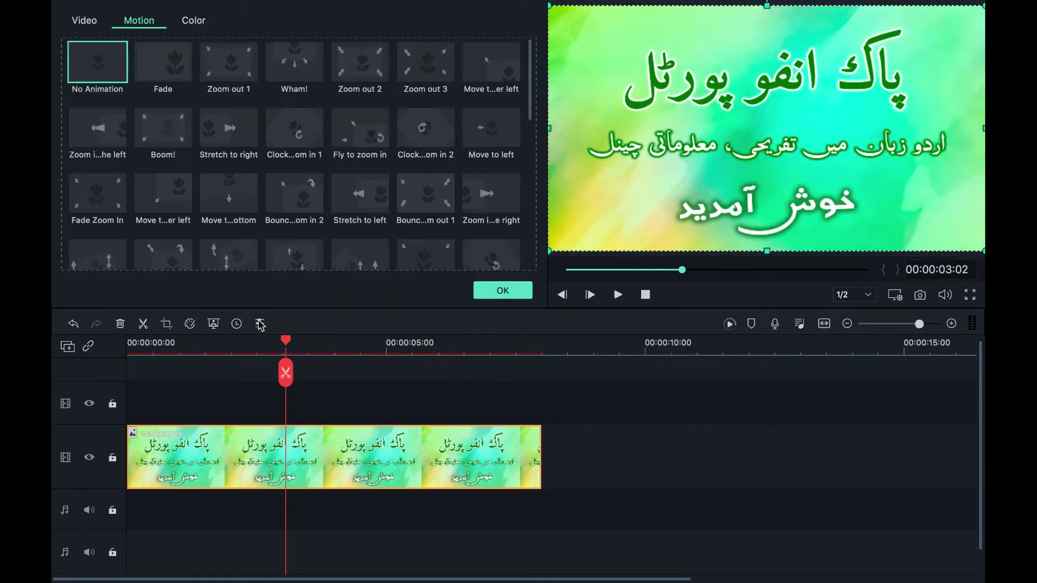
{"action": "scroll", "coordinate": [230, 162], "scroll_direction": "down", "scroll_amount": 5}
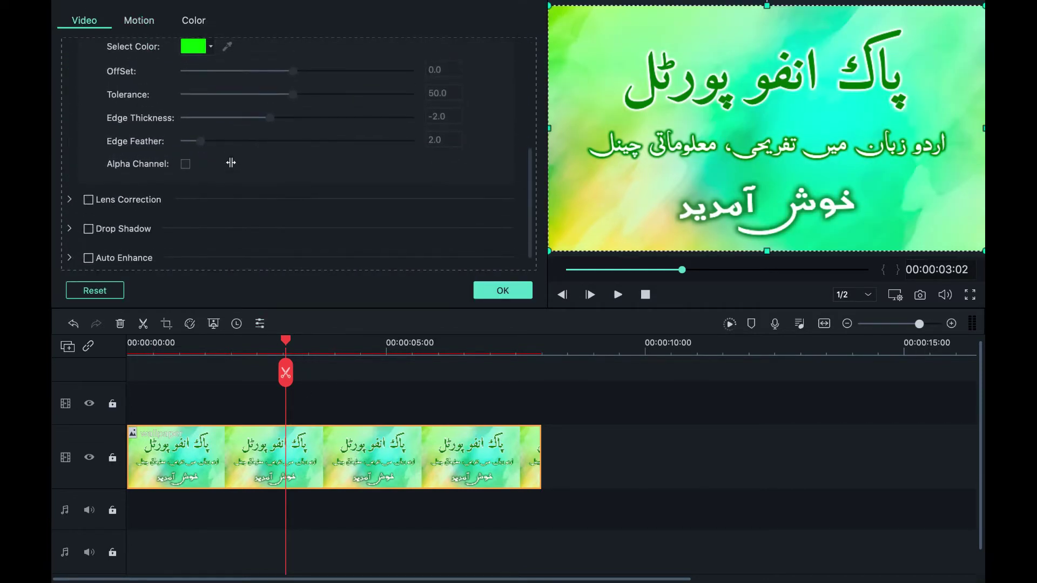
{"action": "scroll", "coordinate": [230, 162], "scroll_direction": "up", "scroll_amount": 3}
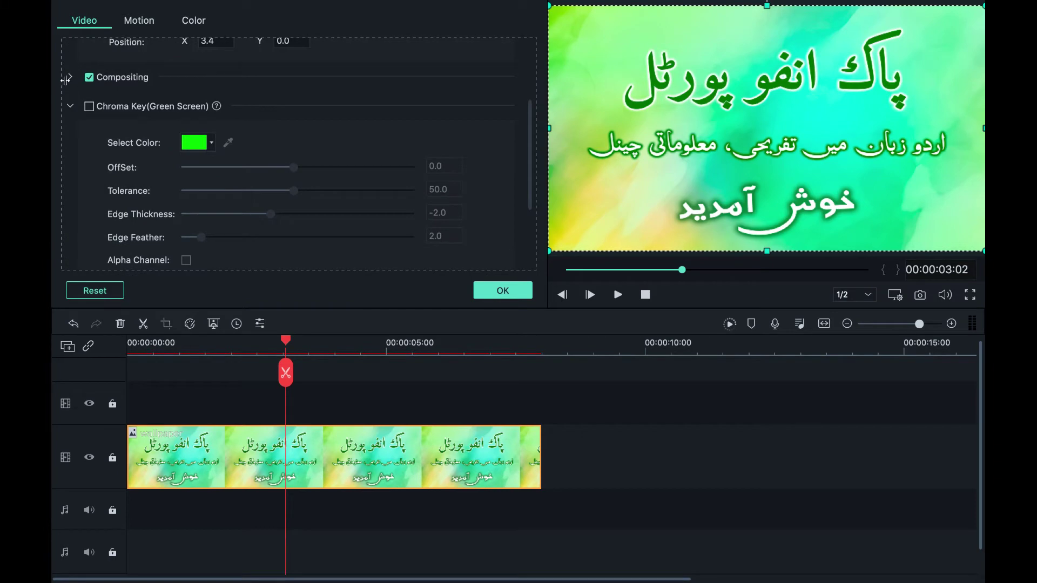
{"action": "left_click", "coordinate": [70, 77]}
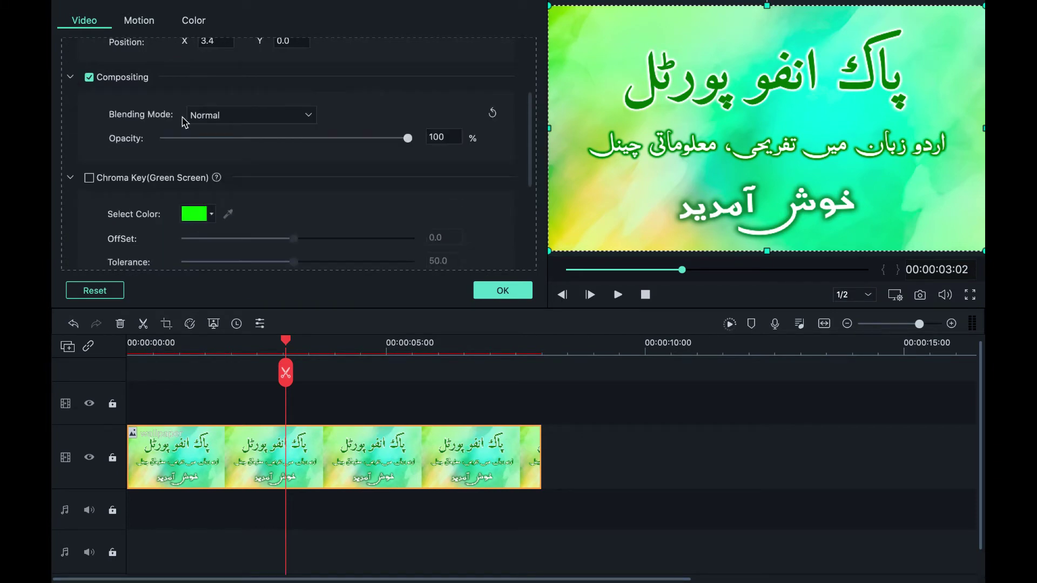
{"action": "left_click", "coordinate": [300, 139]}
{"action": "left_click_drag", "start_coordinate": [300, 139], "coordinate": [341, 139]}
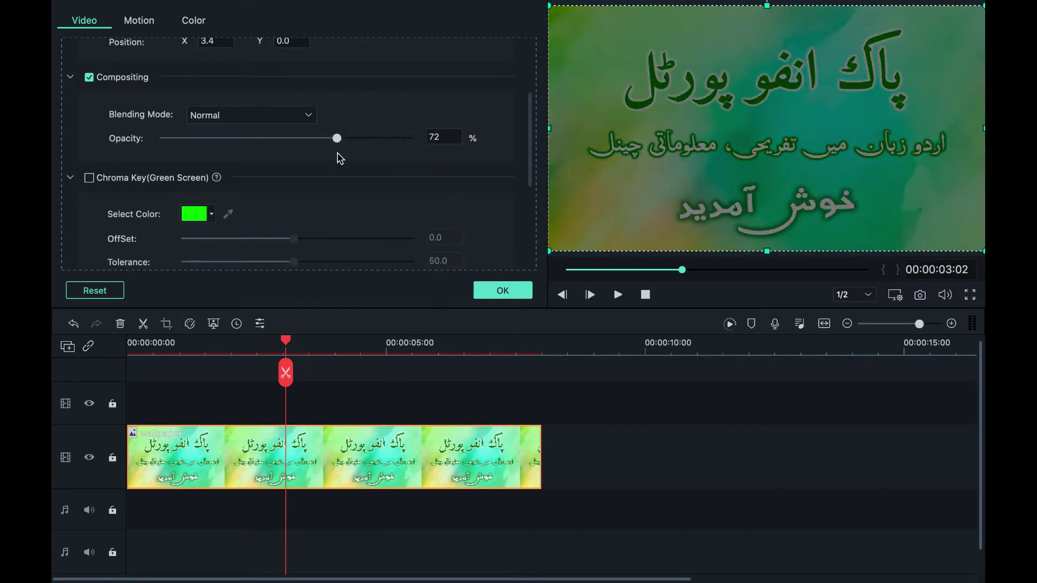
{"action": "scroll", "coordinate": [331, 205], "scroll_direction": "down", "scroll_amount": 5}
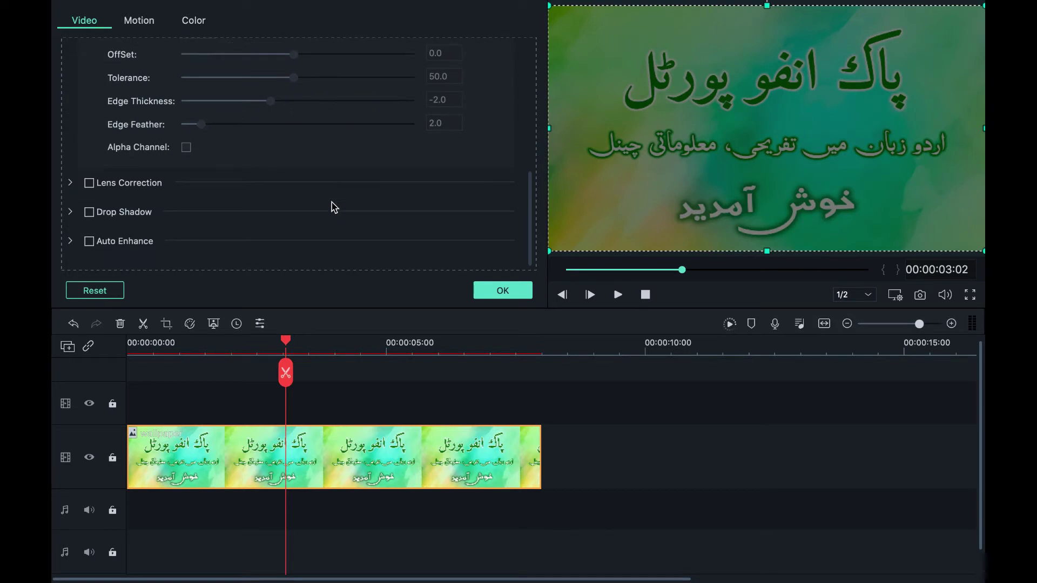
{"action": "scroll", "coordinate": [333, 207], "scroll_direction": "up", "scroll_amount": 5}
{"action": "left_click", "coordinate": [502, 290]}
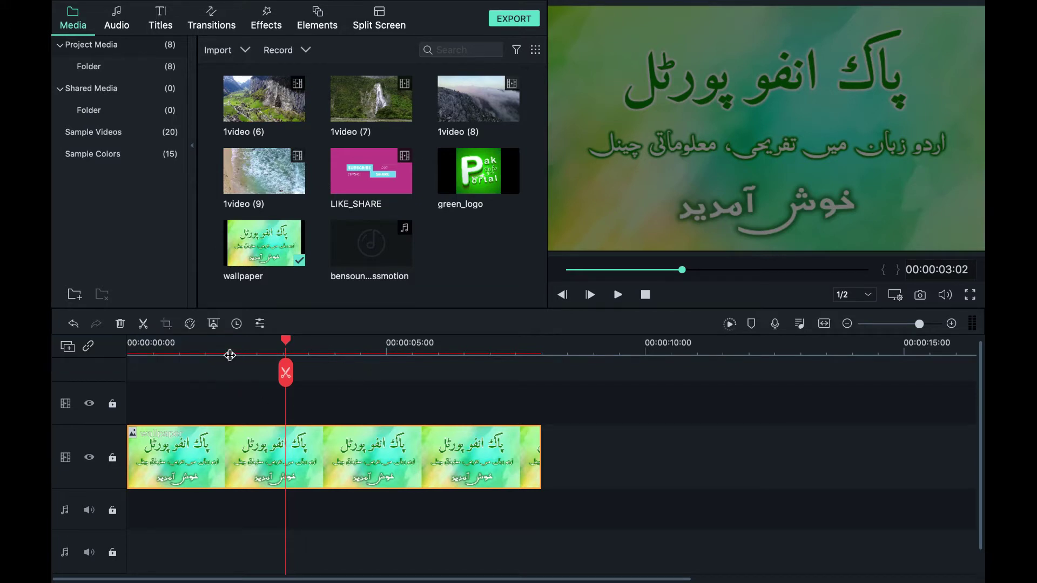
Shorten the wallpaper clip on the timeline to about 5 seconds by trimming its end.
{"action": "left_click", "coordinate": [369, 452]}
{"action": "left_click_drag", "start_coordinate": [541, 464], "coordinate": [358, 457]}
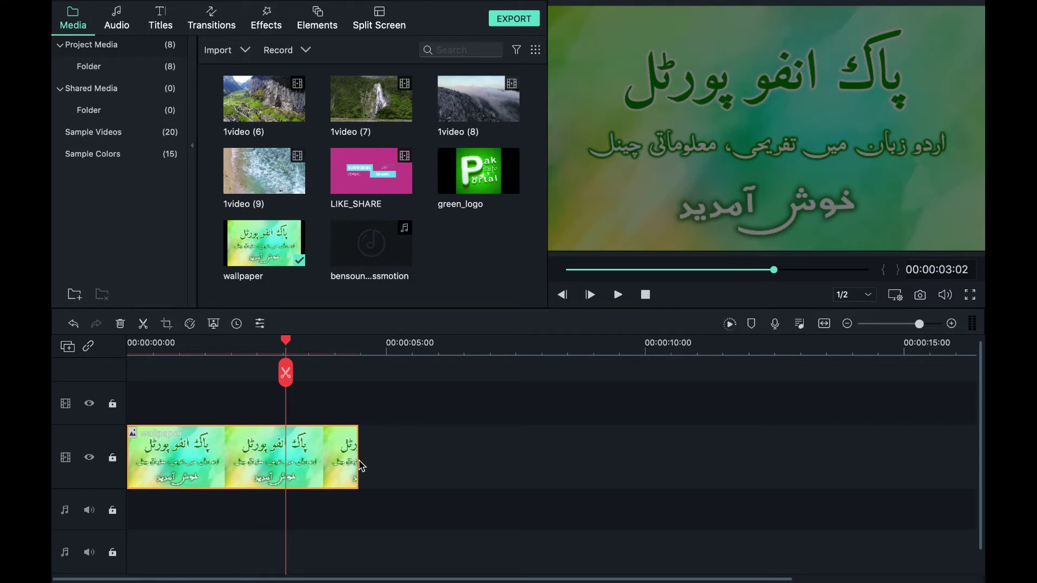
{"action": "left_click_drag", "start_coordinate": [356, 461], "coordinate": [402, 459]}
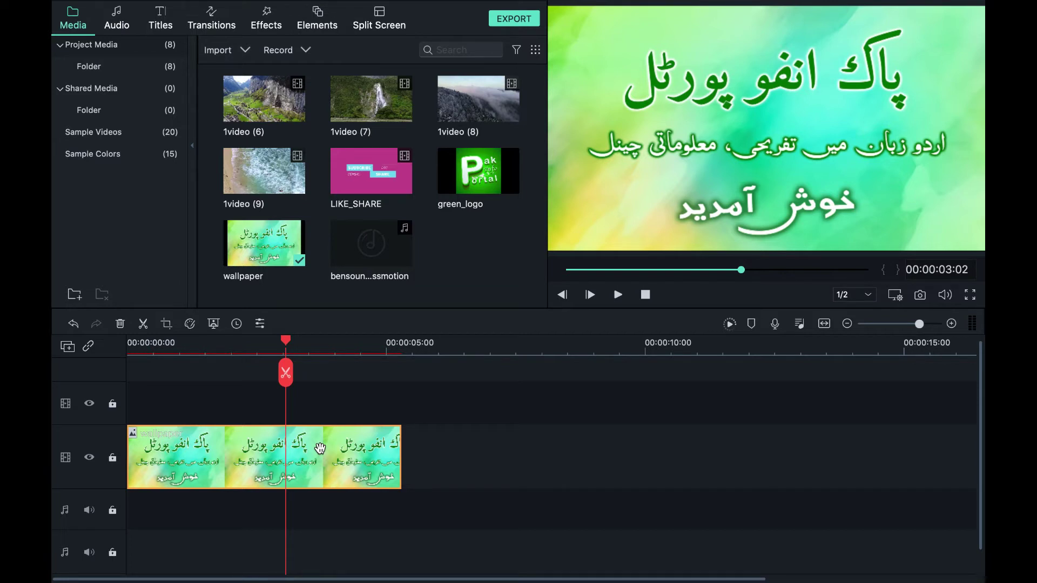
Apply Pan and Zoom to the wallpaper clip with a centred end frame slightly smaller than the start frame, and play back the result.
{"action": "right_click", "coordinate": [320, 449]}
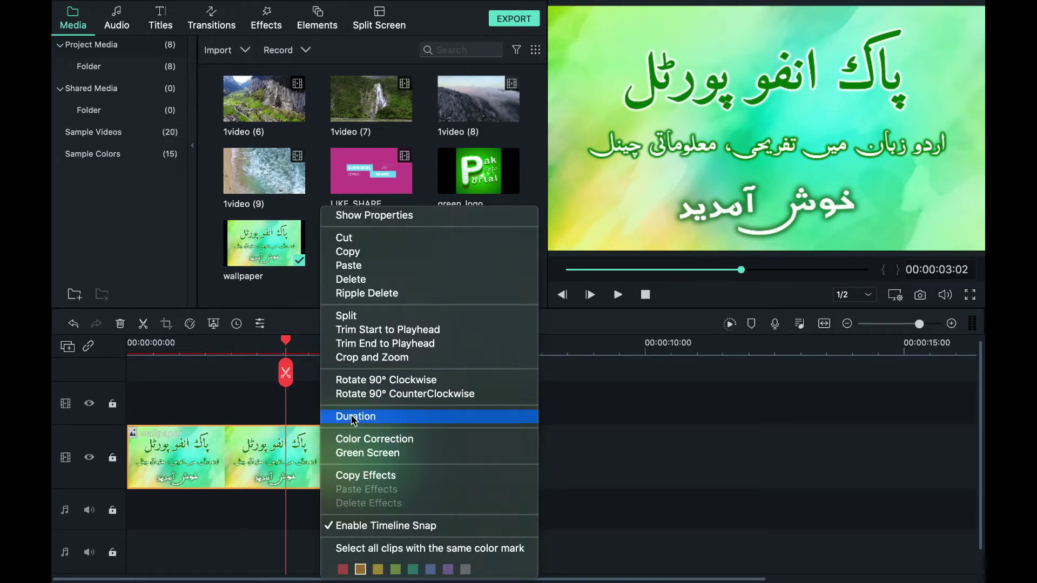
{"action": "left_click", "coordinate": [376, 360]}
{"action": "left_click", "coordinate": [297, 98]}
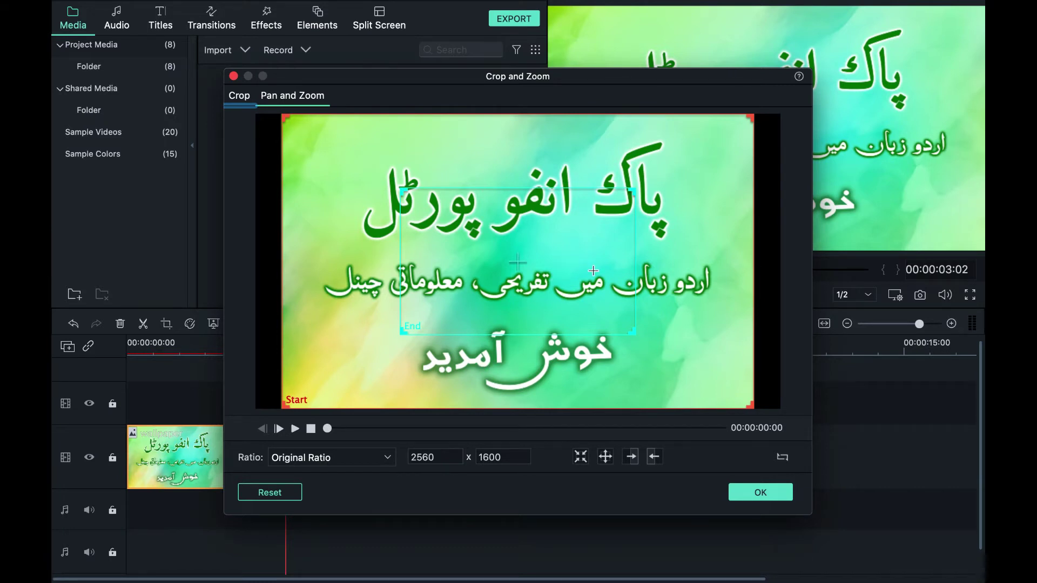
{"action": "left_click_drag", "start_coordinate": [638, 338], "coordinate": [735, 397]}
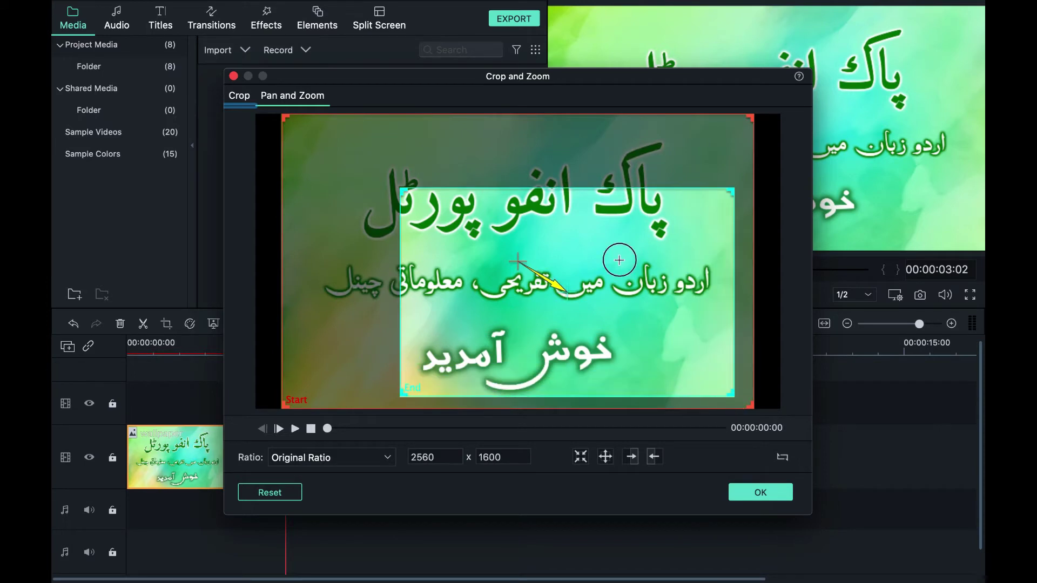
{"action": "left_click_drag", "start_coordinate": [620, 259], "coordinate": [542, 207]}
{"action": "left_click_drag", "start_coordinate": [660, 343], "coordinate": [747, 403]}
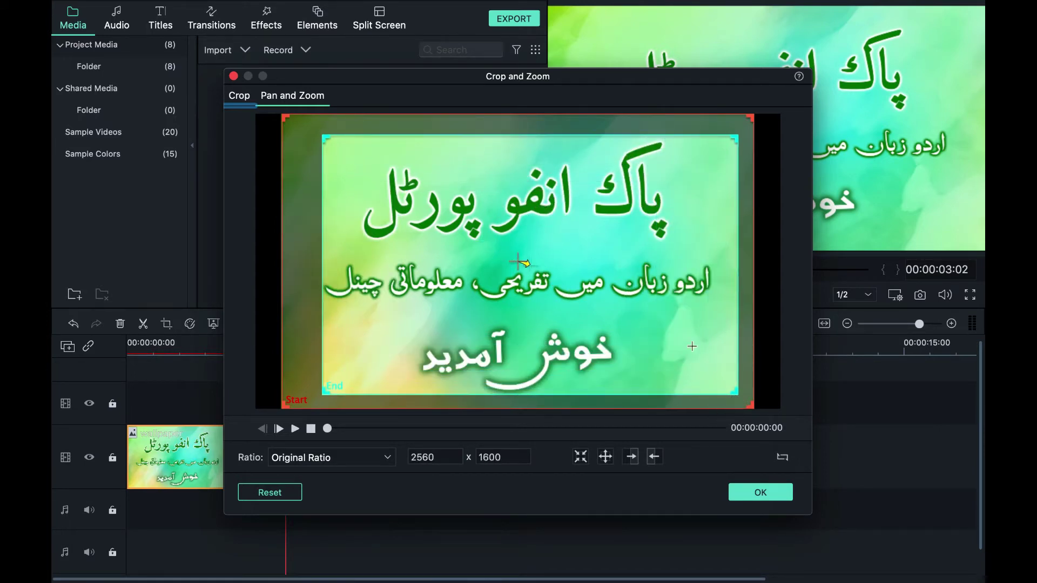
{"action": "left_click_drag", "start_coordinate": [540, 254], "coordinate": [517, 263]}
{"action": "left_click", "coordinate": [767, 498]}
{"action": "left_click", "coordinate": [618, 295]}
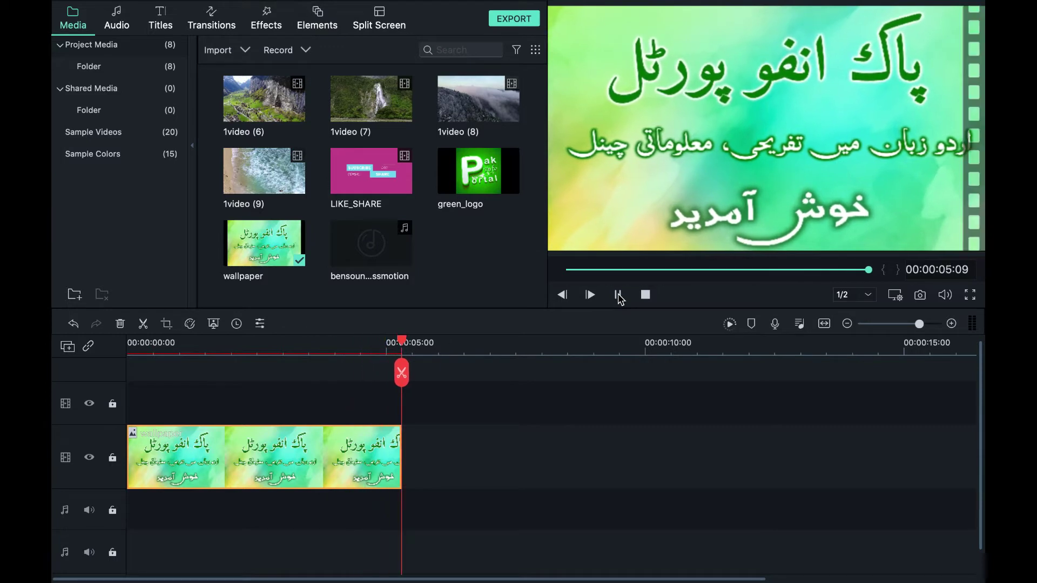
{"action": "left_click", "coordinate": [646, 296]}
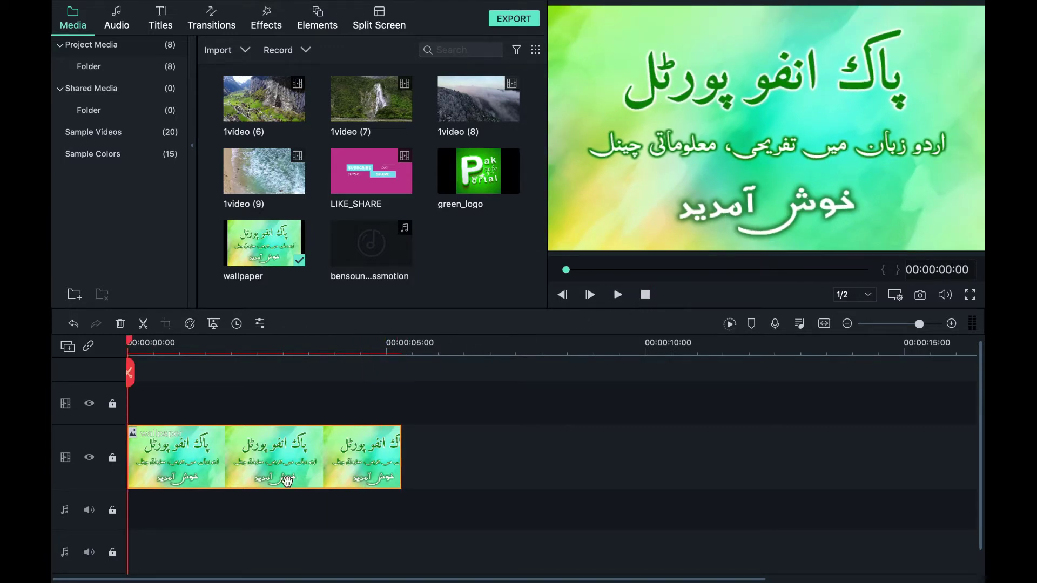
Replace the wallpaper clip on the timeline with 1video (6), keeping the 1920X1080 30.00fps project settings, and play it back.
{"action": "key", "text": "Delete"}
{"action": "left_click_drag", "start_coordinate": [264, 98], "coordinate": [546, 454]}
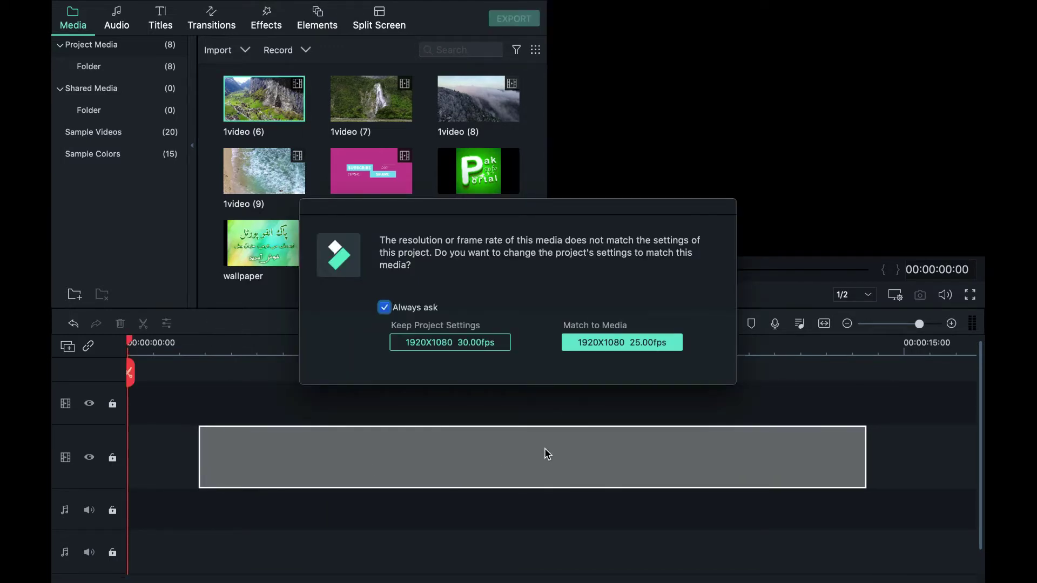
{"action": "left_click", "coordinate": [468, 351]}
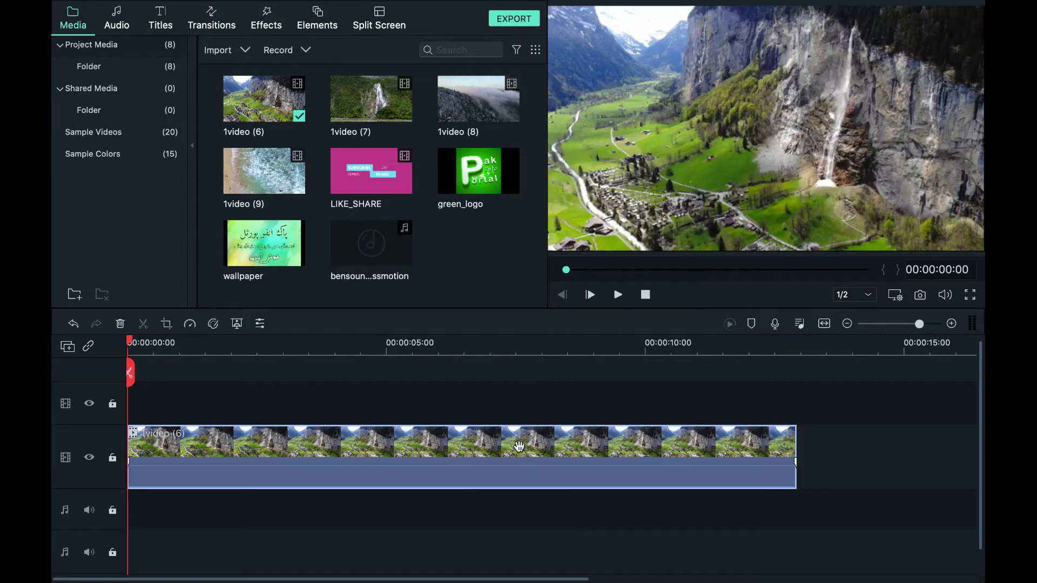
{"action": "left_click", "coordinate": [617, 294]}
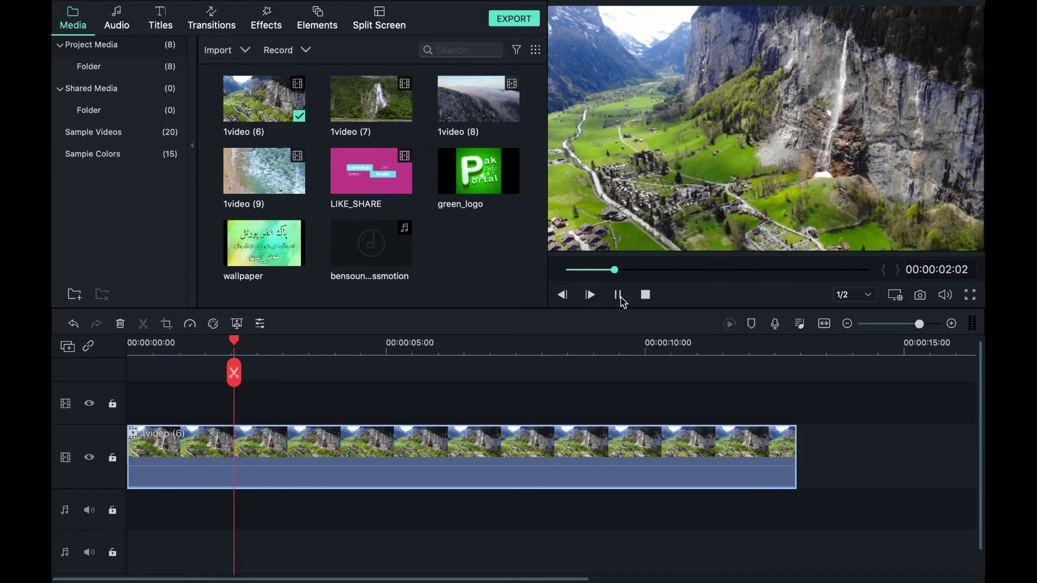
{"action": "left_click", "coordinate": [643, 295]}
{"action": "left_click", "coordinate": [617, 294]}
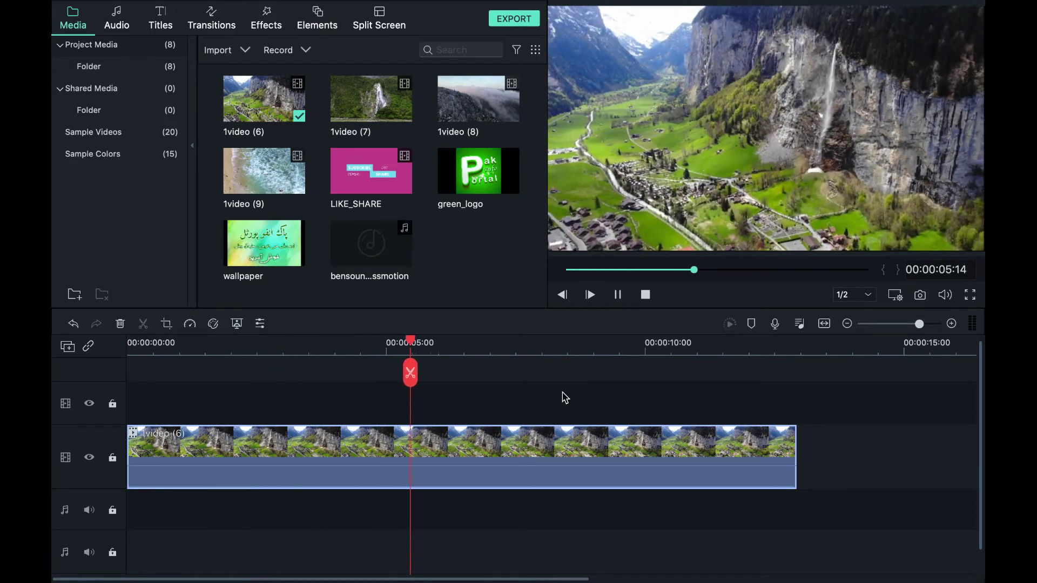
{"action": "left_click", "coordinate": [645, 295]}
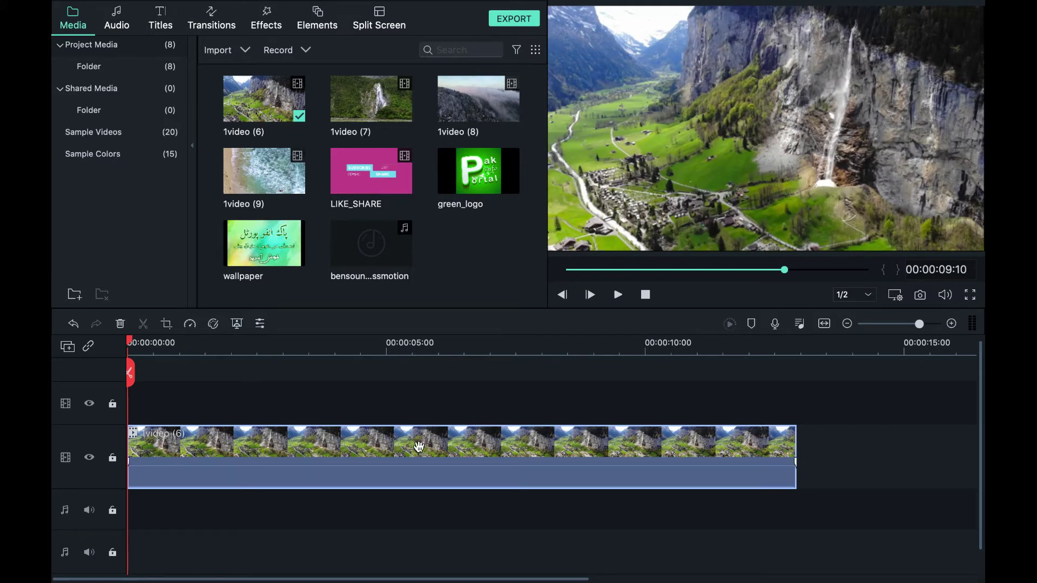
Detach the audio from the 1video (6) clip and delete the detached audio.
{"action": "right_click", "coordinate": [420, 450]}
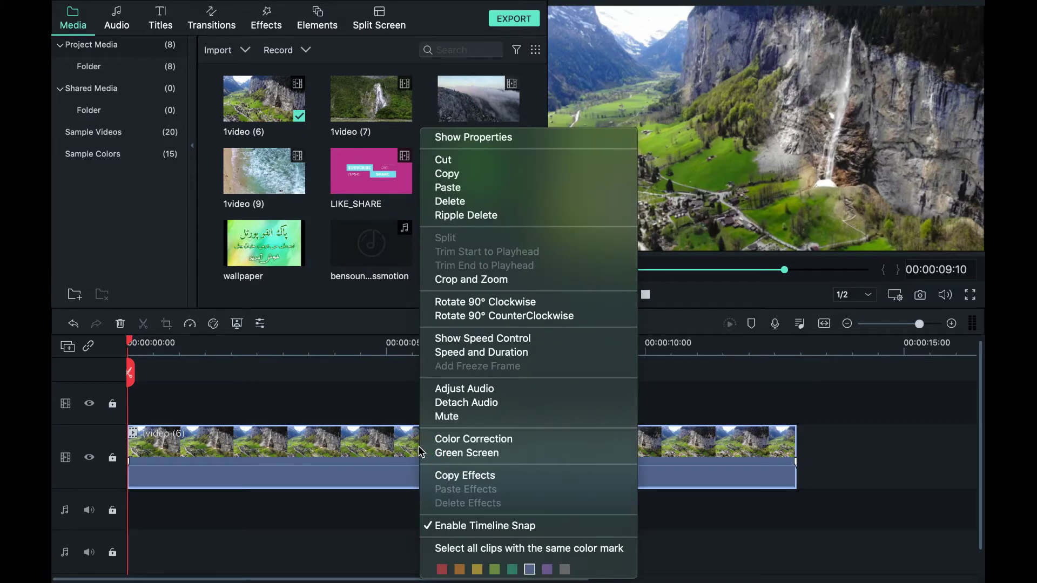
{"action": "left_click", "coordinate": [467, 409]}
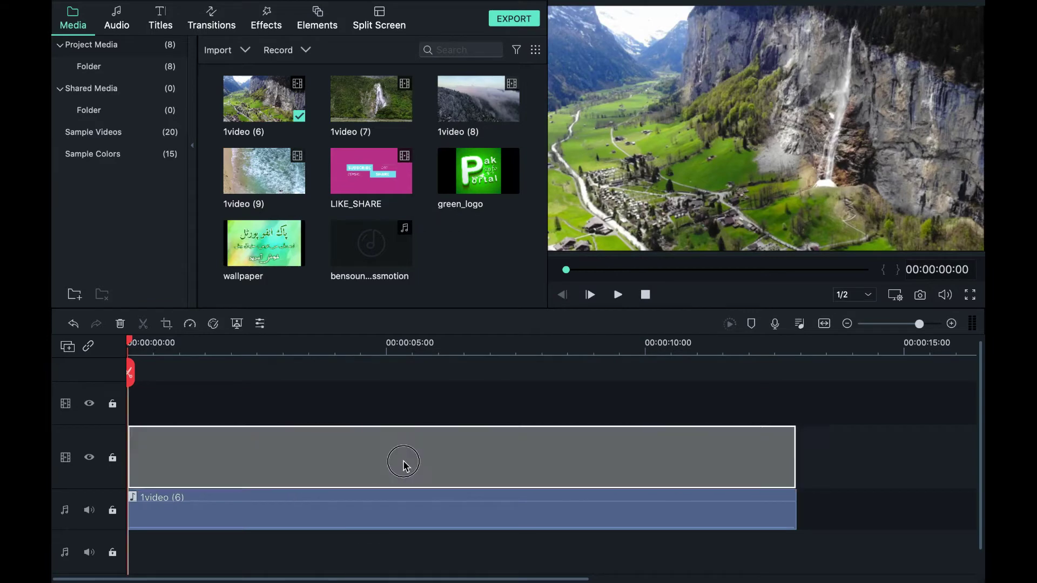
{"action": "left_click", "coordinate": [368, 525]}
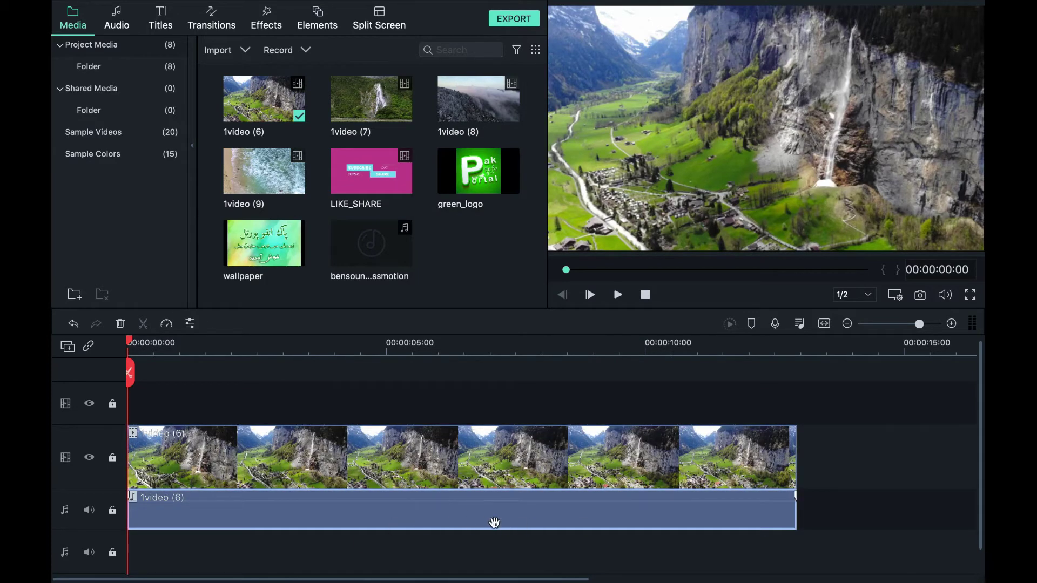
{"action": "key", "text": "Delete"}
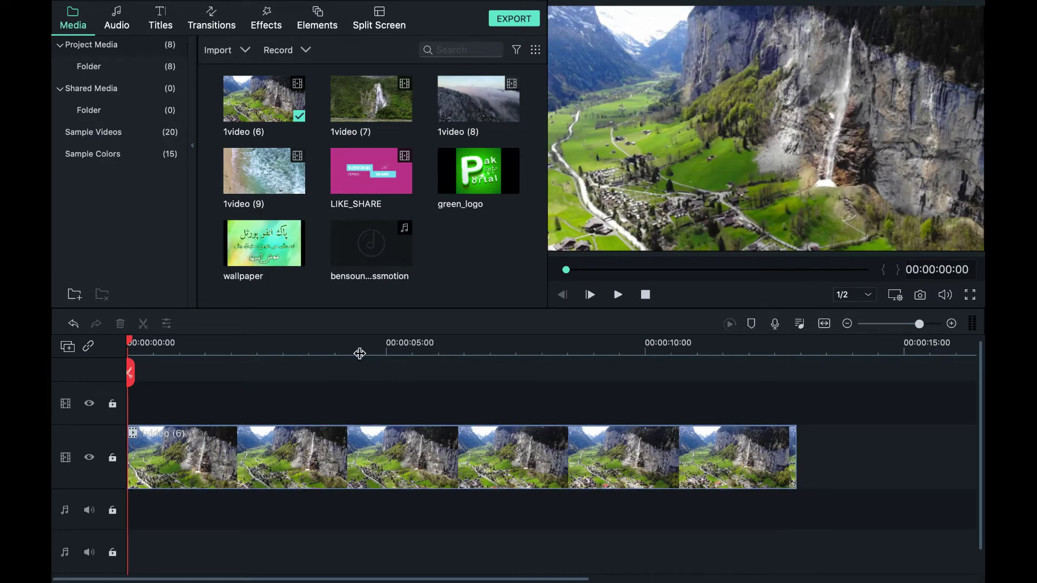
Split the 1video (6) clip at 00:00:07:02 and remove the part after the cut.
{"action": "left_click", "coordinate": [334, 349]}
{"action": "left_click", "coordinate": [491, 372]}
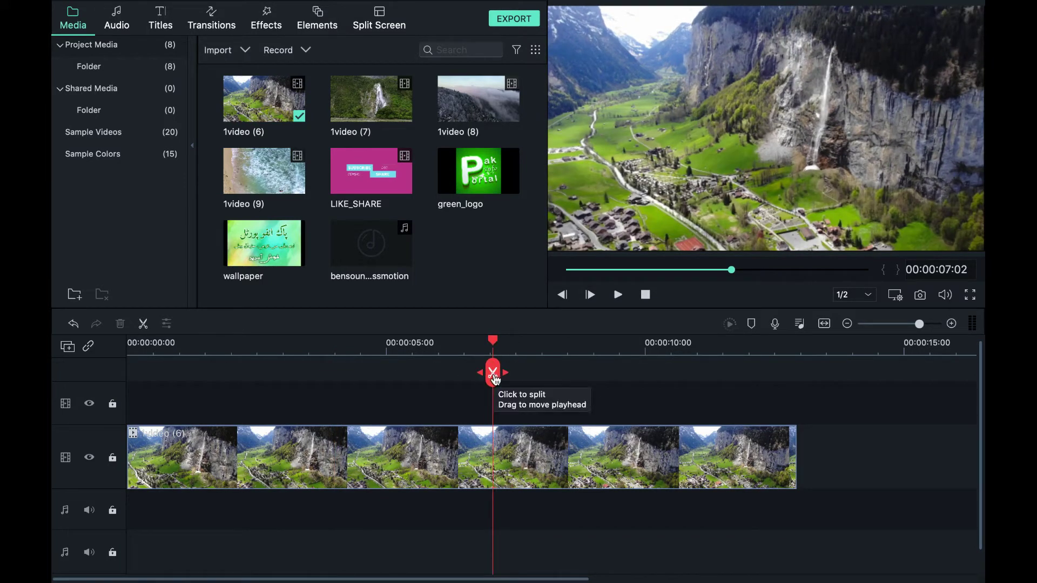
{"action": "left_click", "coordinate": [492, 373]}
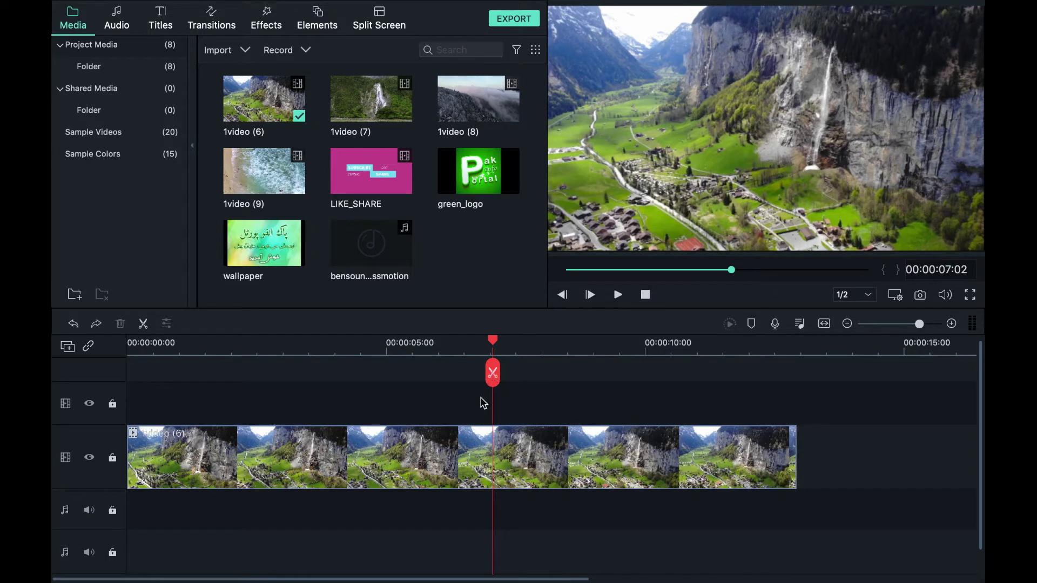
{"action": "left_click_drag", "start_coordinate": [553, 459], "coordinate": [656, 459]}
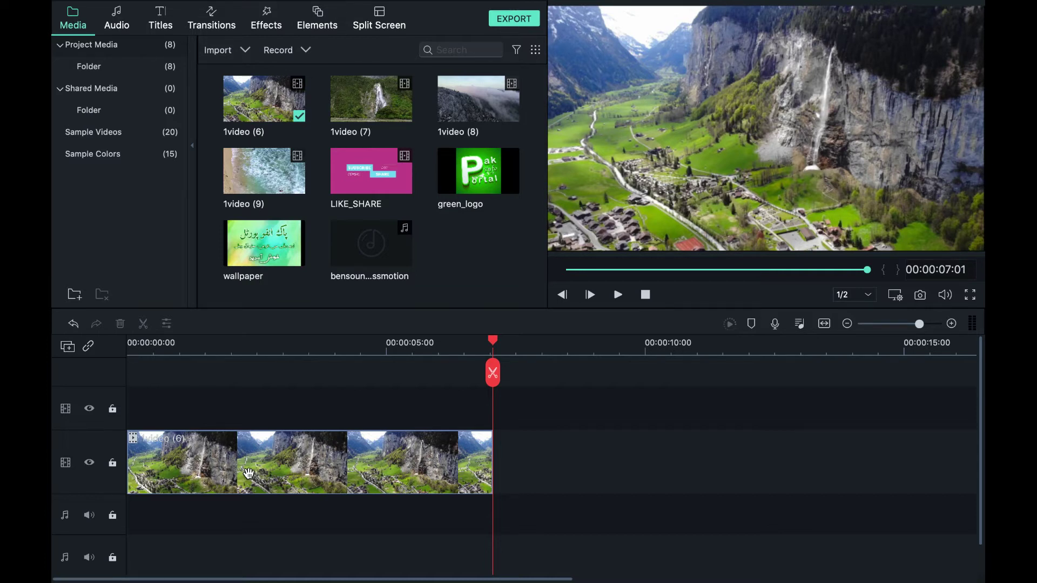
Move the shortened 1video (6) clip along its track so it starts at about 3 seconds.
{"action": "scroll", "coordinate": [257, 463], "scroll_direction": "right", "scroll_amount": 1}
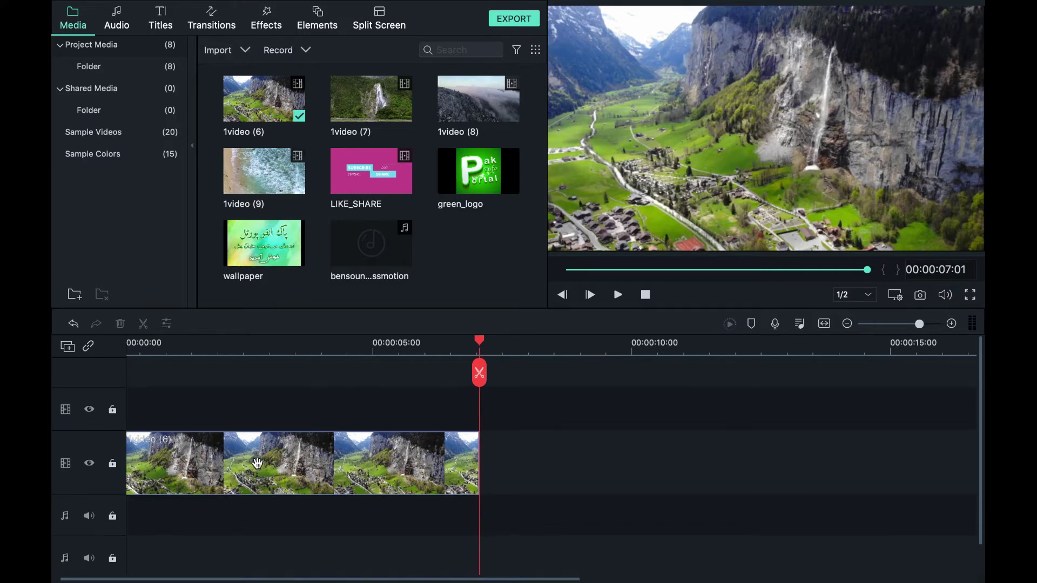
{"action": "scroll", "coordinate": [155, 466], "scroll_direction": "left", "scroll_amount": 1}
{"action": "left_click_drag", "start_coordinate": [246, 446], "coordinate": [419, 479]}
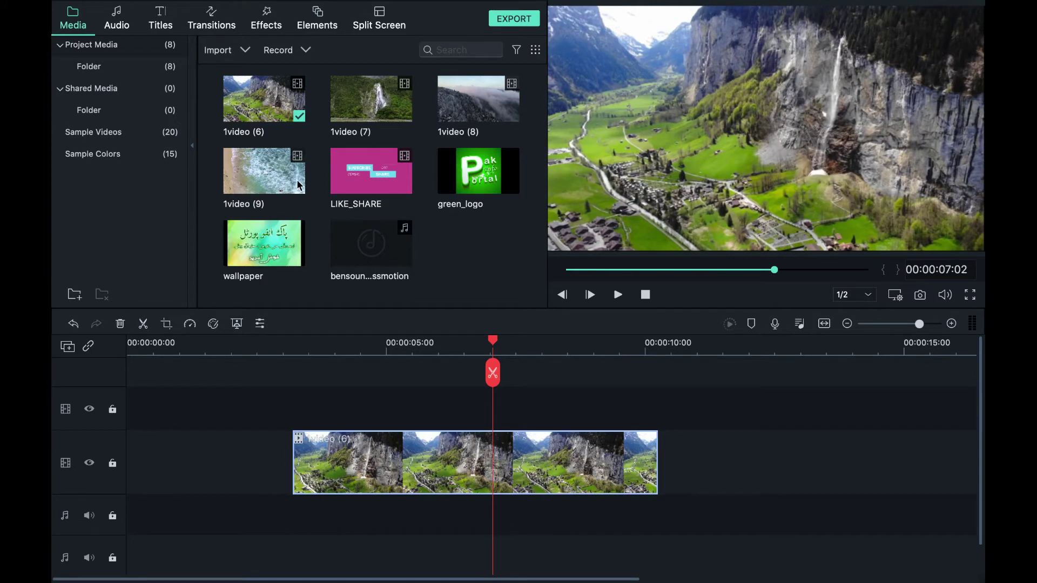
Try the wallpaper image on the track above the video, delete it, and place green_logo there starting at 00:00:07:02.
{"action": "mouse_move", "coordinate": [274, 241]}
{"action": "left_mouse_down"}
{"action": "mouse_move", "coordinate": [381, 252]}
{"action": "mouse_move", "coordinate": [534, 410]}
{"action": "mouse_move", "coordinate": [406, 417]}
{"action": "left_mouse_up"}
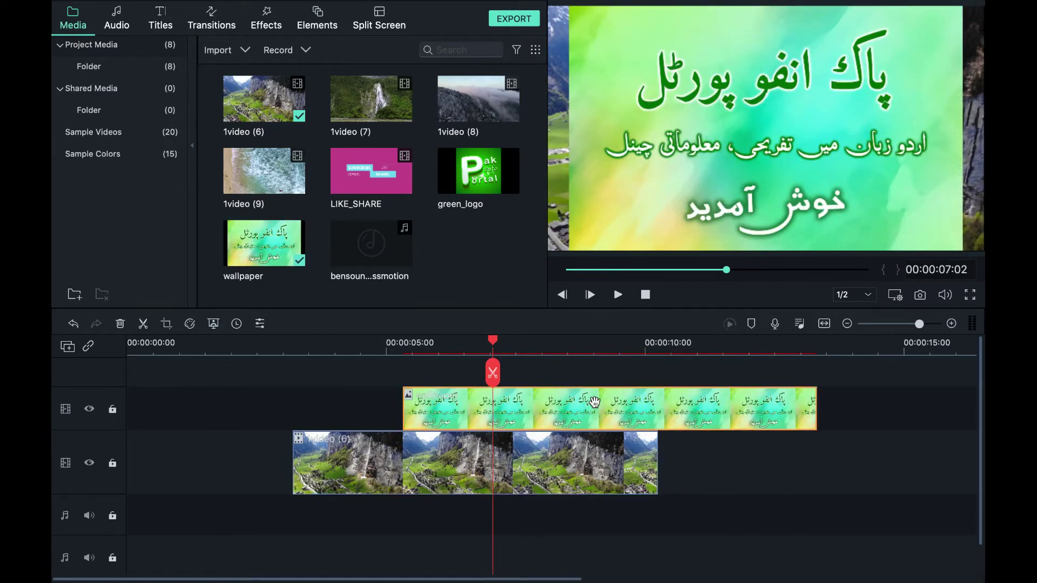
{"action": "key", "text": "Delete"}
{"action": "left_click", "coordinate": [494, 187]}
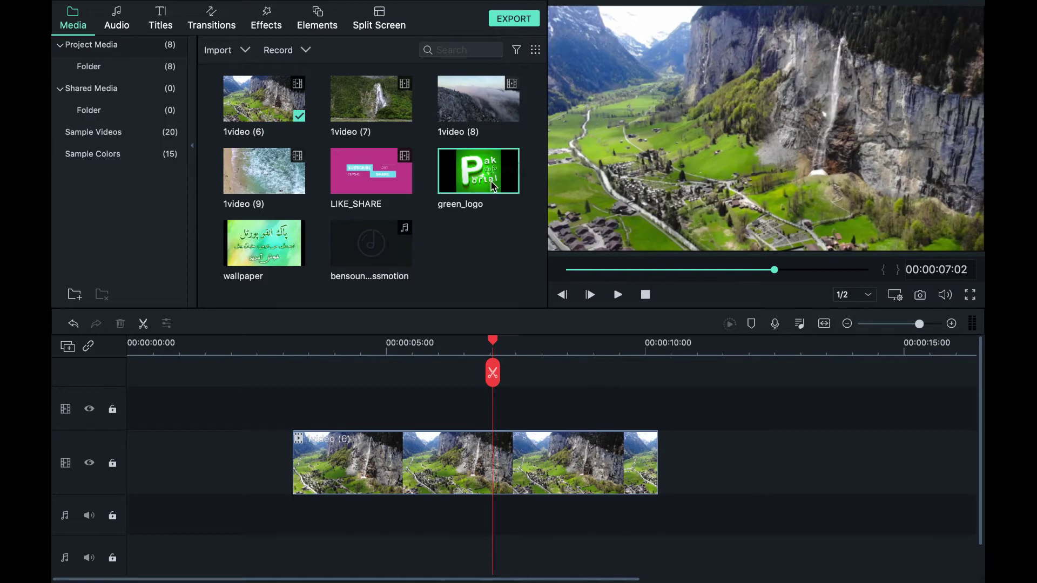
{"action": "left_click_drag", "start_coordinate": [494, 186], "coordinate": [492, 413]}
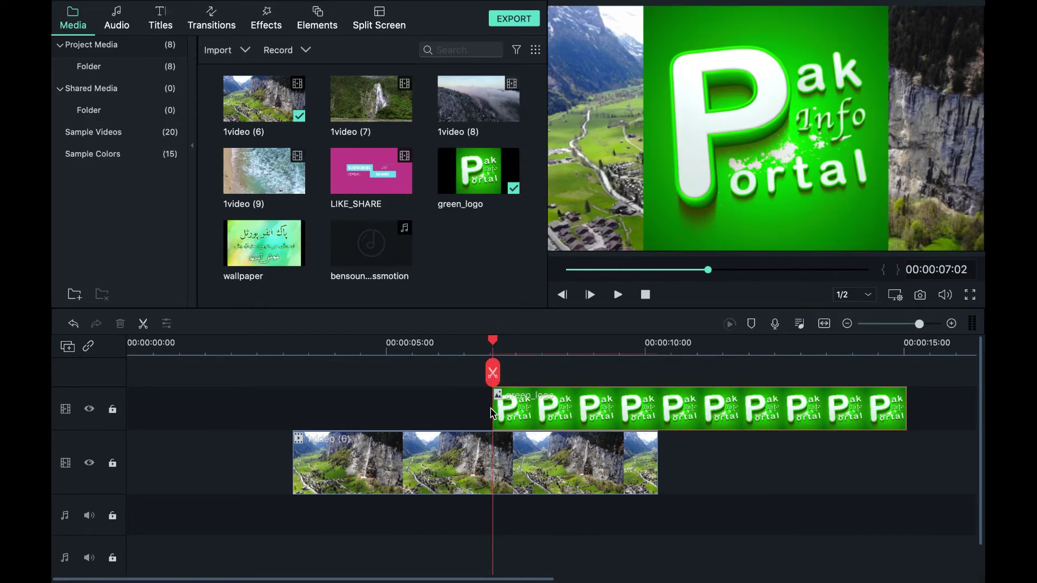
Scale green_logo to 22.9% in the frame's upper-left corner at X -844.8, Y 421.2, play it back, and apply the change.
{"action": "double_click", "coordinate": [793, 167]}
{"action": "left_click_drag", "start_coordinate": [889, 247], "coordinate": [588, 45]}
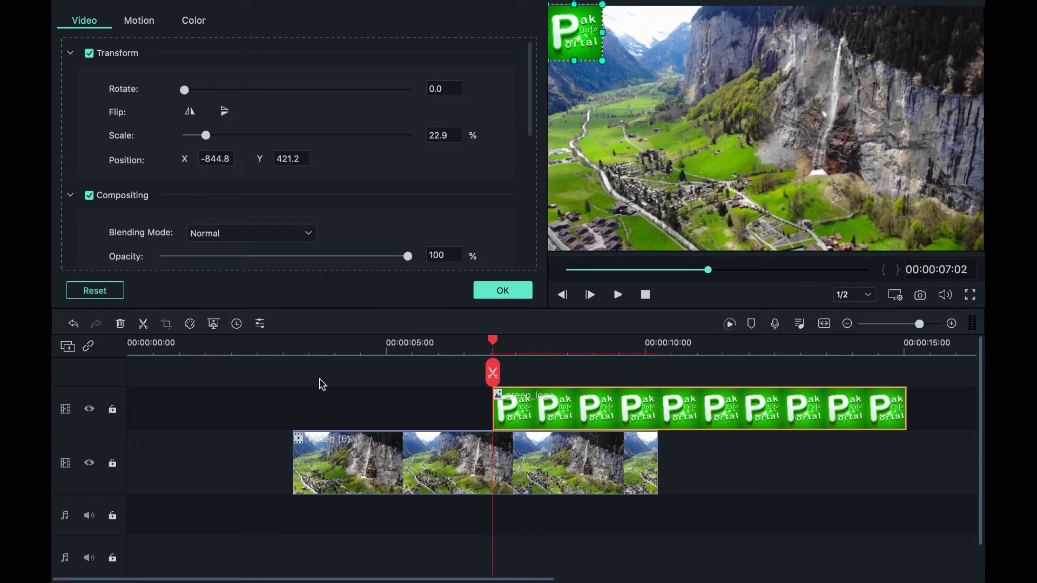
{"action": "left_click", "coordinate": [450, 346]}
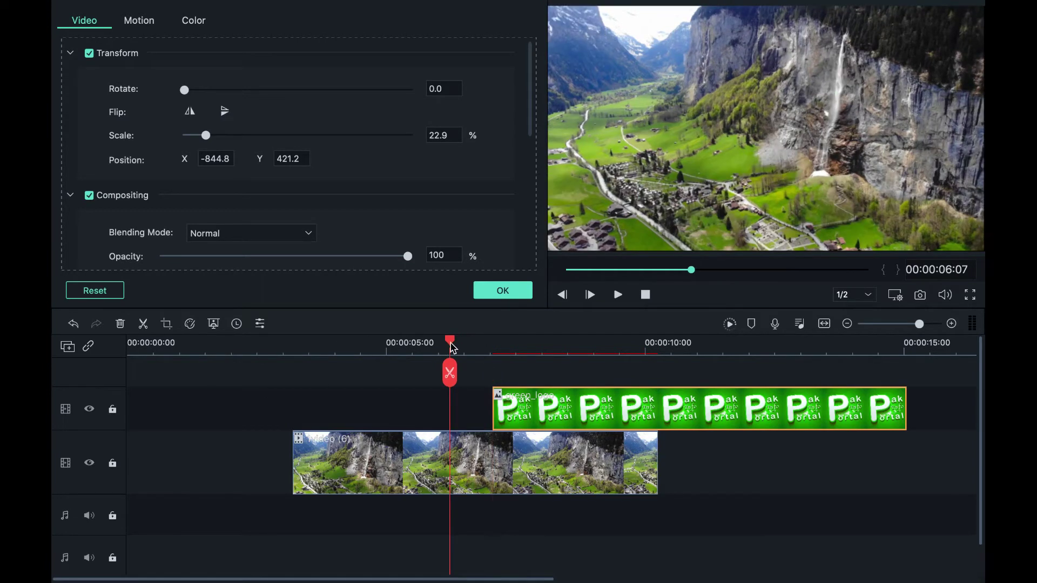
{"action": "key", "text": "space"}
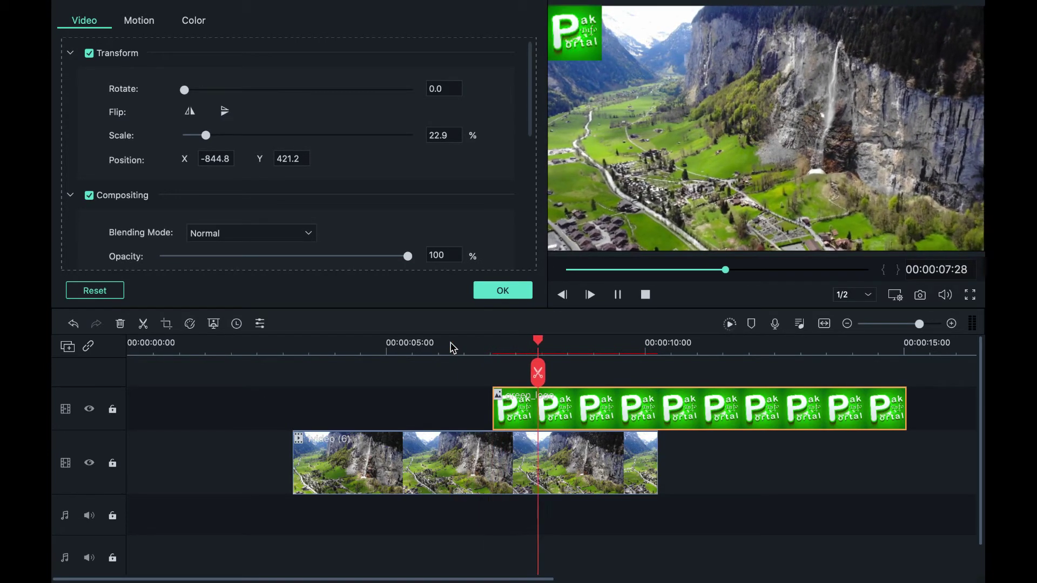
{"action": "left_click", "coordinate": [503, 290]}
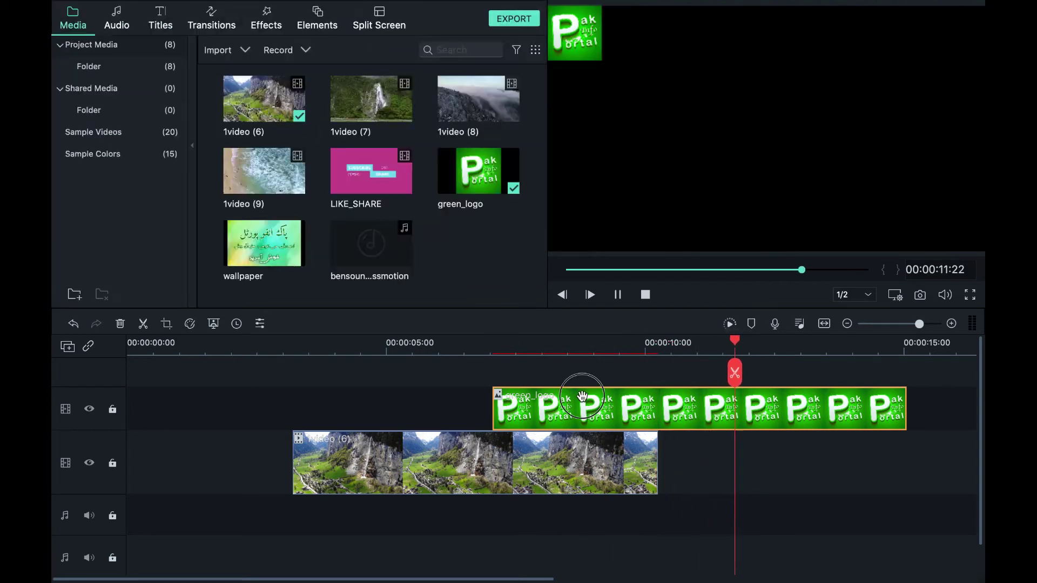
Swap the stacking so 1video (6) sits above green_logo, both starting at about 4.8 seconds, and play back the overlap.
{"action": "left_click_drag", "start_coordinate": [517, 475], "coordinate": [348, 413]}
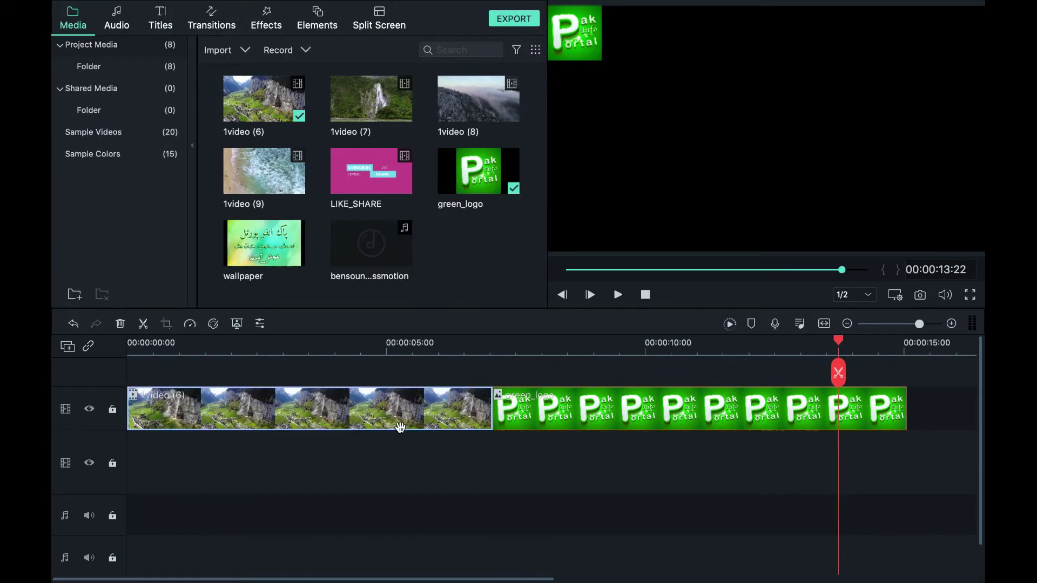
{"action": "left_click_drag", "start_coordinate": [547, 412], "coordinate": [385, 460]}
{"action": "left_click_drag", "start_coordinate": [318, 408], "coordinate": [561, 420]}
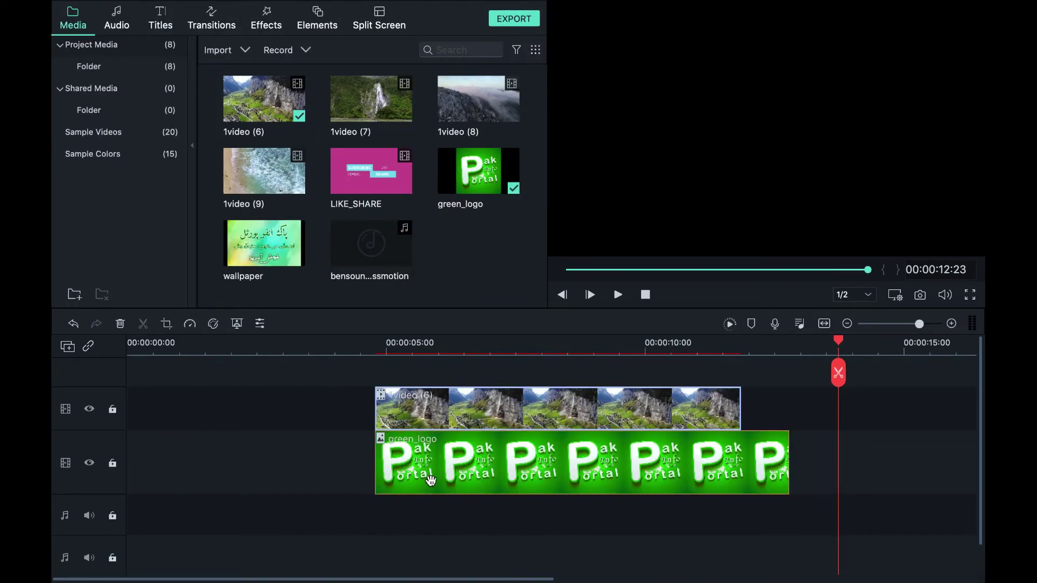
{"action": "left_click", "coordinate": [365, 343]}
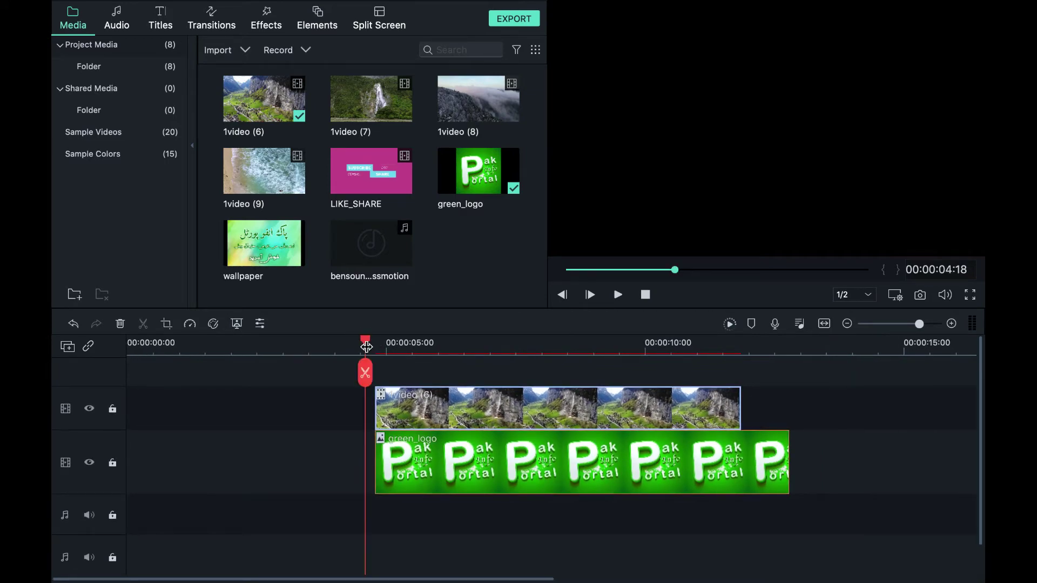
{"action": "key", "text": "space"}
{"action": "left_click", "coordinate": [373, 344]}
{"action": "key", "text": "space"}
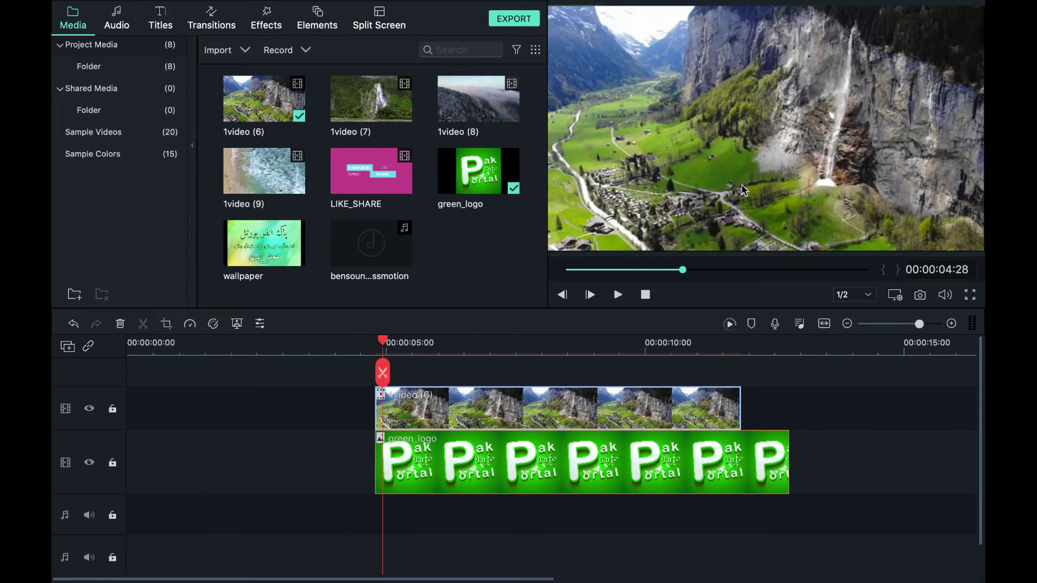
{"action": "key", "text": "space"}
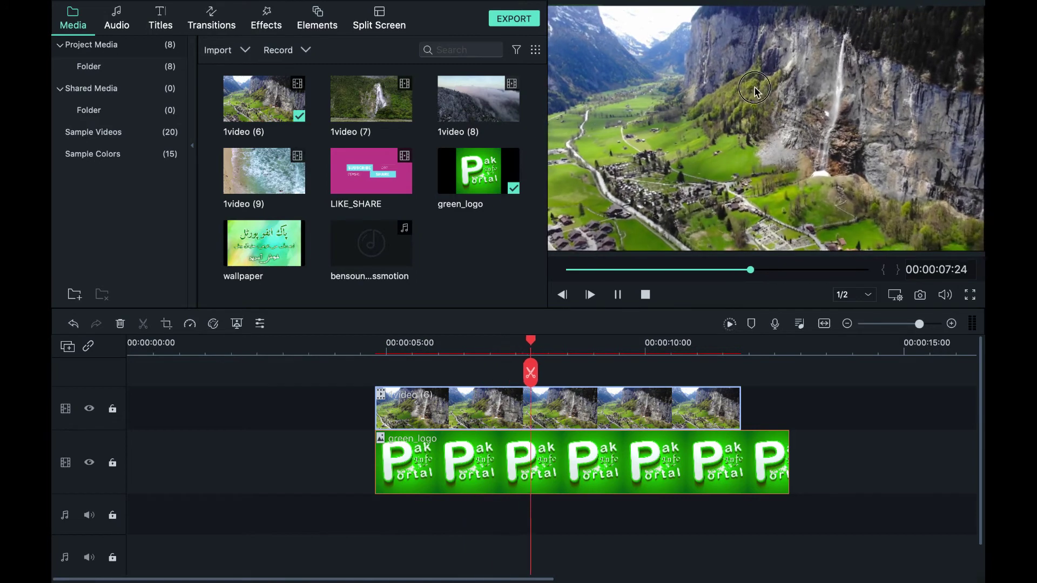
Try scaling the 1video (6) clip to 72.3% at position X -19.2, Y 32.4 to uncover the logo beneath.
{"action": "double_click", "coordinate": [963, 256]}
{"action": "left_click_drag", "start_coordinate": [962, 255], "coordinate": [920, 216]}
{"action": "left_click_drag", "start_coordinate": [784, 138], "coordinate": [763, 135]}
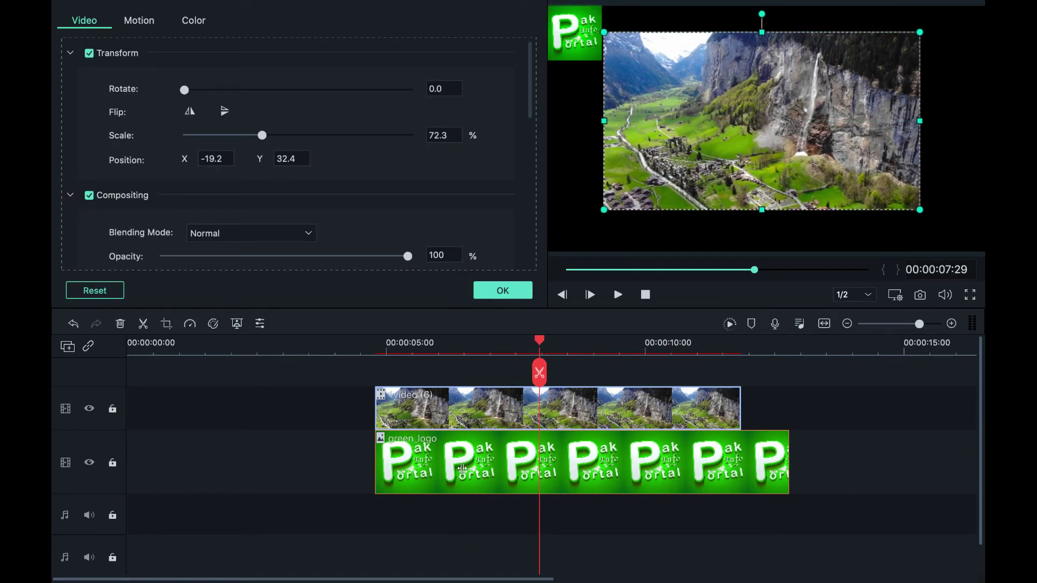
Place 1video (6) back below green_logo with both clips starting at 00:00:03:02, and enlarge the video to fill the frame.
{"action": "left_click_drag", "start_coordinate": [648, 405], "coordinate": [557, 463]}
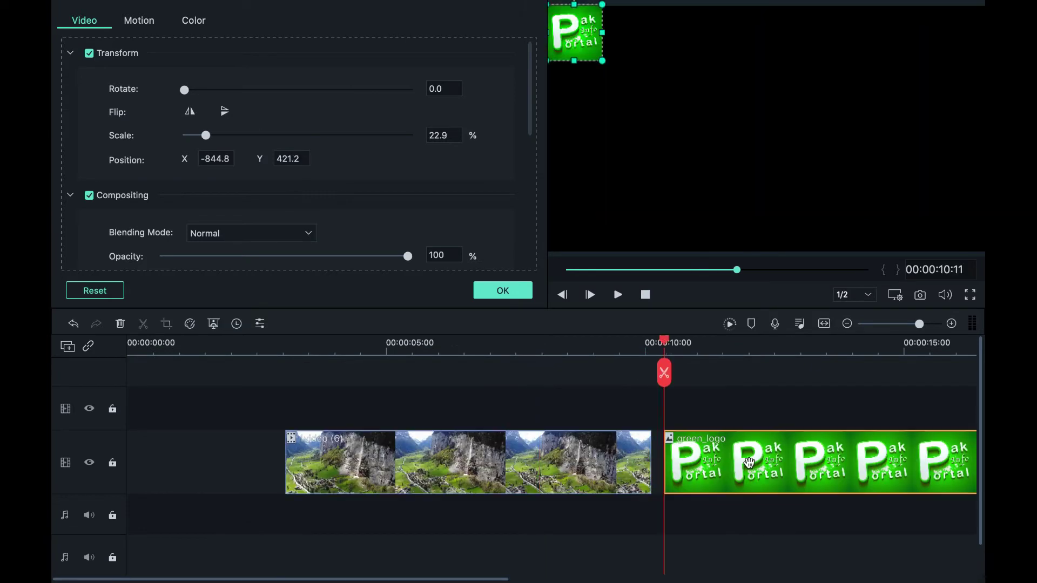
{"action": "left_click_drag", "start_coordinate": [761, 463], "coordinate": [383, 407]}
{"action": "left_click", "coordinate": [350, 483]}
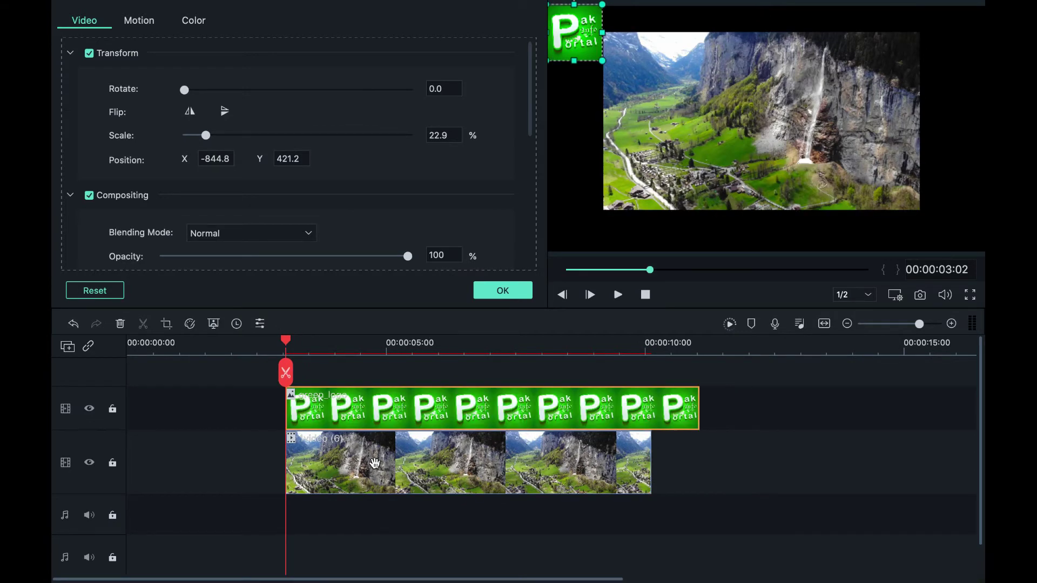
{"action": "left_click_drag", "start_coordinate": [798, 185], "coordinate": [756, 170]}
{"action": "left_click_drag", "start_coordinate": [863, 185], "coordinate": [986, 255]}
{"action": "left_click", "coordinate": [482, 293]}
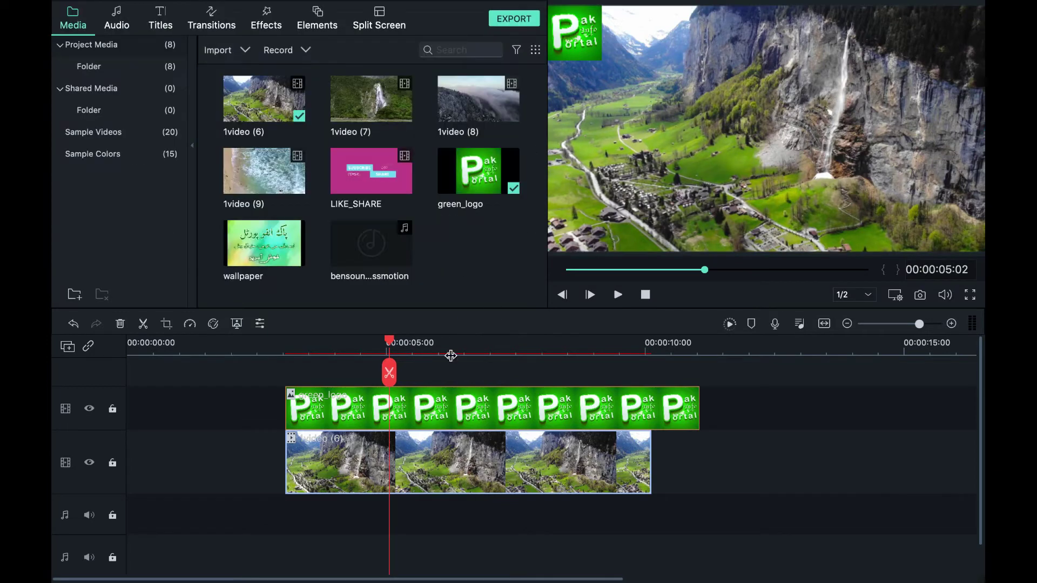
Set the 1video (6) clip's speed to 2.00x and play back the result from its start.
{"action": "left_click", "coordinate": [189, 323]}
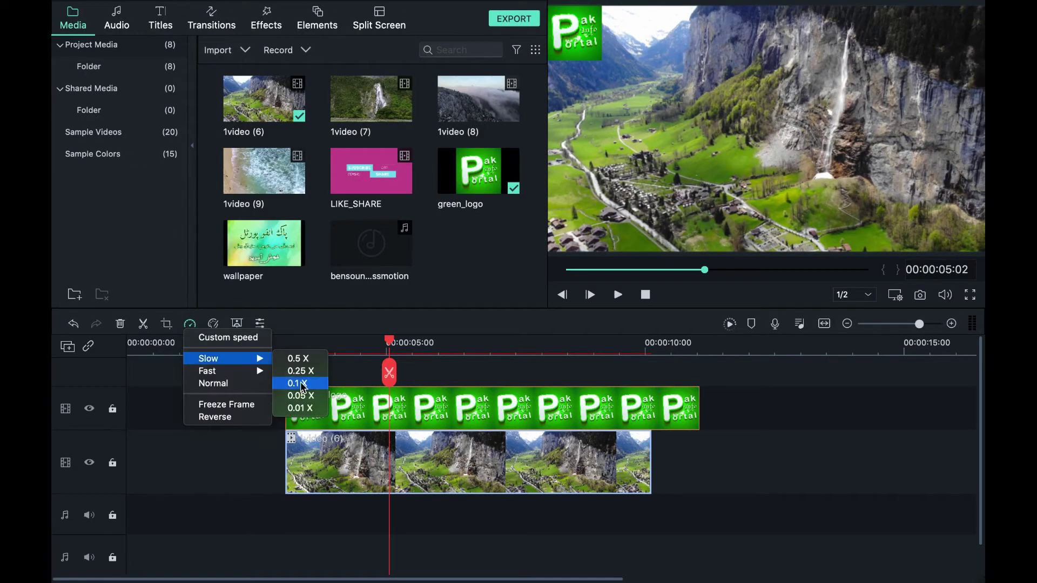
{"action": "mouse_move", "coordinate": [257, 371]}
{"action": "left_click", "coordinate": [291, 371]}
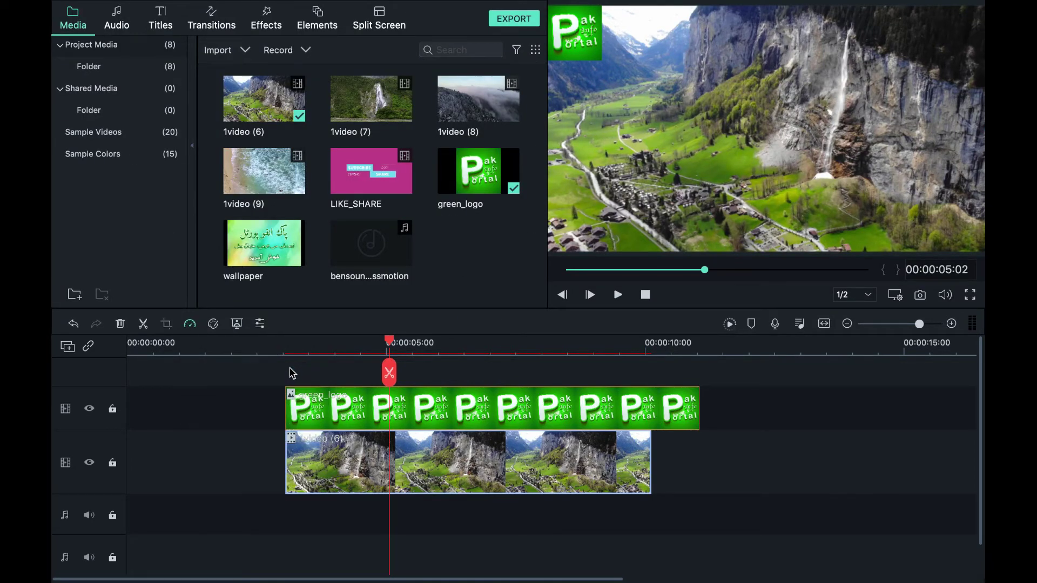
{"action": "left_click", "coordinate": [283, 346]}
{"action": "key", "text": "space"}
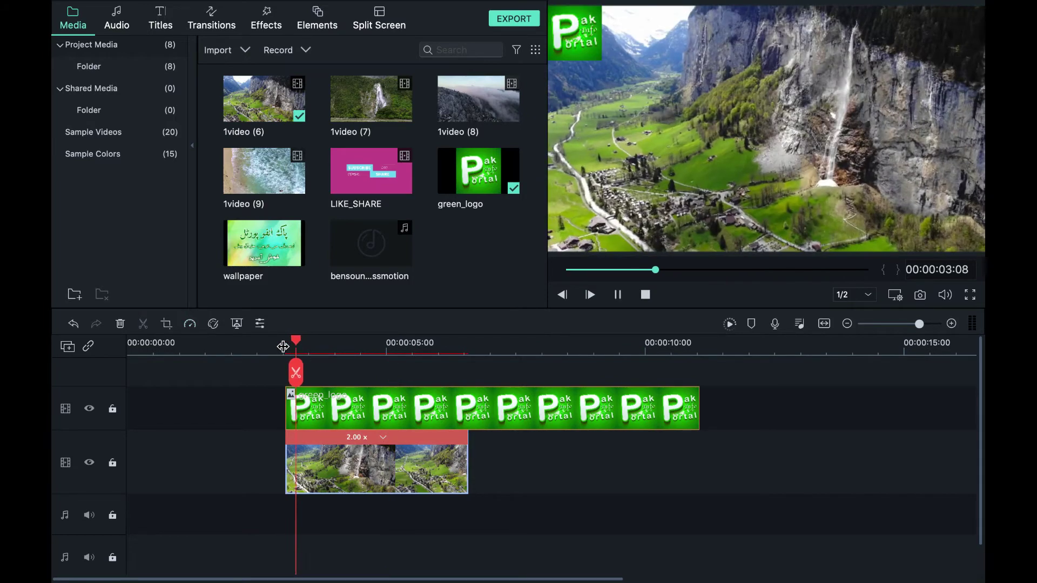
{"action": "key", "text": "space"}
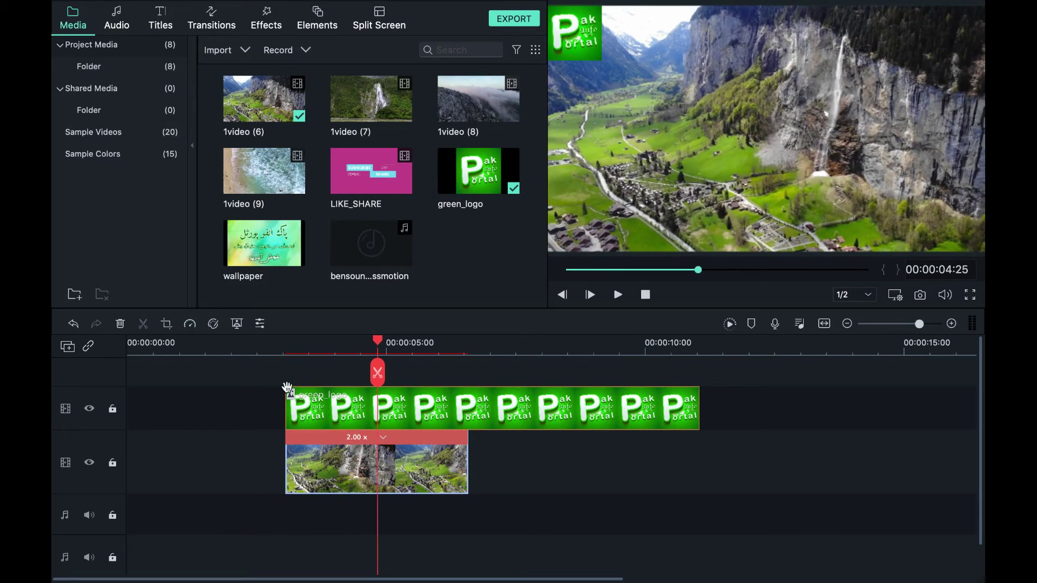
Examine the 1video (6) clip's Chroma Key (Green Screen), correction and motion settings, and close them without changes.
{"action": "left_click", "coordinate": [237, 323]}
{"action": "scroll", "coordinate": [252, 151], "scroll_direction": "up", "scroll_amount": 2}
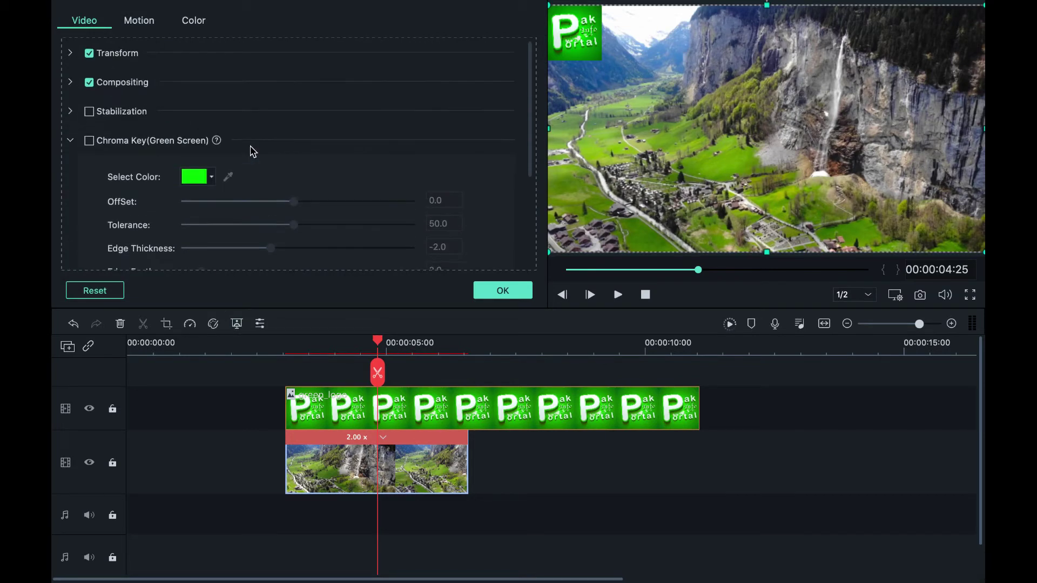
{"action": "scroll", "coordinate": [252, 151], "scroll_direction": "down", "scroll_amount": 3}
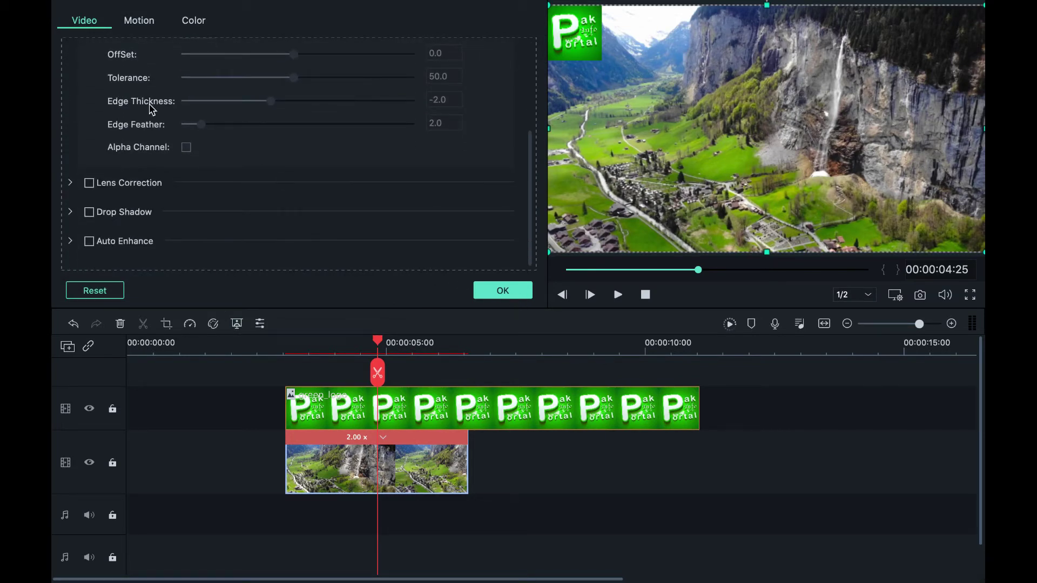
{"action": "left_click", "coordinate": [139, 21]}
{"action": "key", "text": "Escape"}
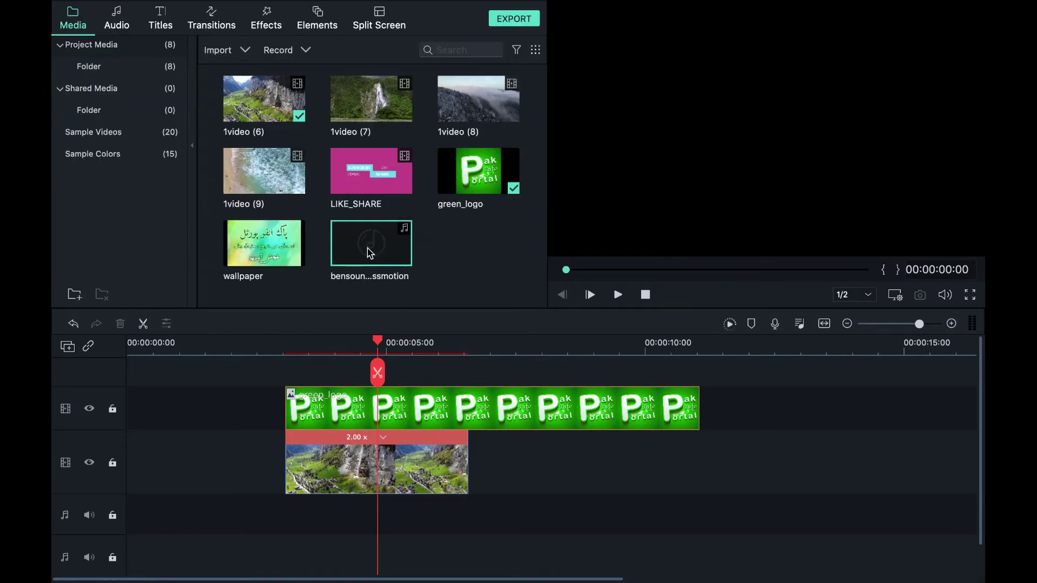
Add bensound-endlessmotion to the first audio track from the timeline's start and set its volume to -22.3 dB.
{"action": "left_click_drag", "start_coordinate": [369, 253], "coordinate": [432, 527]}
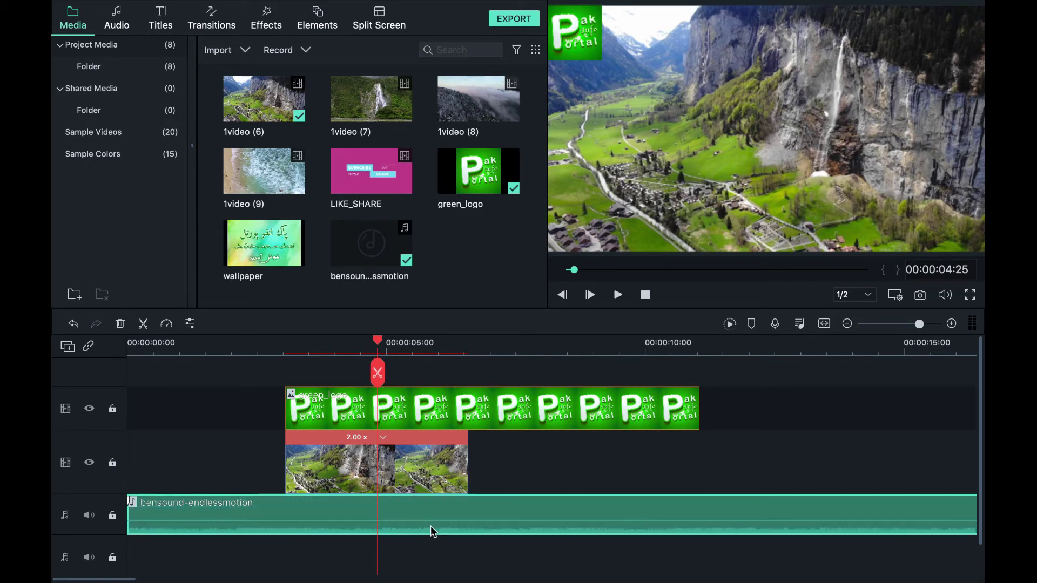
{"action": "double_click", "coordinate": [454, 512]}
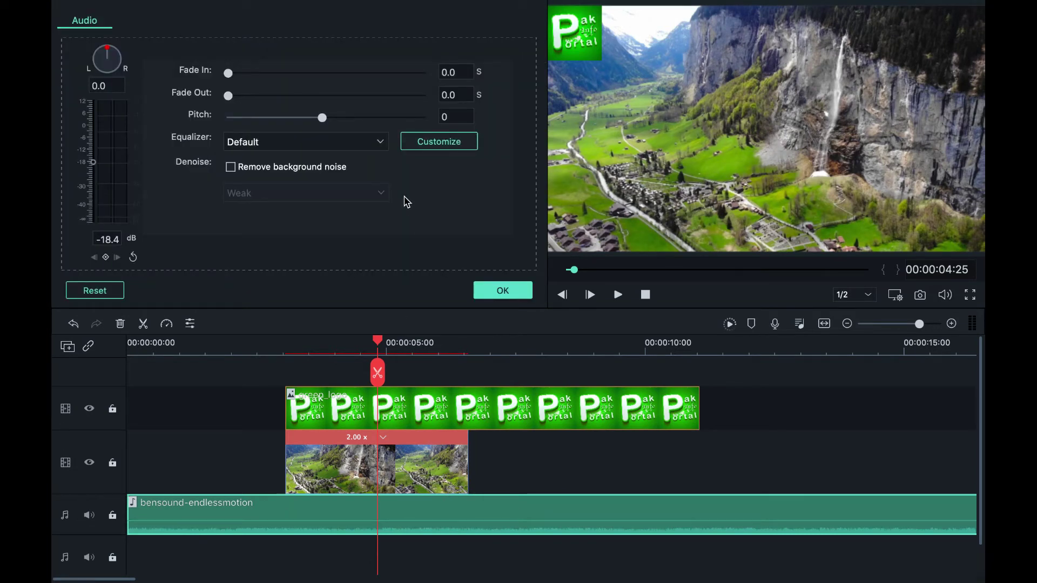
{"action": "left_click_drag", "start_coordinate": [95, 168], "coordinate": [96, 186]}
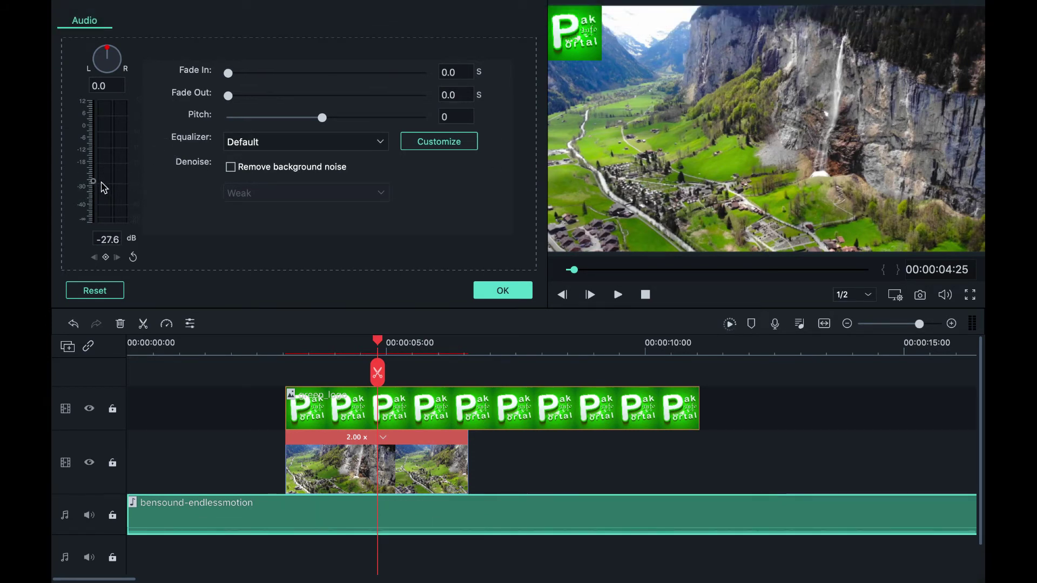
{"action": "mouse_move", "coordinate": [93, 182]}
{"action": "left_mouse_down"}
{"action": "mouse_move", "coordinate": [96, 136]}
{"action": "mouse_move", "coordinate": [95, 188]}
{"action": "mouse_move", "coordinate": [94, 175]}
{"action": "left_mouse_up"}
Set the music's fade-out to 0.3 s, keep the pitch at 0 and the equalizer at Default, and confirm the audio settings.
{"action": "left_click_drag", "start_coordinate": [227, 74], "coordinate": [239, 99]}
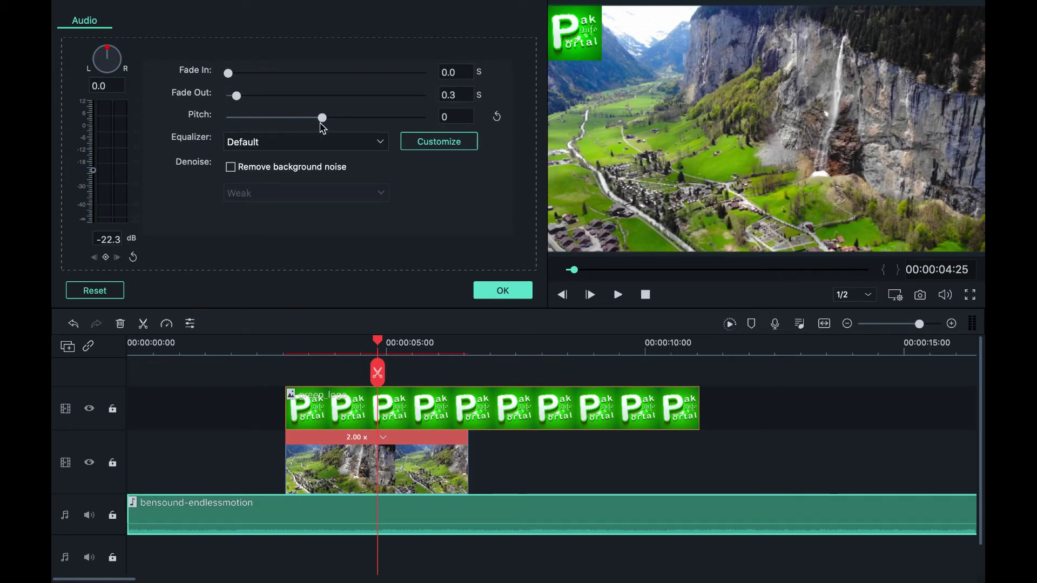
{"action": "mouse_move", "coordinate": [322, 128]}
{"action": "left_mouse_down"}
{"action": "mouse_move", "coordinate": [343, 117]}
{"action": "mouse_move", "coordinate": [326, 123]}
{"action": "left_mouse_up"}
{"action": "left_click", "coordinate": [294, 146]}
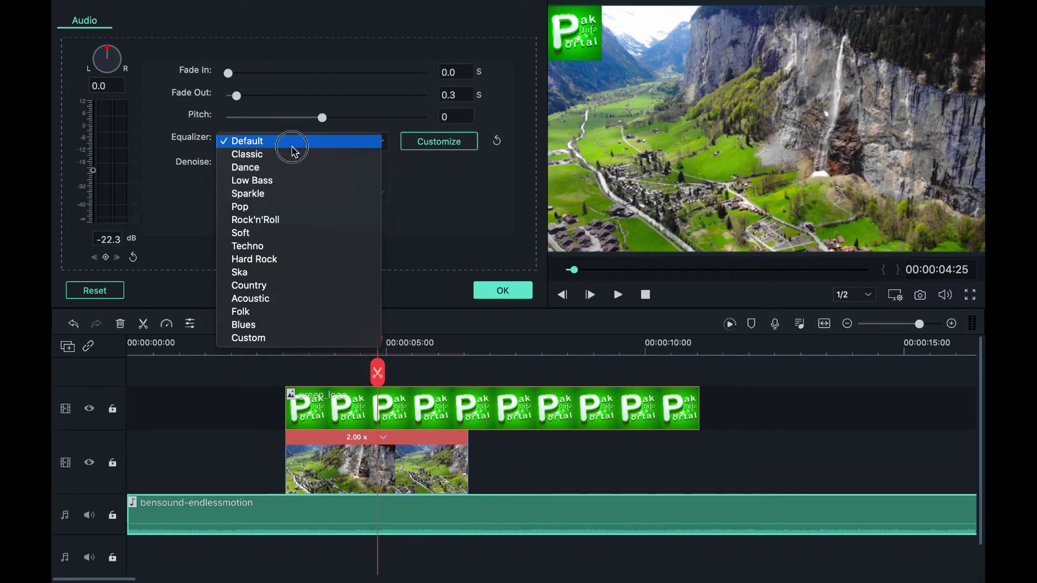
{"action": "left_click", "coordinate": [293, 146]}
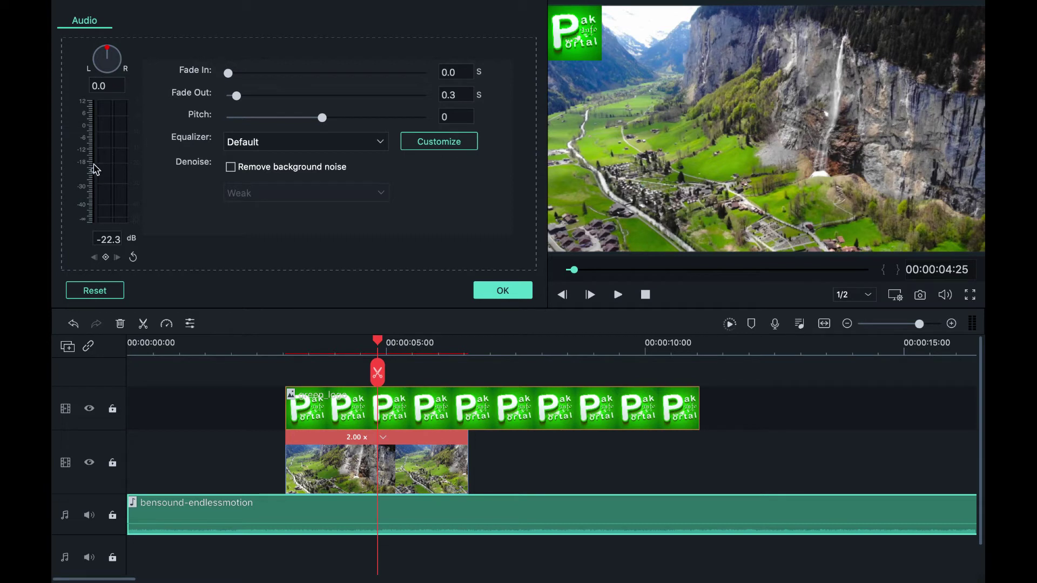
{"action": "mouse_move", "coordinate": [93, 177]}
{"action": "left_mouse_down"}
{"action": "mouse_move", "coordinate": [96, 107]}
{"action": "mouse_move", "coordinate": [93, 204]}
{"action": "mouse_move", "coordinate": [102, 98]}
{"action": "mouse_move", "coordinate": [101, 170]}
{"action": "left_mouse_up"}
{"action": "left_click", "coordinate": [475, 295]}
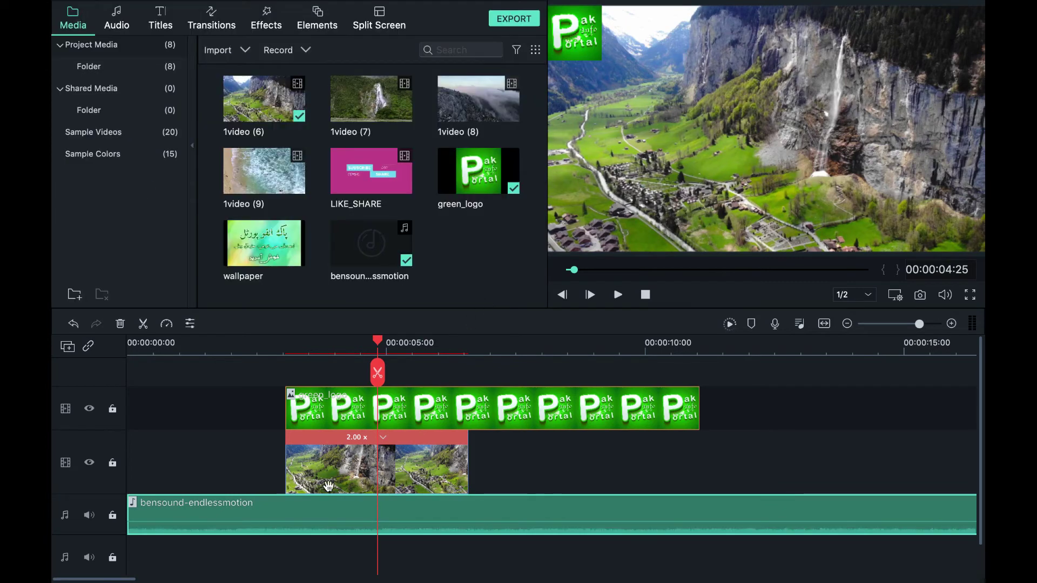
Move the bensound-endlessmotion clip down to the second audio track, keeping its start at the beginning of the timeline.
{"action": "scroll", "coordinate": [457, 546], "scroll_direction": "down", "scroll_amount": 2}
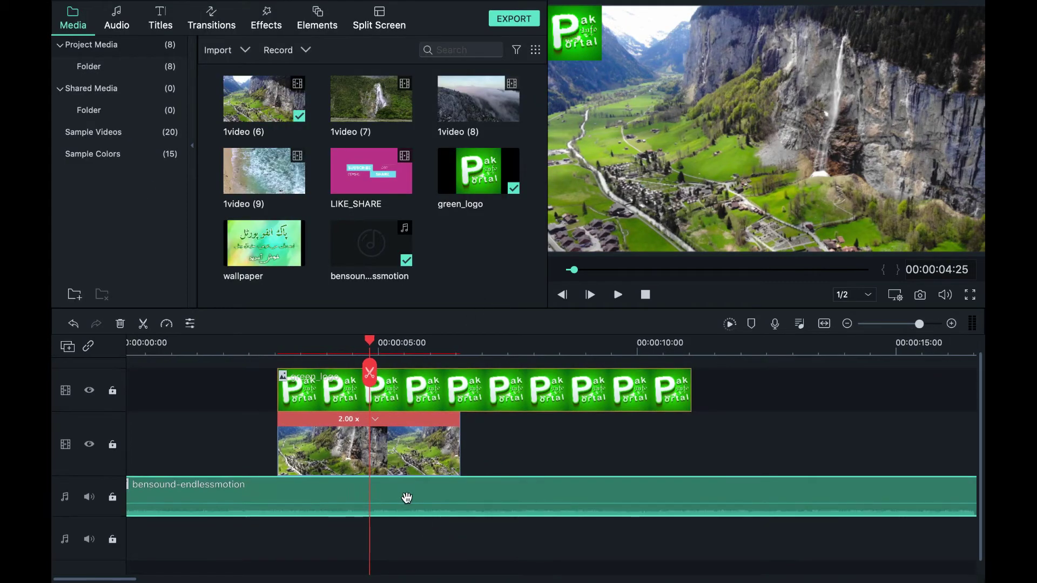
{"action": "left_click_drag", "start_coordinate": [407, 497], "coordinate": [410, 530]}
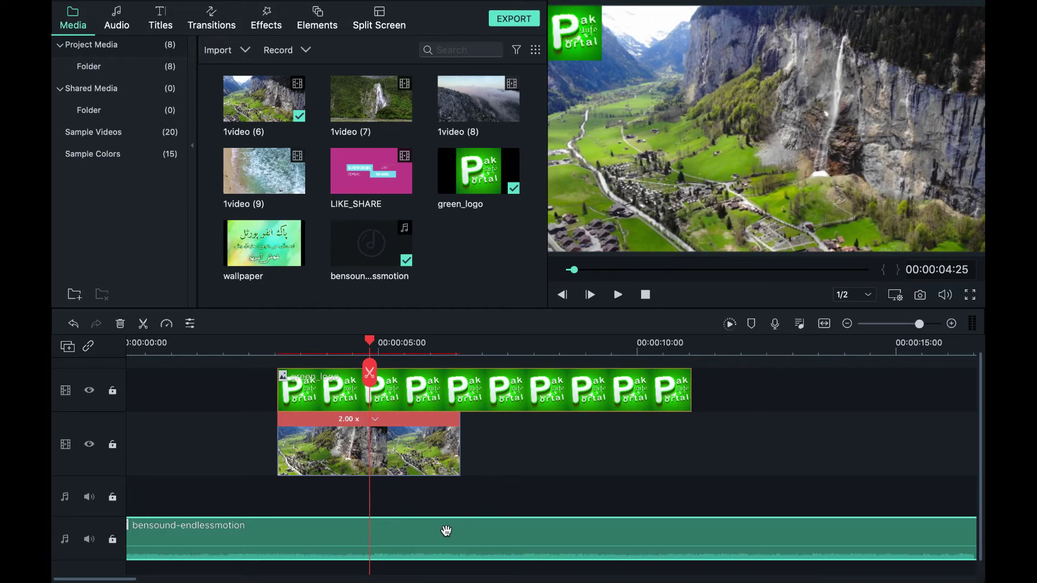
{"action": "scroll", "coordinate": [766, 382], "scroll_direction": "up", "scroll_amount": 2}
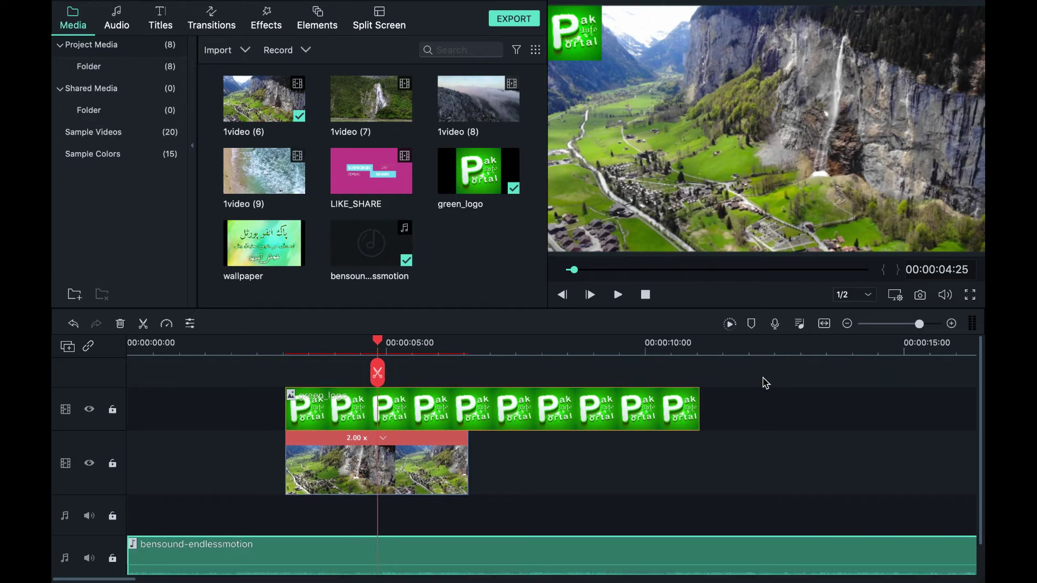
Try zooming the timeline in and out, and fit the whole project length in view.
{"action": "left_click", "coordinate": [950, 323]}
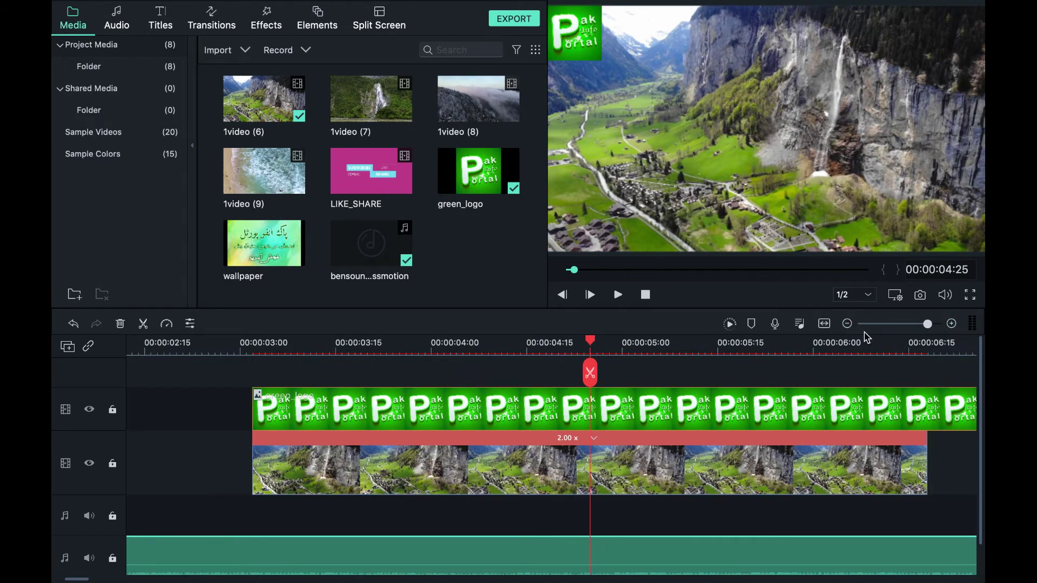
{"action": "left_click", "coordinate": [847, 323]}
{"action": "left_click", "coordinate": [951, 323]}
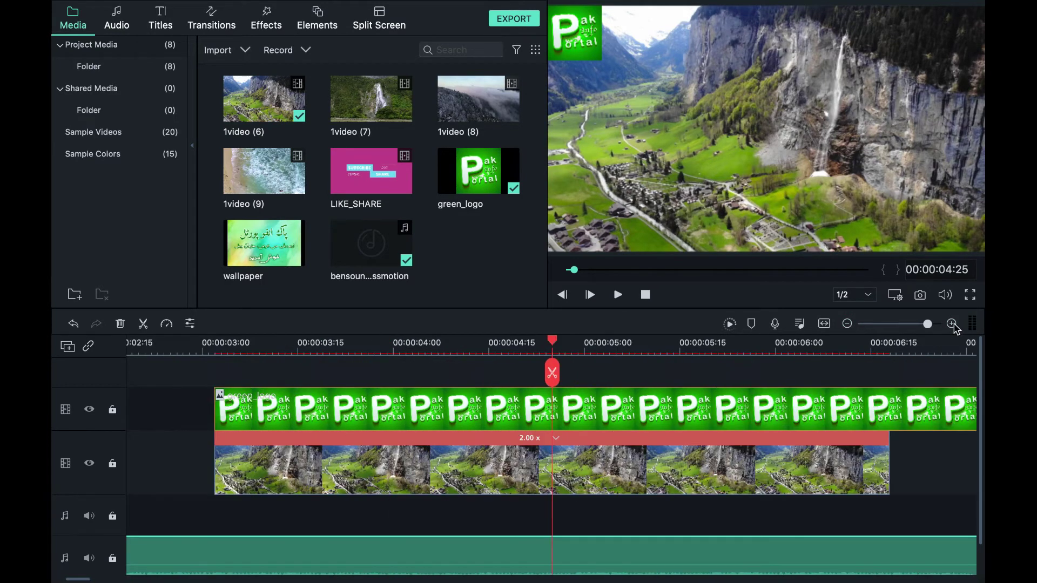
{"action": "left_click", "coordinate": [825, 324]}
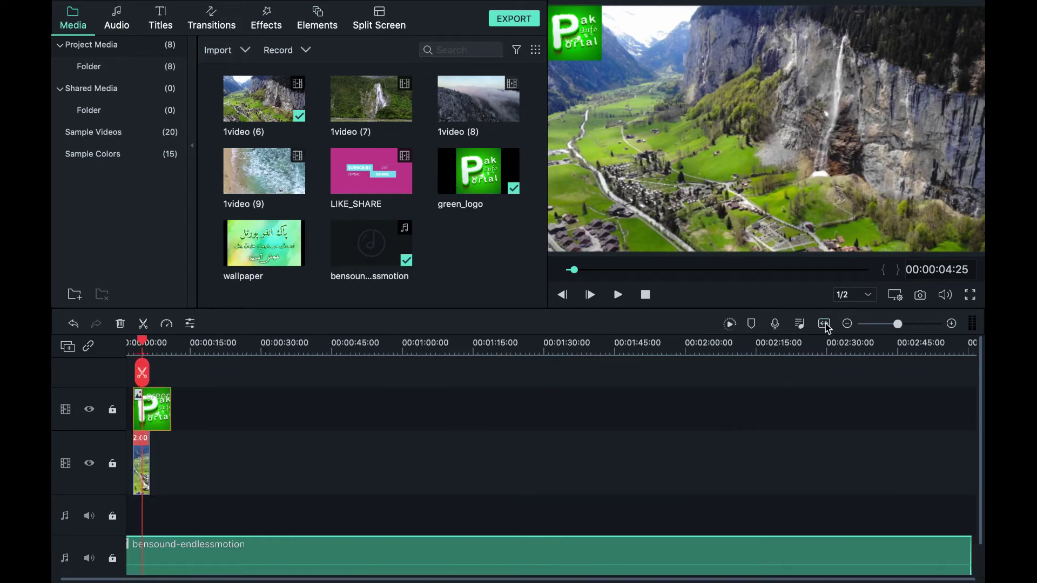
{"action": "scroll", "coordinate": [613, 496], "scroll_direction": "down", "scroll_amount": 2}
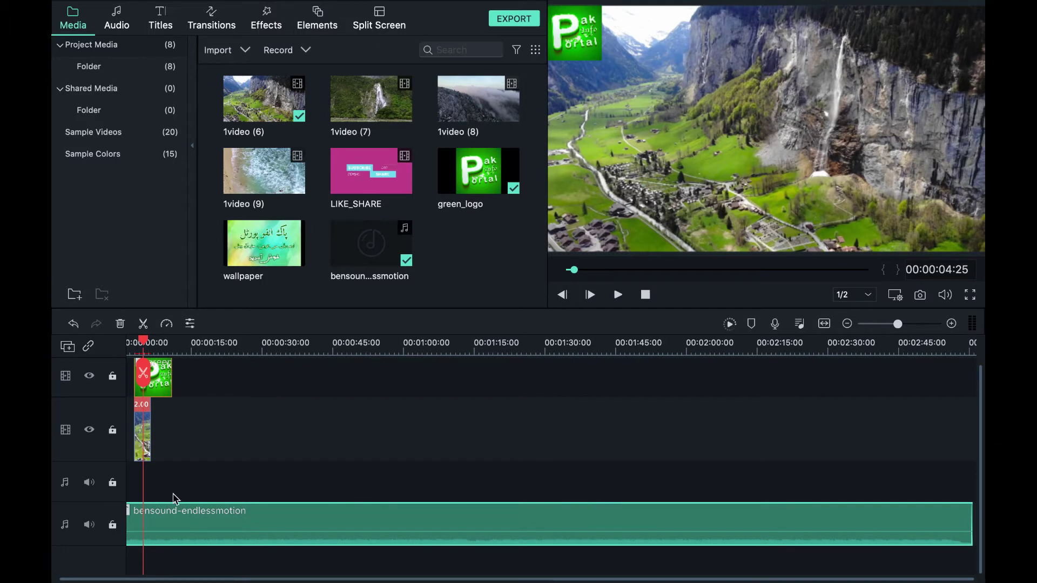
{"action": "scroll", "coordinate": [871, 500], "scroll_direction": "left", "scroll_amount": 2}
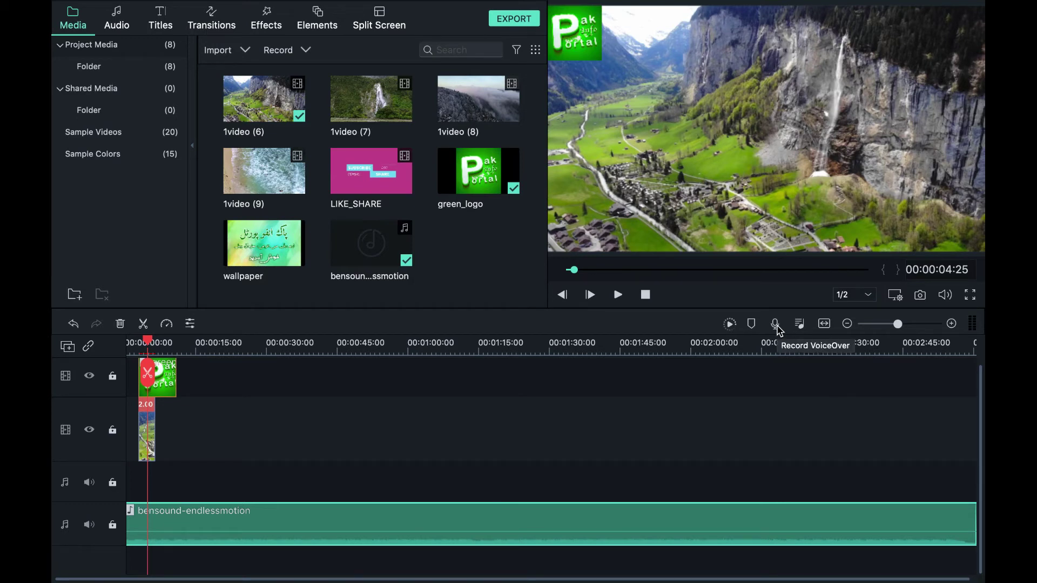
Try adding a marker to the music clip at 00:01:50:21, open its editor and delete the marker.
{"action": "left_click", "coordinate": [647, 350]}
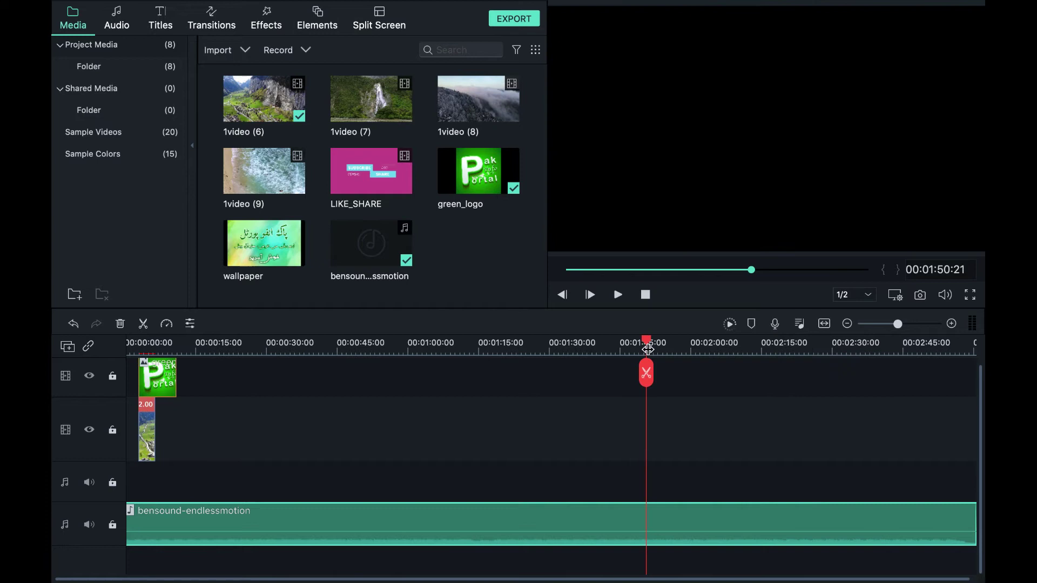
{"action": "left_click", "coordinate": [752, 325]}
{"action": "left_click", "coordinate": [752, 325]}
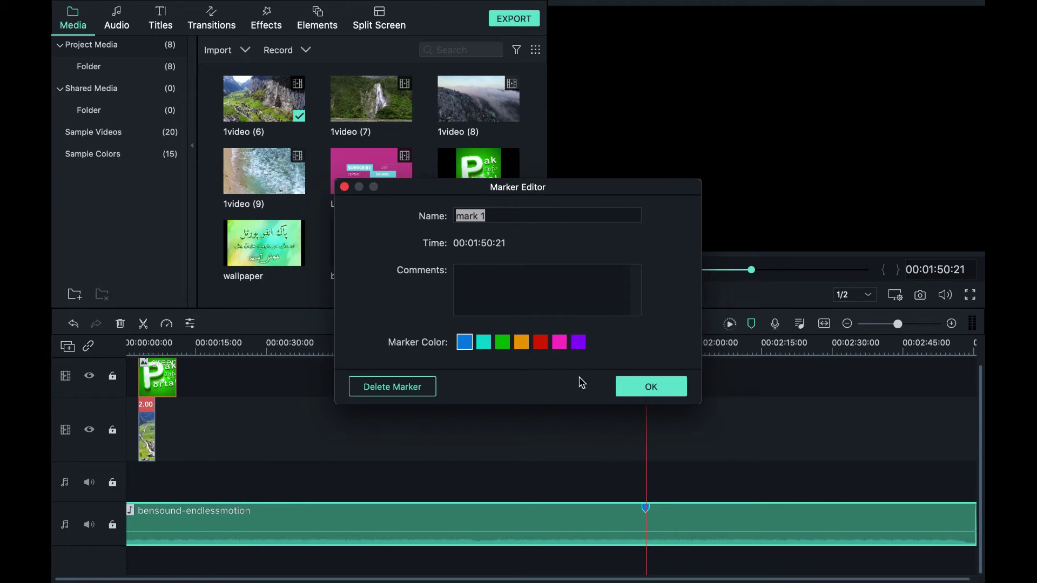
{"action": "left_click", "coordinate": [392, 387]}
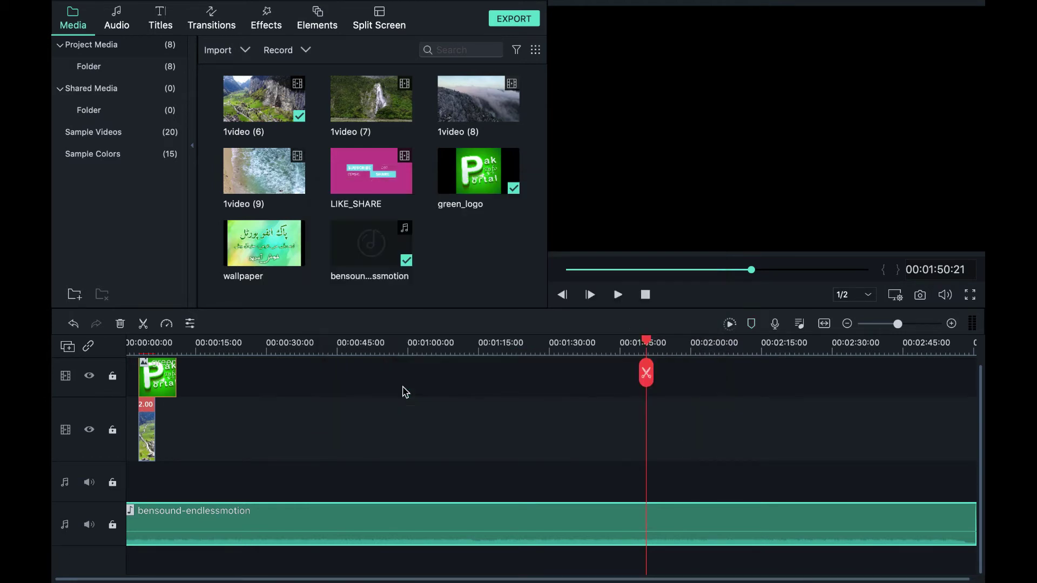
Examine the Audio Mixer's track and master levels and close it without changes.
{"action": "left_click", "coordinate": [802, 323]}
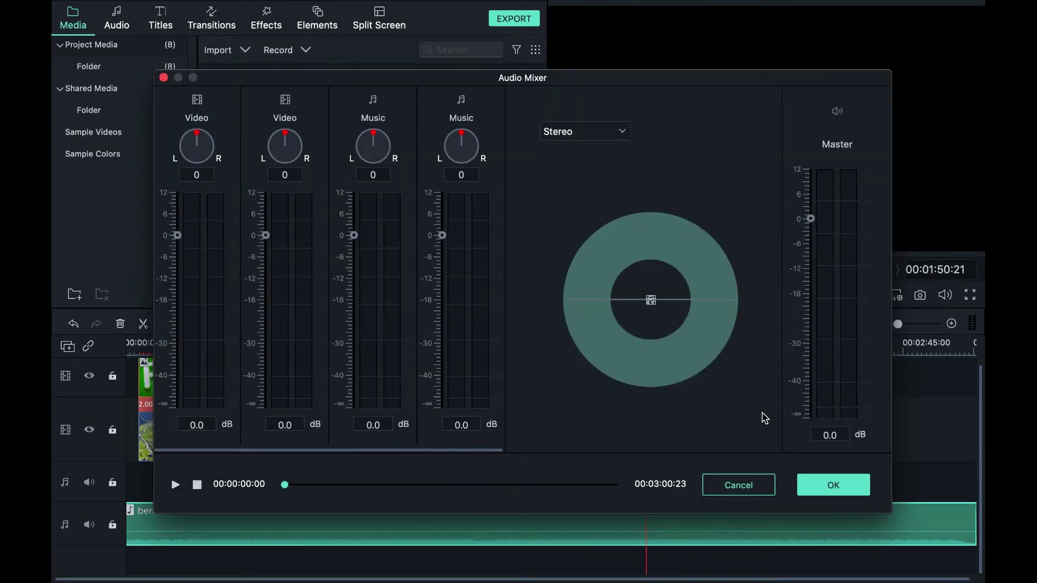
{"action": "left_click", "coordinate": [739, 485]}
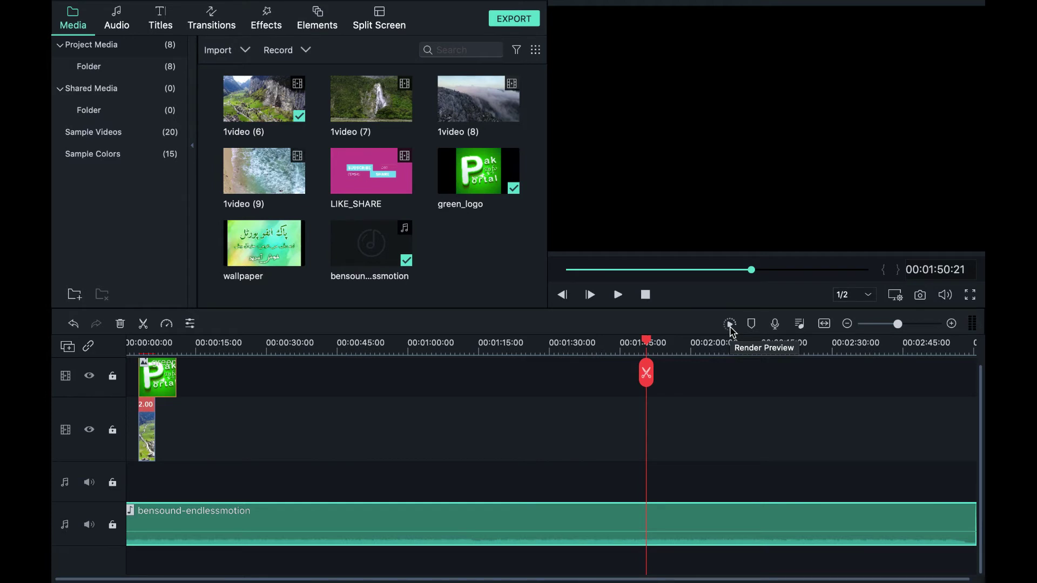
Render the timeline preview, place LIKE_SHARE directly after 1video (6) on the same track, and render the preview again.
{"action": "left_click", "coordinate": [730, 324]}
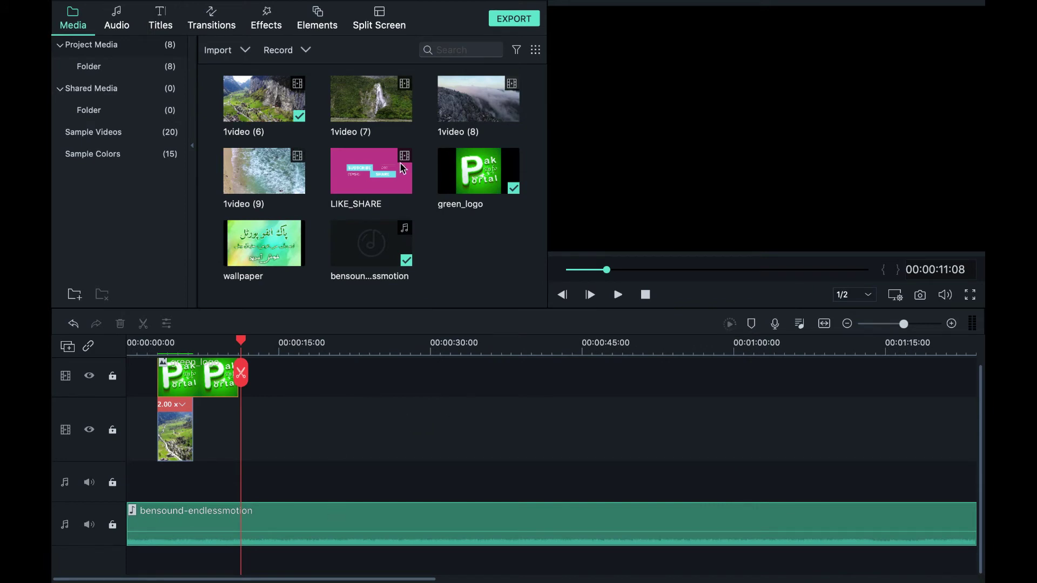
{"action": "left_click_drag", "start_coordinate": [402, 168], "coordinate": [224, 416]}
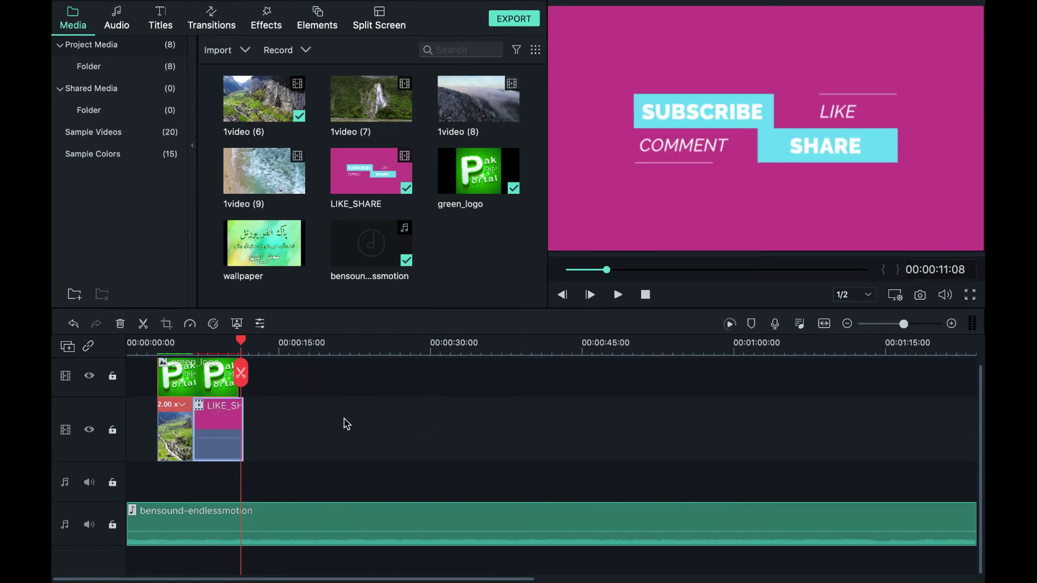
{"action": "left_click", "coordinate": [730, 324]}
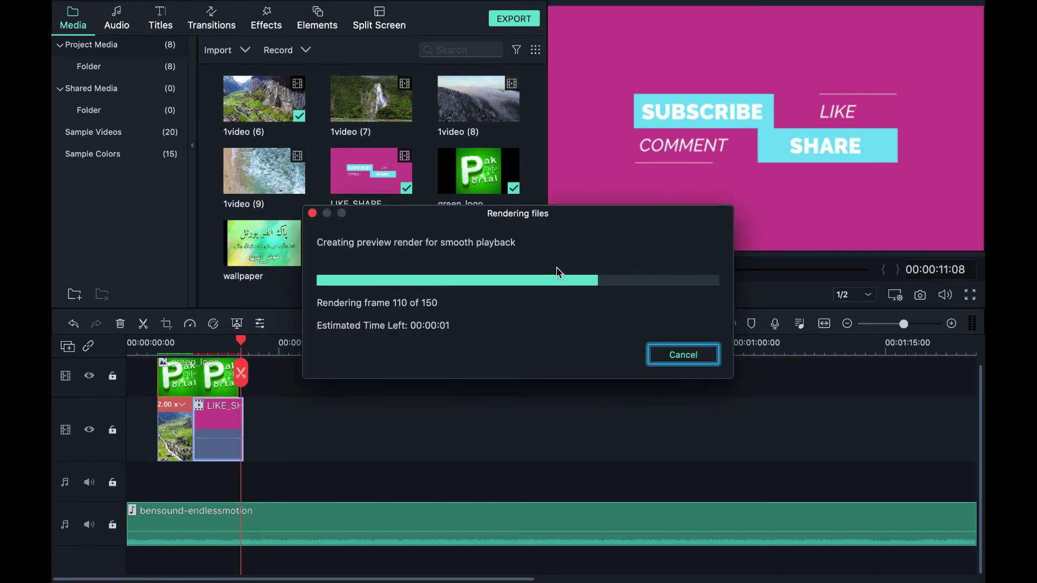
Play the preview to 00:00:07:17, save a snapshot of that frame, and view it briefly in full screen.
{"action": "left_click", "coordinate": [618, 294]}
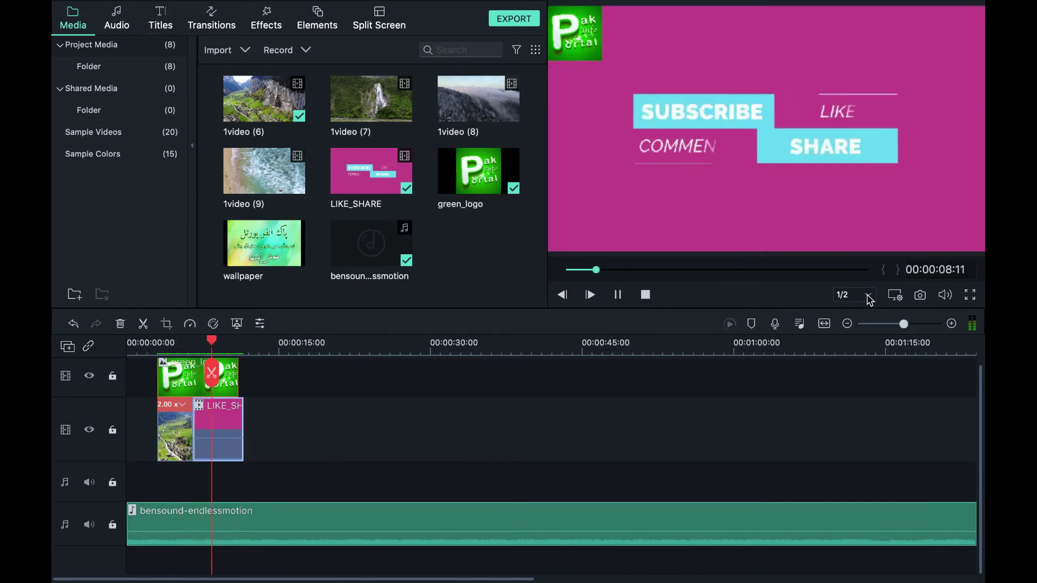
{"action": "key", "text": "space"}
{"action": "left_click", "coordinate": [920, 294]}
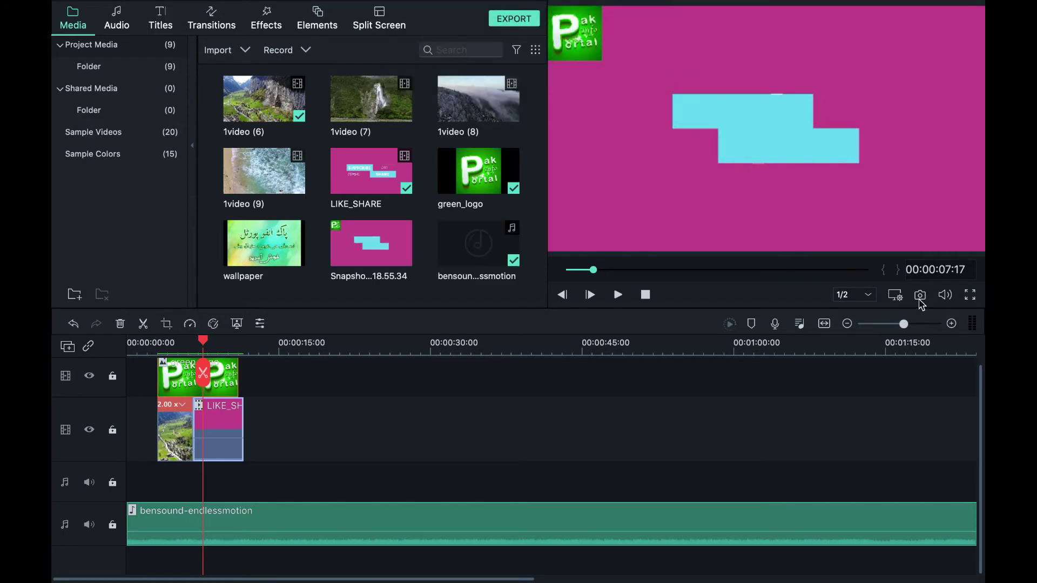
{"action": "left_click", "coordinate": [969, 295]}
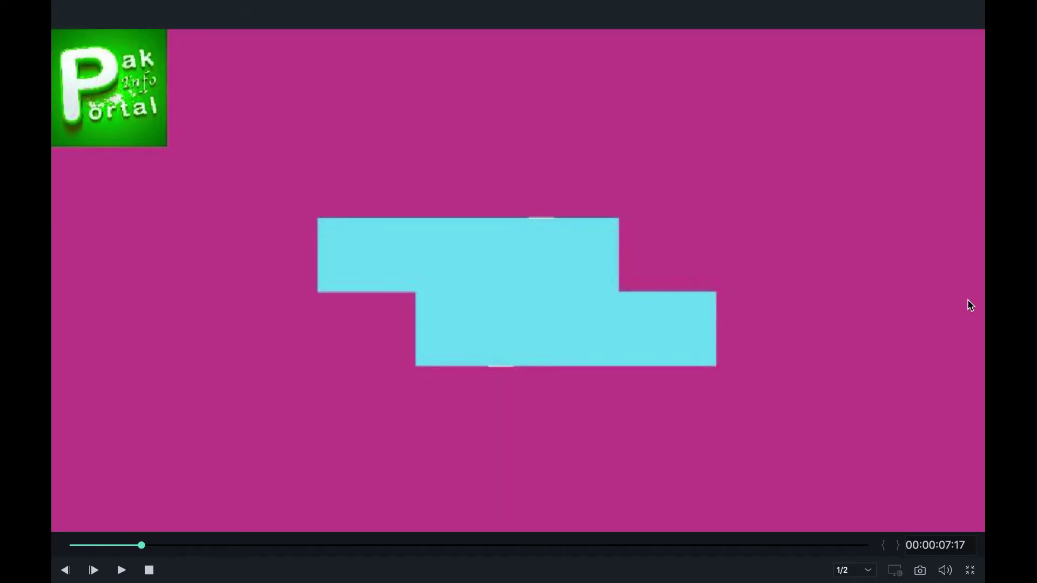
{"action": "mouse_move", "coordinate": [381, 582]}
{"action": "key", "text": "Escape"}
Examine the aspect ratio and resolution choices in the project settings and close them without changes.
{"action": "left_click", "coordinate": [894, 297]}
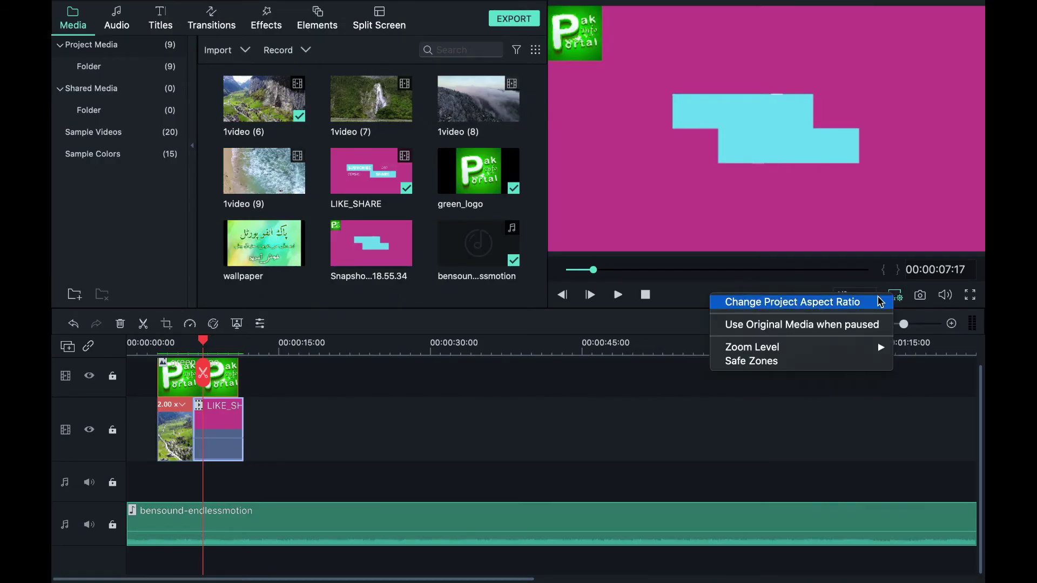
{"action": "left_click", "coordinate": [898, 296]}
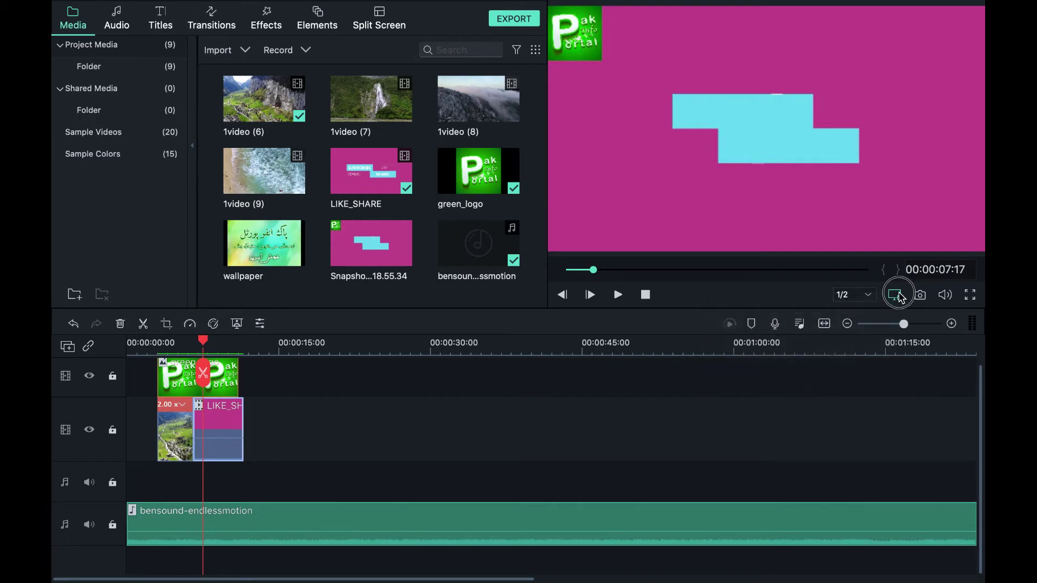
{"action": "left_click", "coordinate": [900, 296]}
{"action": "left_click", "coordinate": [880, 297]}
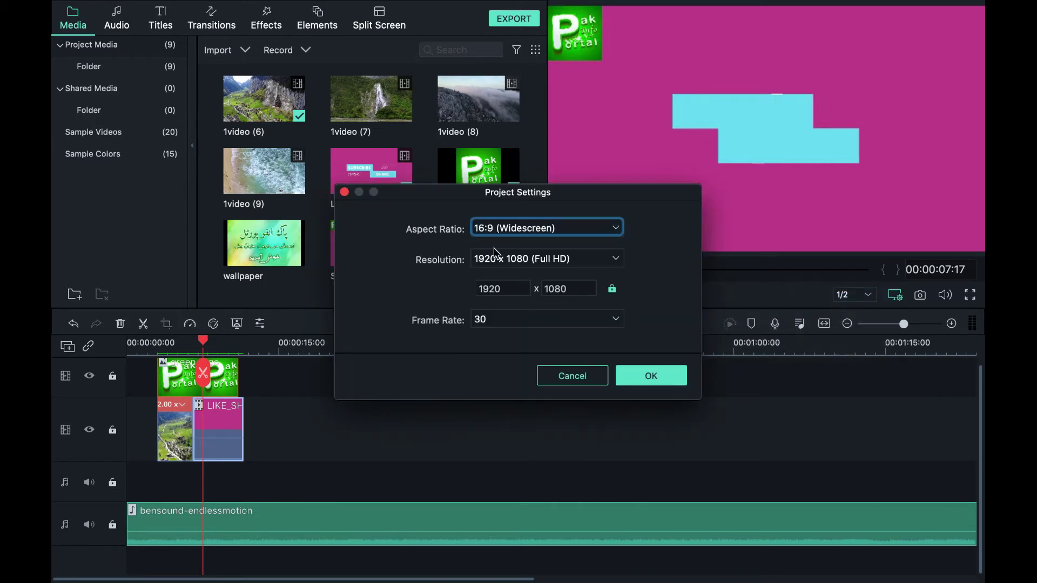
{"action": "left_click", "coordinate": [566, 260]}
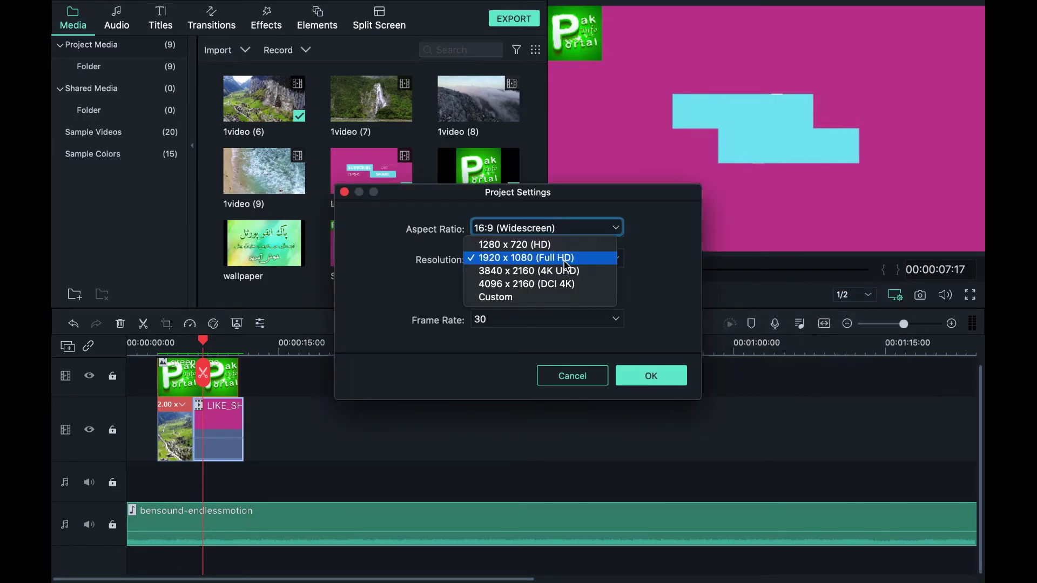
{"action": "left_click", "coordinate": [559, 227]}
{"action": "left_click", "coordinate": [559, 227]}
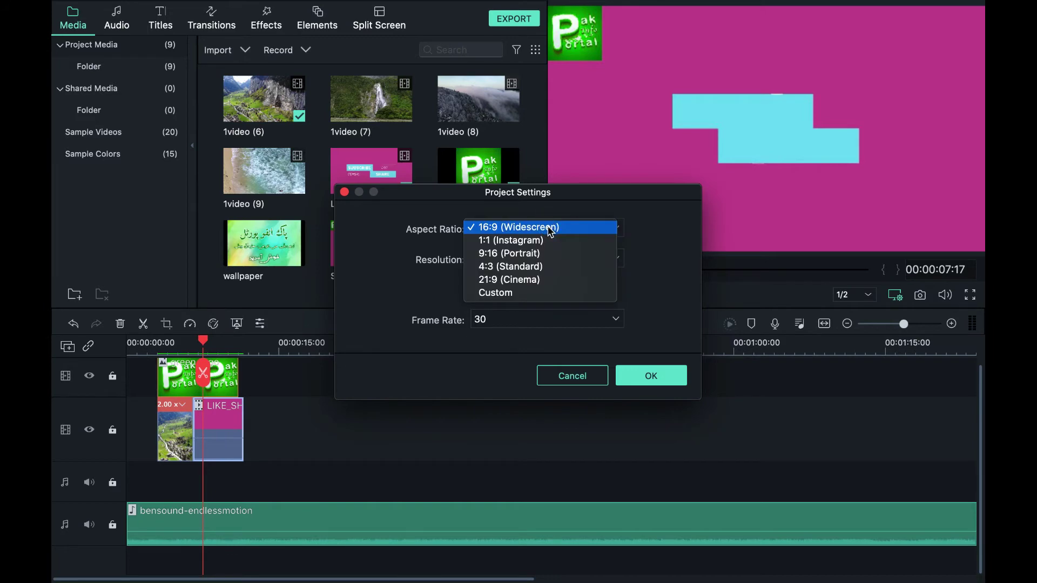
{"action": "left_click", "coordinate": [345, 193]}
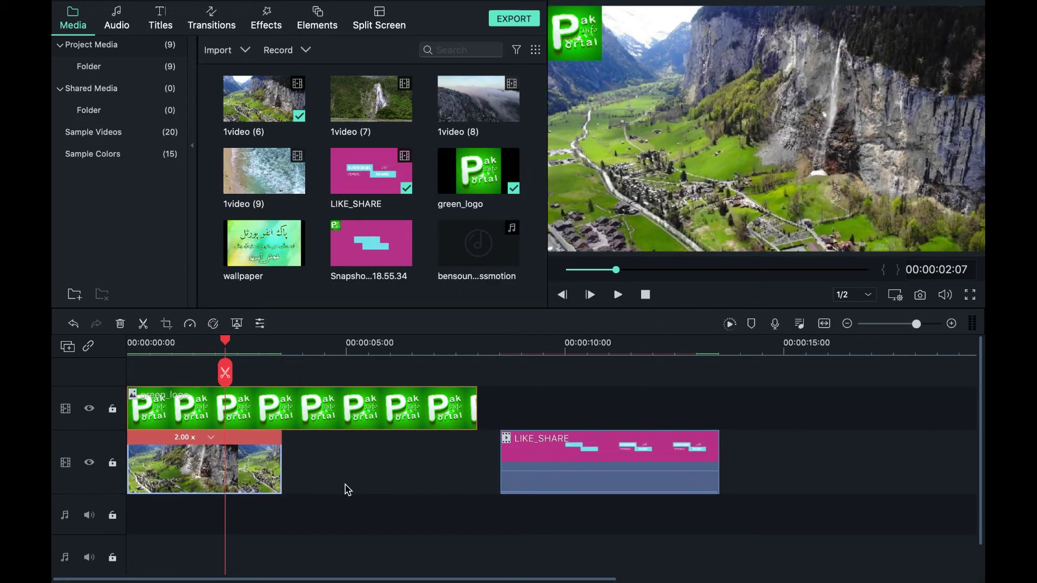
Reset the 1video (6) clip to normal speed and delete the LIKE_SHARE clip from the timeline.
{"action": "left_click", "coordinate": [211, 436]}
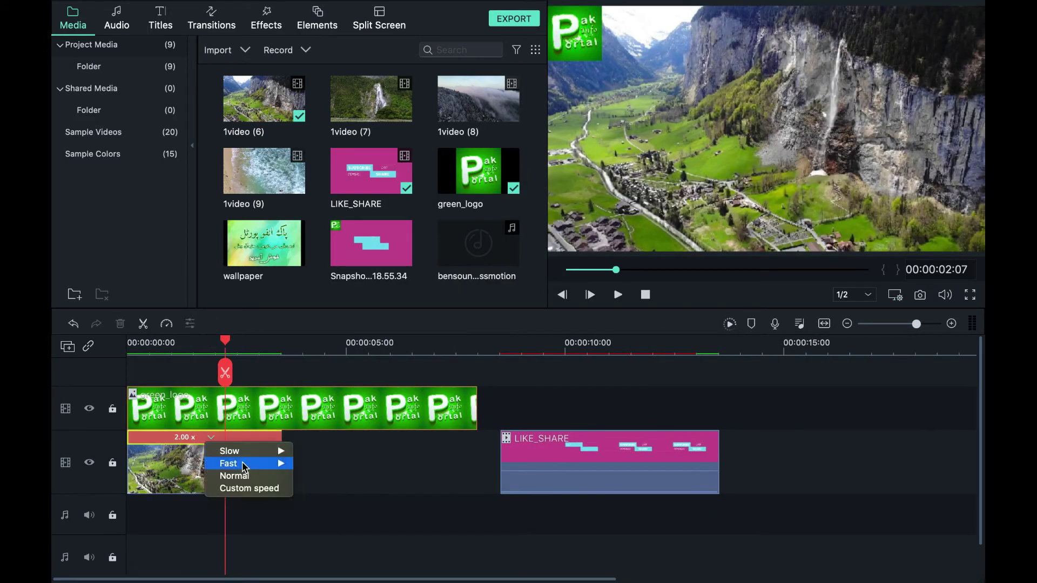
{"action": "left_click", "coordinate": [246, 471]}
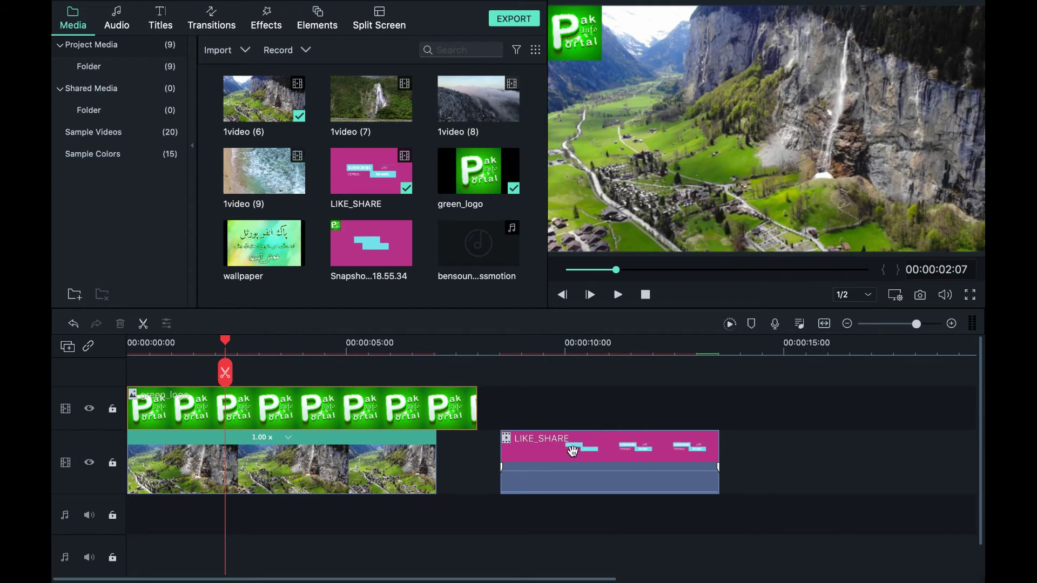
{"action": "left_click", "coordinate": [562, 454]}
{"action": "key", "text": "Delete"}
{"action": "scroll", "coordinate": [386, 453], "scroll_direction": "down", "scroll_amount": 1}
{"action": "scroll", "coordinate": [297, 459], "scroll_direction": "up", "scroll_amount": 1}
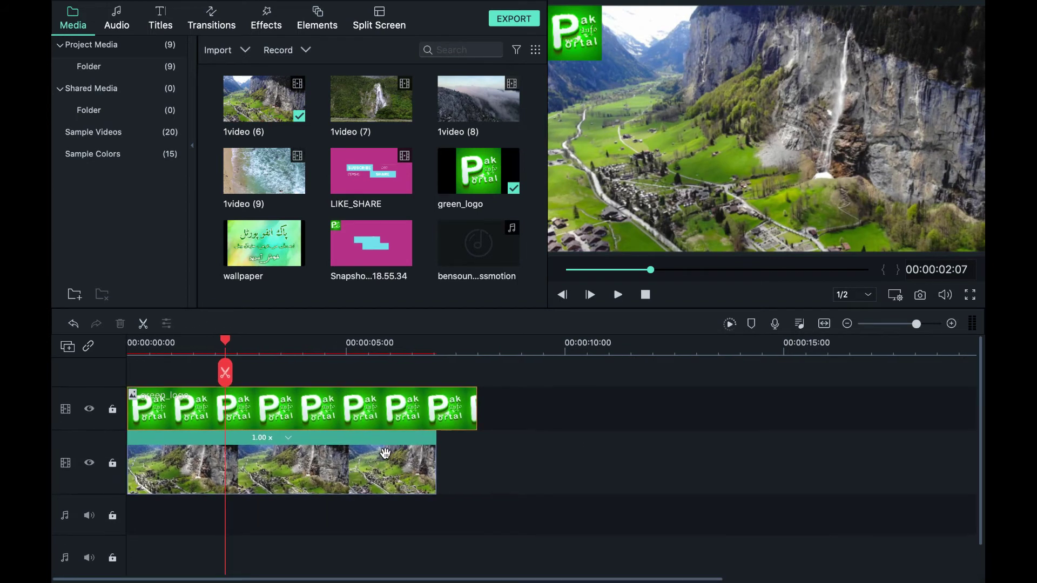
{"action": "scroll", "coordinate": [178, 469], "scroll_direction": "up", "scroll_amount": 1}
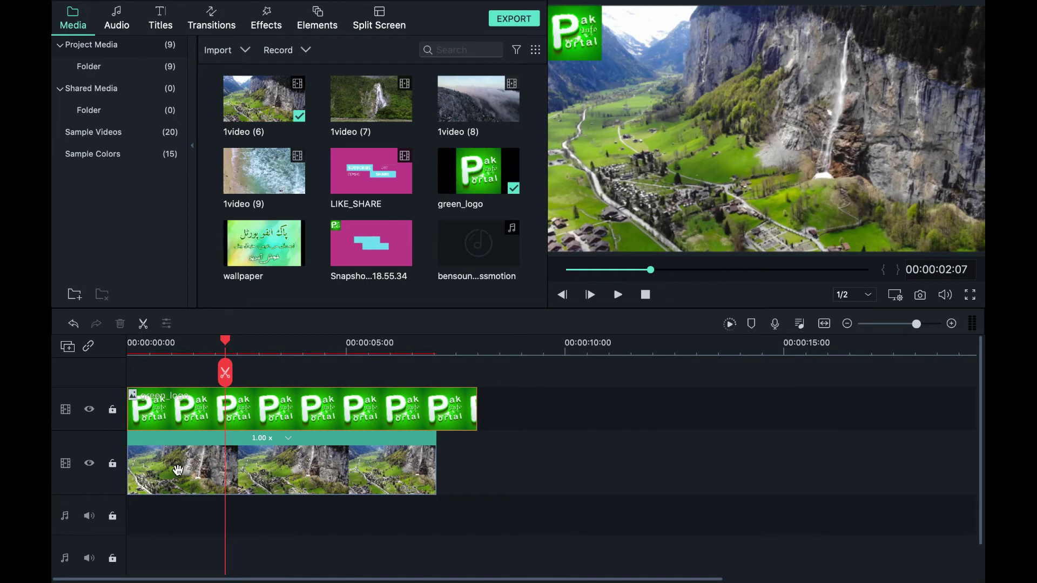
Add a new video track and move green_logo up to it, leaving an empty track above 1video (6).
{"action": "left_click", "coordinate": [67, 347]}
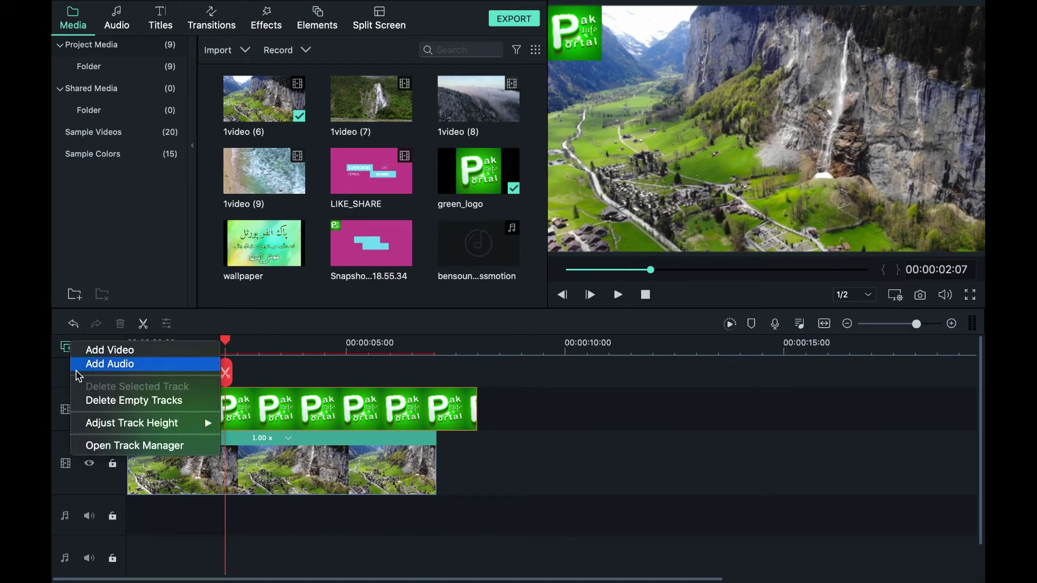
{"action": "left_click", "coordinate": [127, 355]}
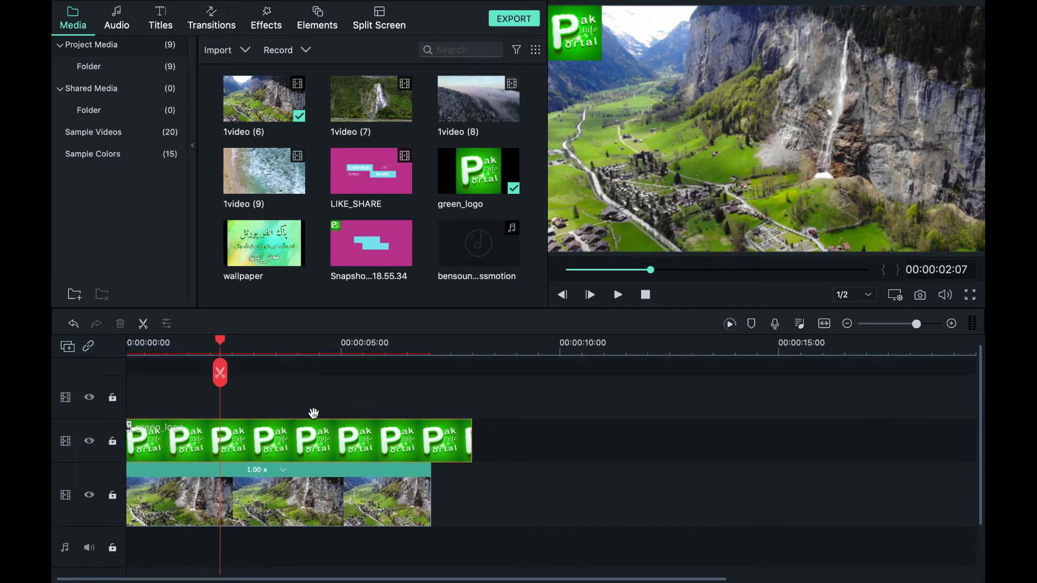
{"action": "scroll", "coordinate": [314, 413], "scroll_direction": "left", "scroll_amount": 1}
{"action": "left_click_drag", "start_coordinate": [324, 462], "coordinate": [324, 417]}
Place New Title 27 on the empty track between green_logo and 1video (6), starting about 1.4 seconds in.
{"action": "left_click", "coordinate": [164, 17]}
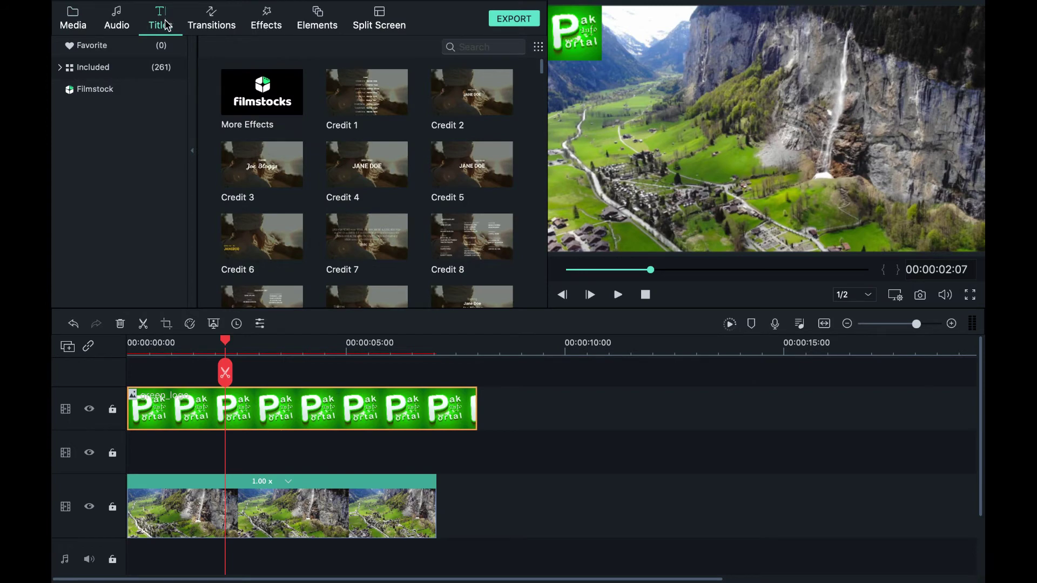
{"action": "scroll", "coordinate": [274, 183], "scroll_direction": "down", "scroll_amount": 15}
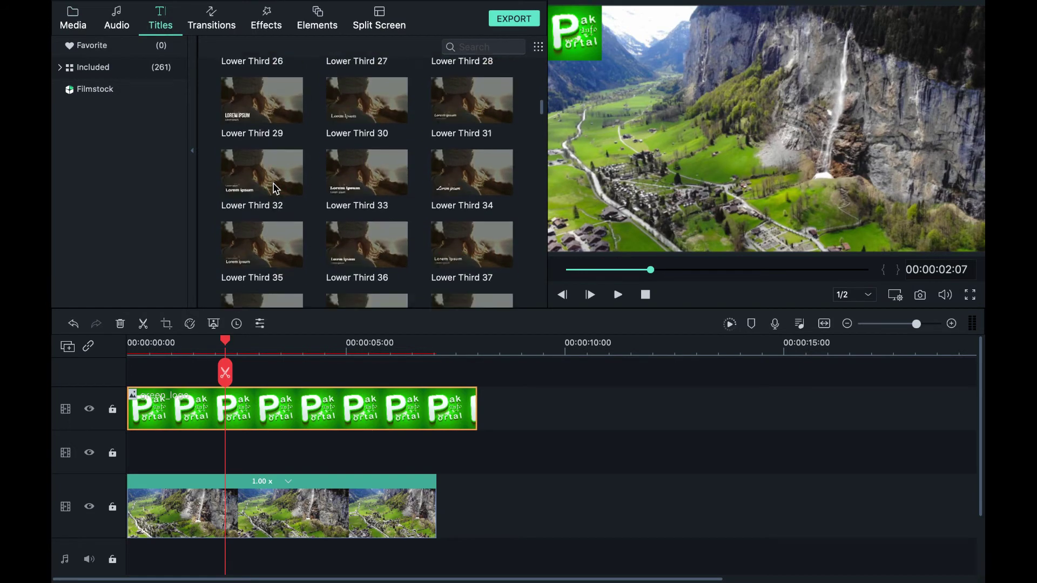
{"action": "scroll", "coordinate": [273, 182], "scroll_direction": "down", "scroll_amount": 10}
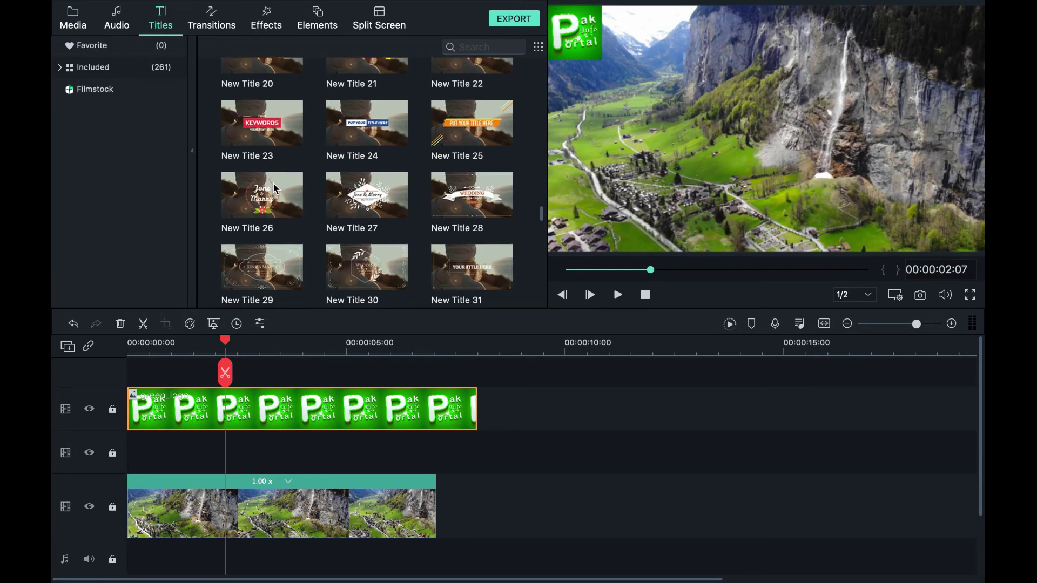
{"action": "left_click", "coordinate": [354, 193]}
{"action": "left_click_drag", "start_coordinate": [354, 194], "coordinate": [192, 463]}
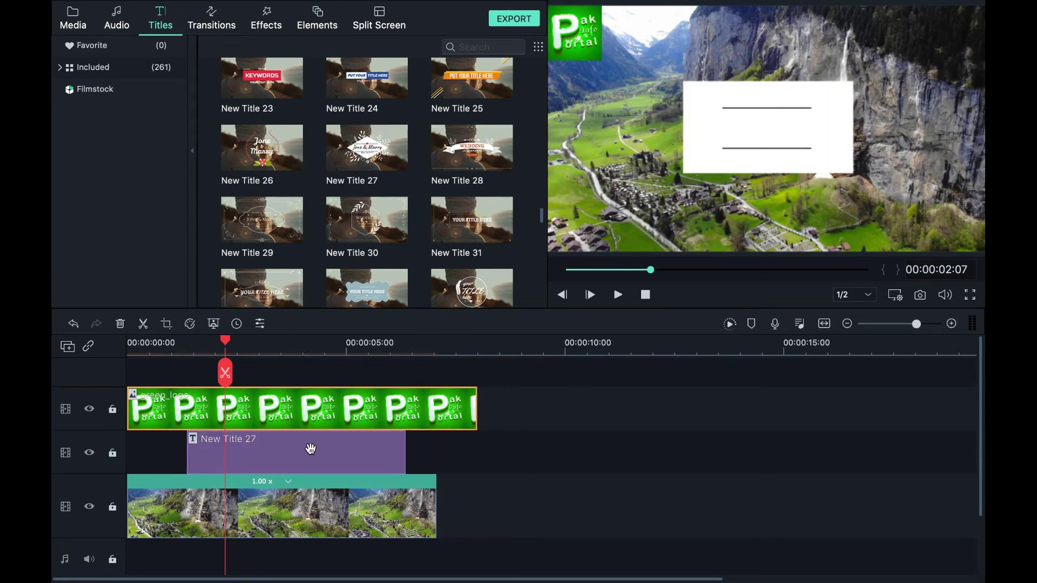
Replace the main text of the New Title 27 clip with "PakInfo Portal".
{"action": "double_click", "coordinate": [310, 449]}
{"action": "type", "text": "PakInfo Port"}
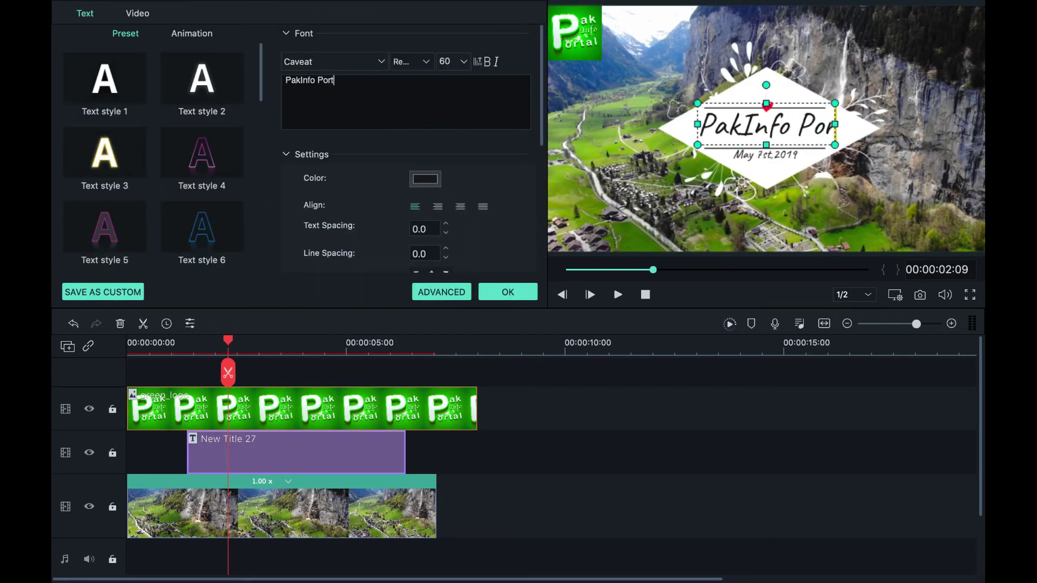
{"action": "type", "text": "al"}
{"action": "left_click", "coordinate": [380, 66]}
{"action": "left_click", "coordinate": [413, 114]}
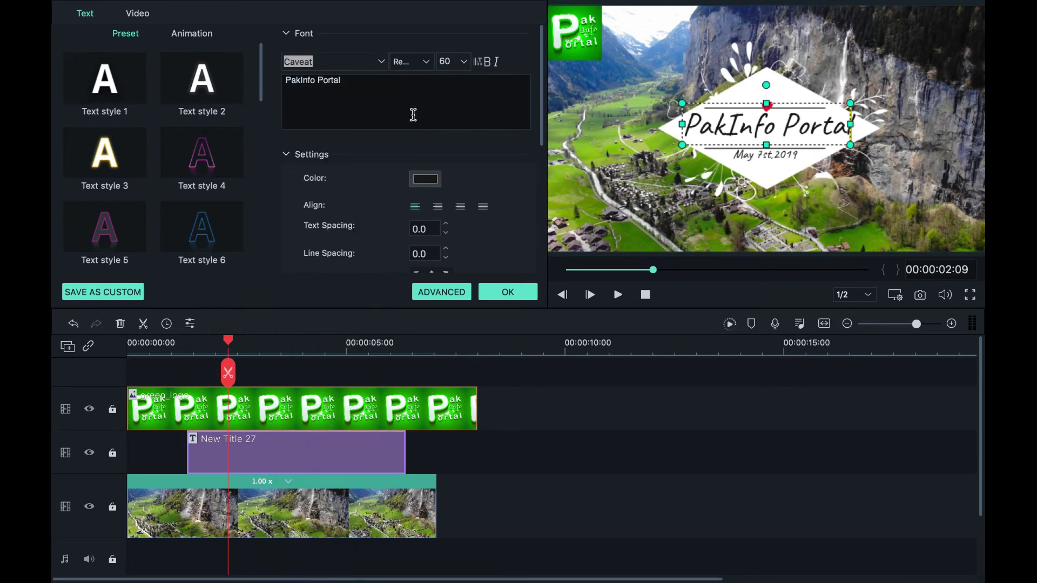
Apply Text style 8 to the PakInfo Portal text, play the title to check it, and accept the changes.
{"action": "left_click", "coordinate": [215, 157]}
{"action": "left_click", "coordinate": [202, 231]}
{"action": "scroll", "coordinate": [202, 232], "scroll_direction": "down", "scroll_amount": 3}
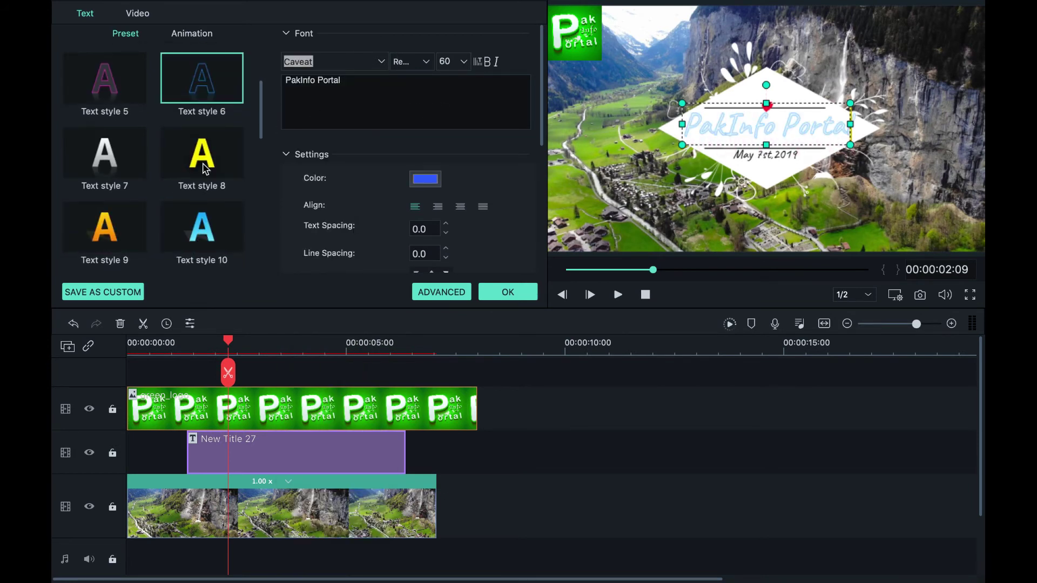
{"action": "left_click", "coordinate": [204, 157]}
{"action": "left_click", "coordinate": [167, 348]}
{"action": "key", "text": "space"}
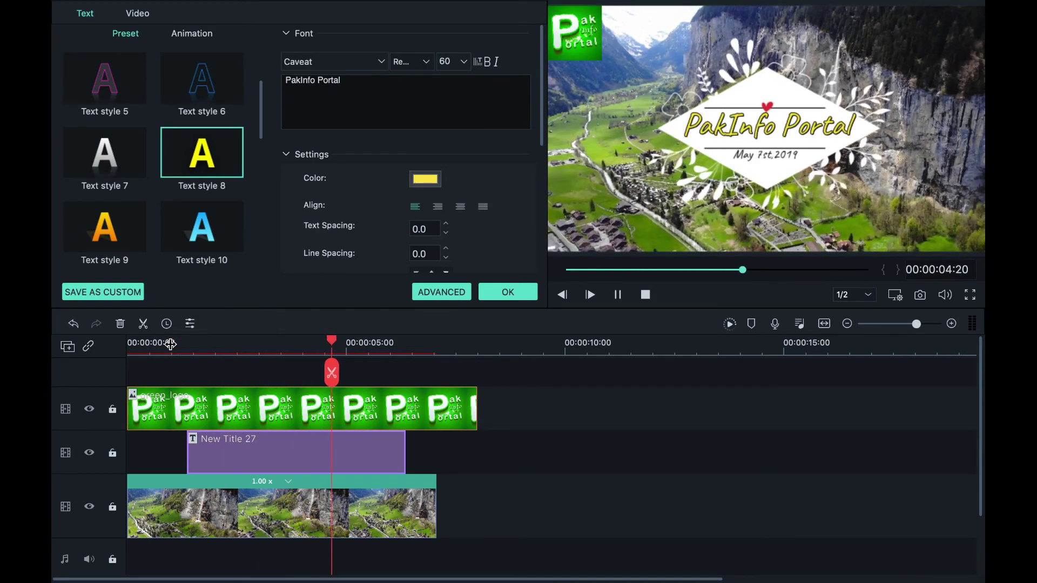
{"action": "key", "text": "space"}
{"action": "left_click", "coordinate": [504, 292]}
Browse the title library and preview Default Title and Lower Third 7.
{"action": "scroll", "coordinate": [278, 243], "scroll_direction": "down", "scroll_amount": 10}
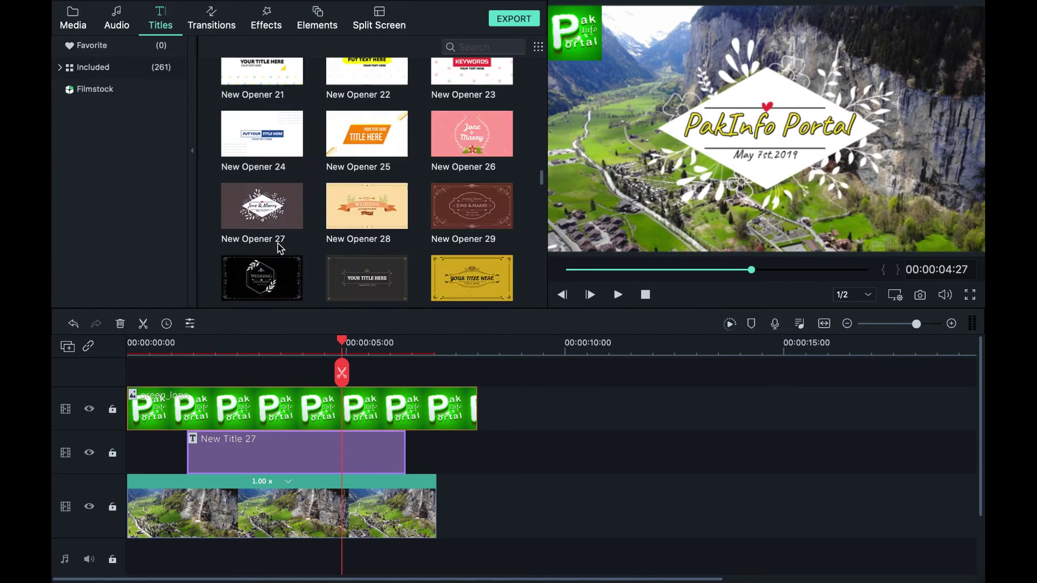
{"action": "left_click", "coordinate": [346, 162]}
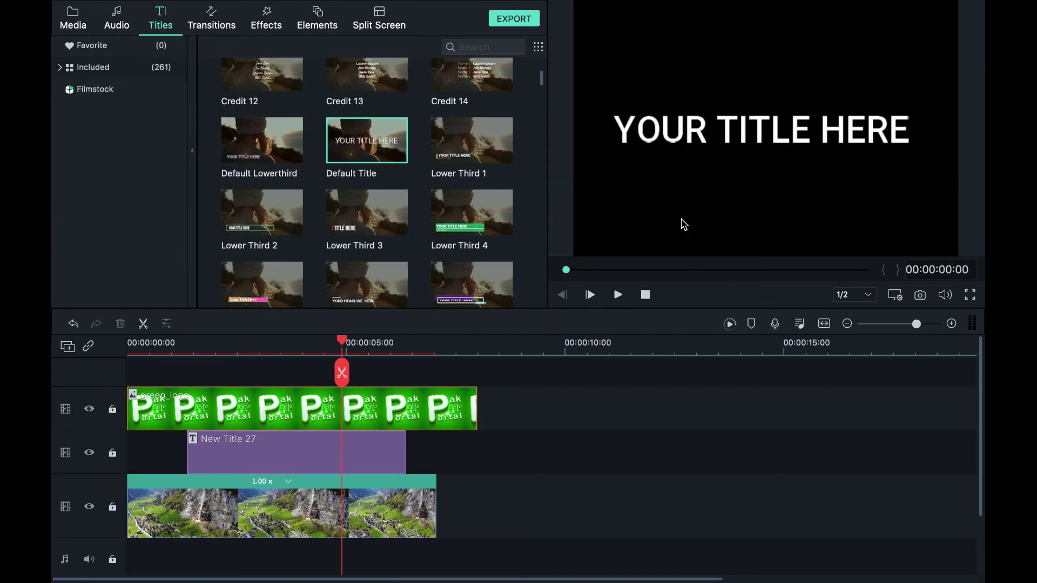
{"action": "scroll", "coordinate": [367, 178], "scroll_direction": "down", "scroll_amount": 2}
{"action": "left_click", "coordinate": [384, 164]}
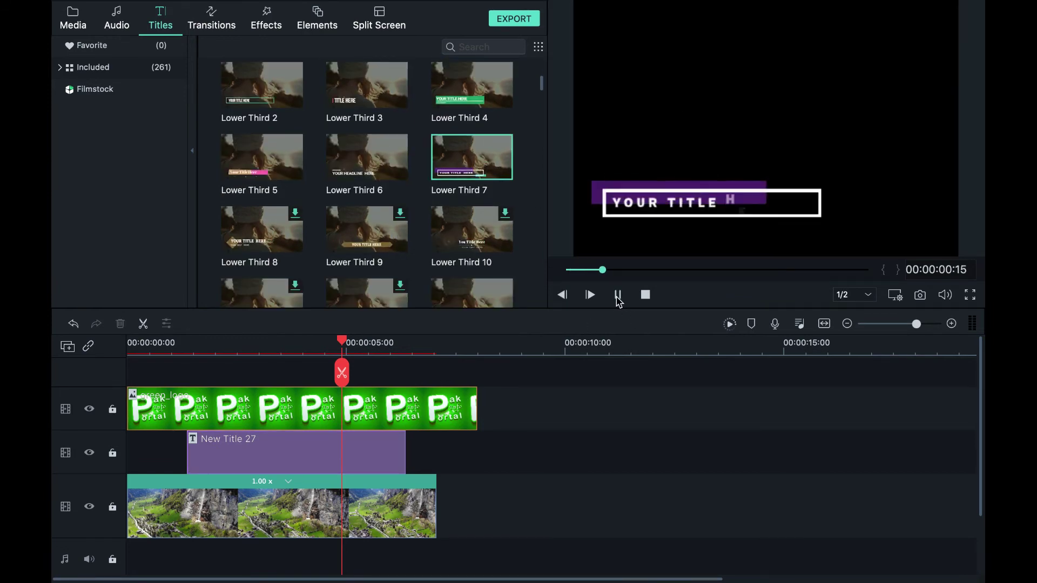
{"action": "scroll", "coordinate": [378, 178], "scroll_direction": "down", "scroll_amount": 4}
{"action": "scroll", "coordinate": [378, 178], "scroll_direction": "up", "scroll_amount": 10}
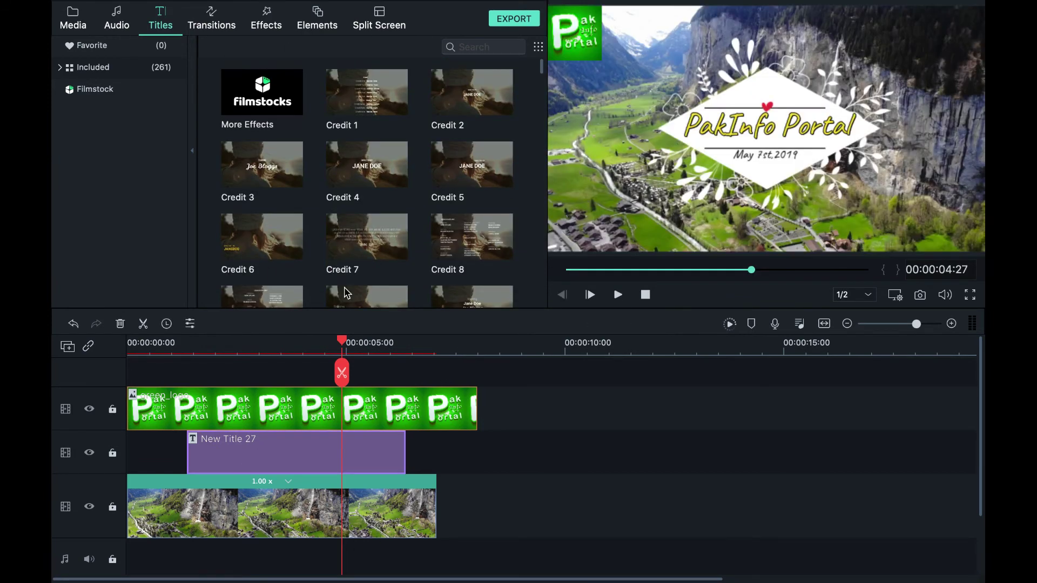
Place 1video (7) directly after 1video (6) on the same track.
{"action": "key", "text": "alt+1"}
{"action": "left_click", "coordinate": [366, 110]}
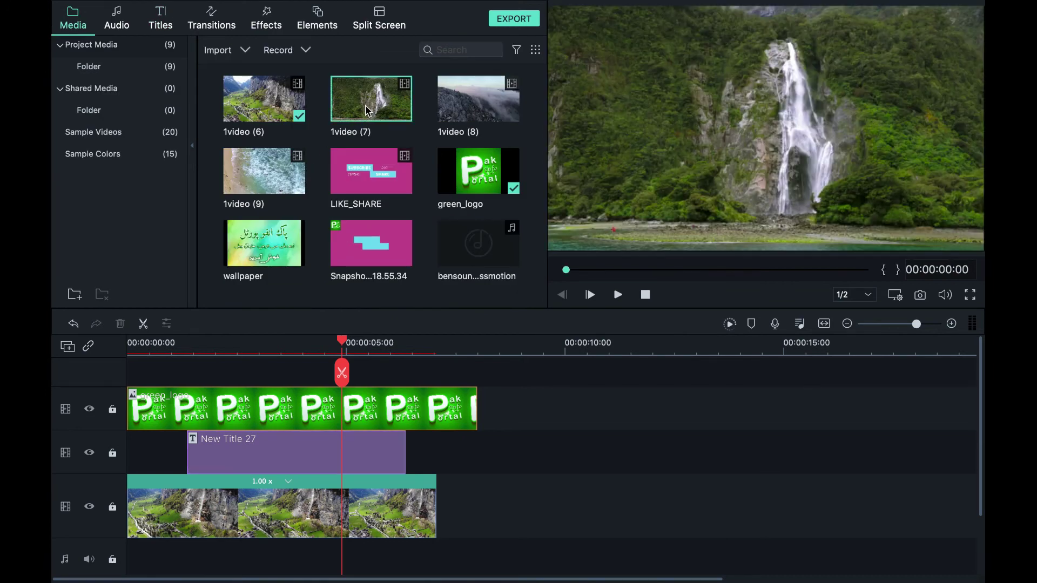
{"action": "left_click_drag", "start_coordinate": [366, 111], "coordinate": [445, 536]}
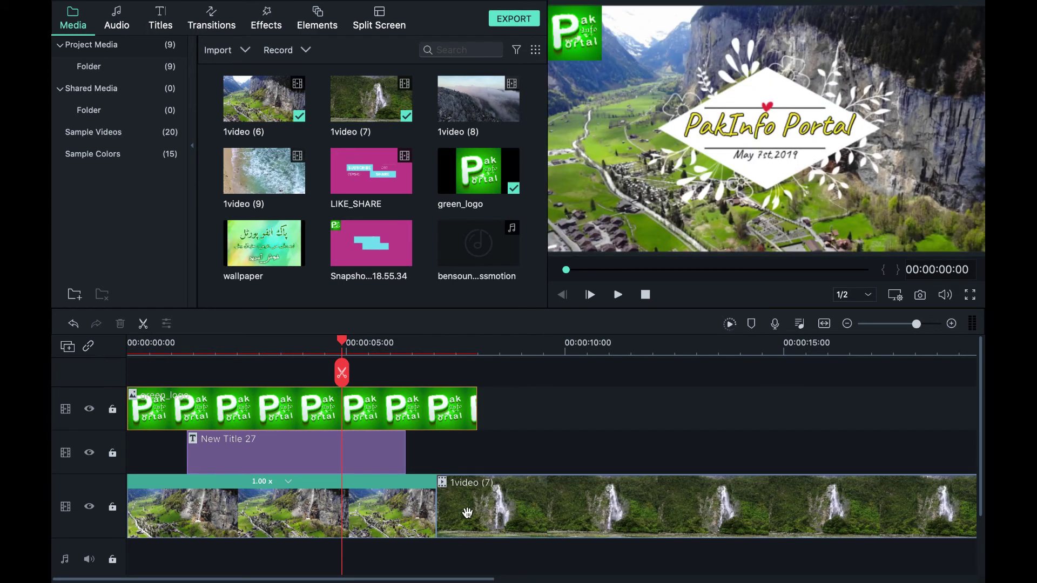
Add the Push transition at the cut between 1video (6) and 1video (7) and play it.
{"action": "left_click", "coordinate": [221, 25]}
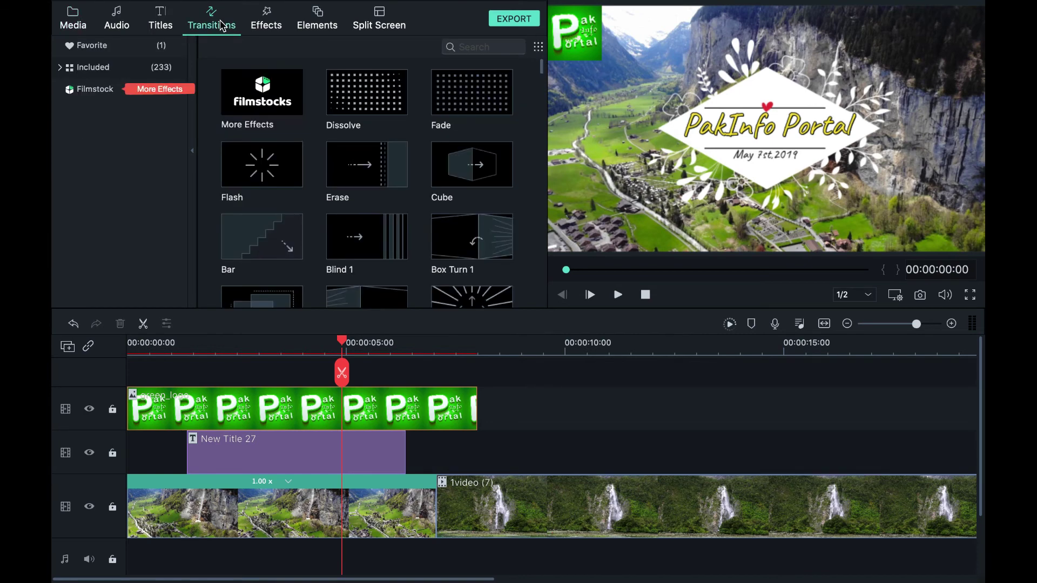
{"action": "scroll", "coordinate": [351, 80], "scroll_direction": "down", "scroll_amount": 5}
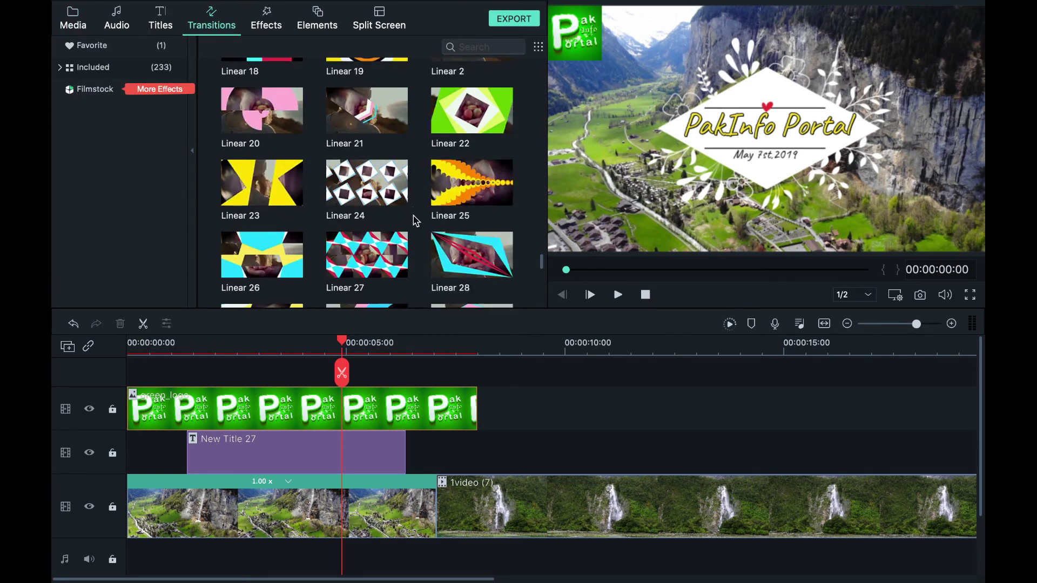
{"action": "left_click_drag", "start_coordinate": [366, 219], "coordinate": [435, 506]}
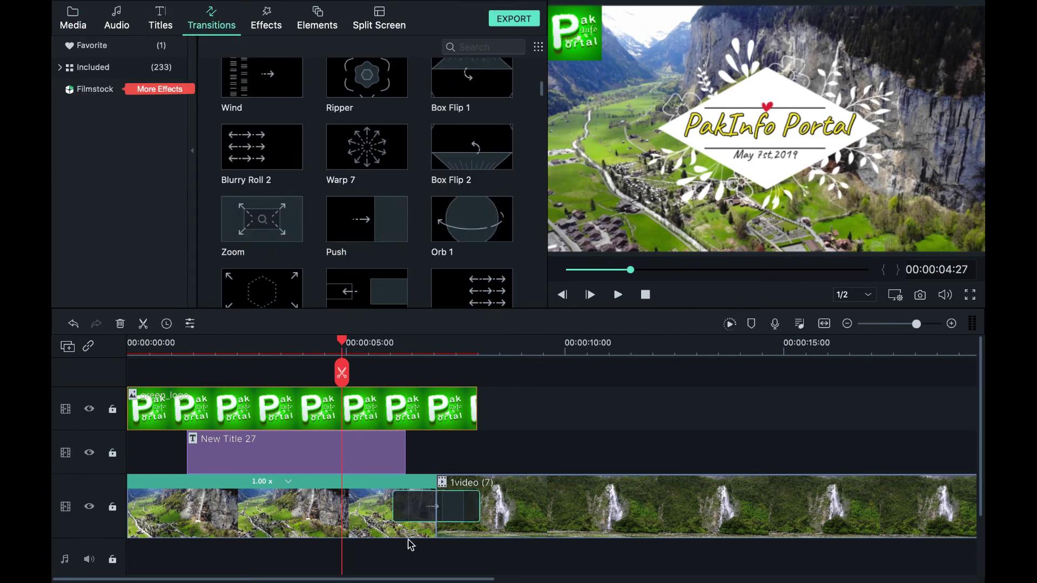
{"action": "key", "text": "space"}
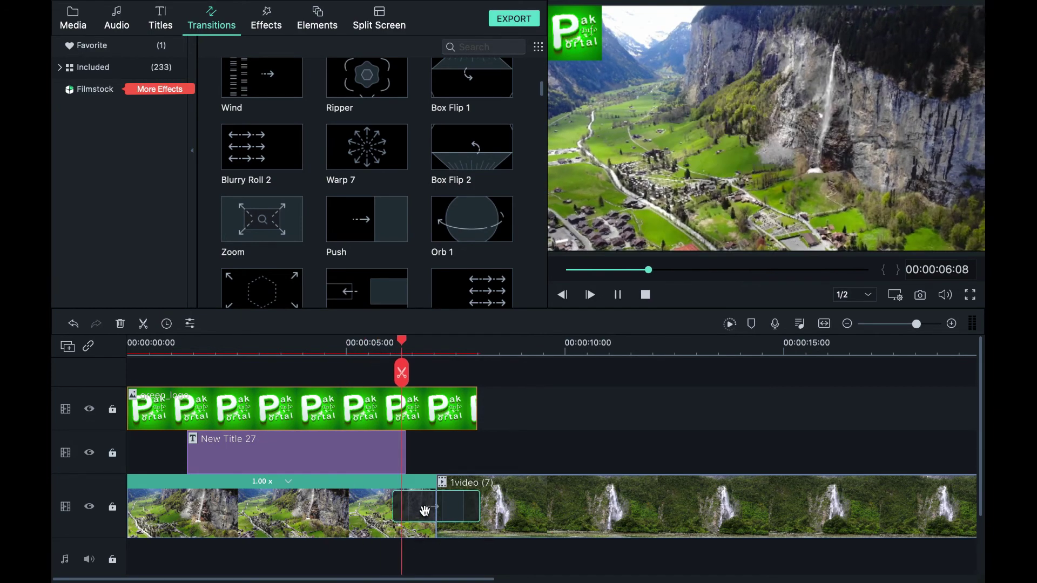
{"action": "left_click", "coordinate": [372, 347]}
Replace the Push transition with the hexagon-shaped one listed below Zoom and play across the cut.
{"action": "left_click_drag", "start_coordinate": [275, 290], "coordinate": [427, 507]}
{"action": "left_click", "coordinate": [368, 343]}
{"action": "key", "text": "space"}
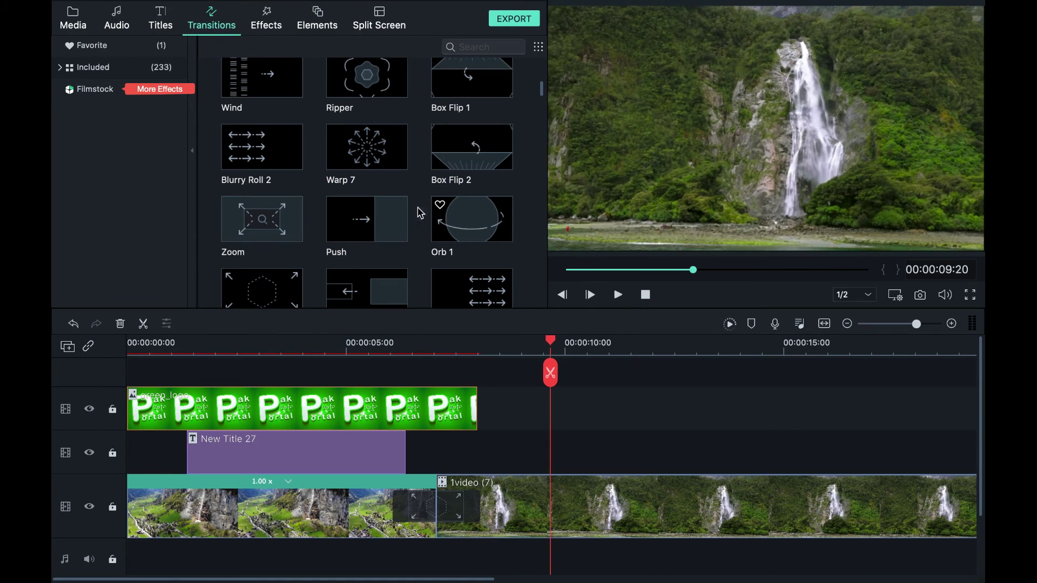
Swap the hexagon transition between the two clips for the one with the diagonal arrow.
{"action": "scroll", "coordinate": [410, 213], "scroll_direction": "down", "scroll_amount": 5}
{"action": "left_click_drag", "start_coordinate": [375, 219], "coordinate": [436, 513]}
{"action": "scroll", "coordinate": [396, 88], "scroll_direction": "up", "scroll_amount": 15}
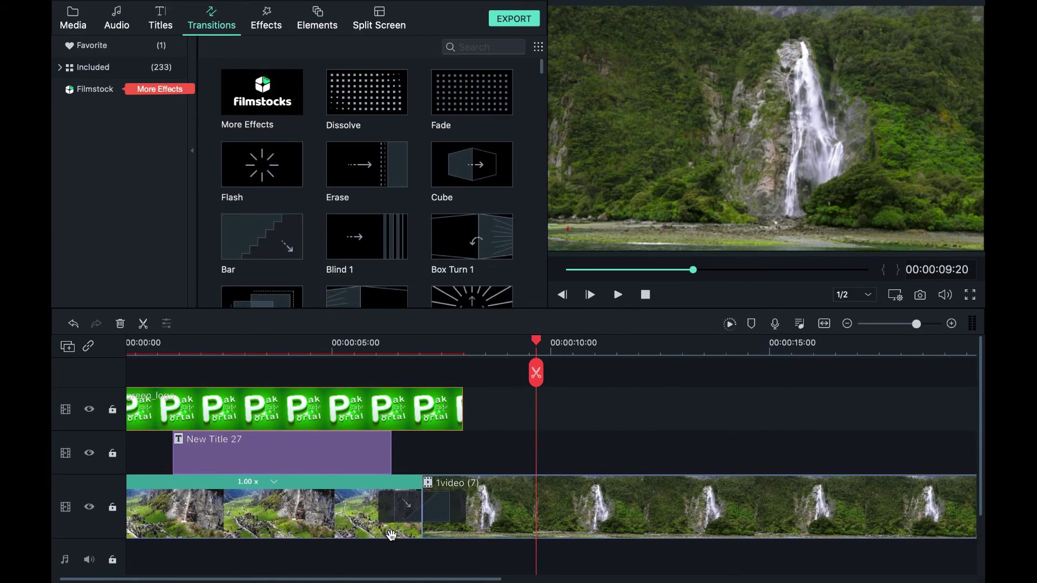
Add the Light Years - Take Off music to the first audio track, starting at the beginning of the timeline.
{"action": "left_click", "coordinate": [119, 21]}
{"action": "scroll", "coordinate": [351, 146], "scroll_direction": "down", "scroll_amount": 20}
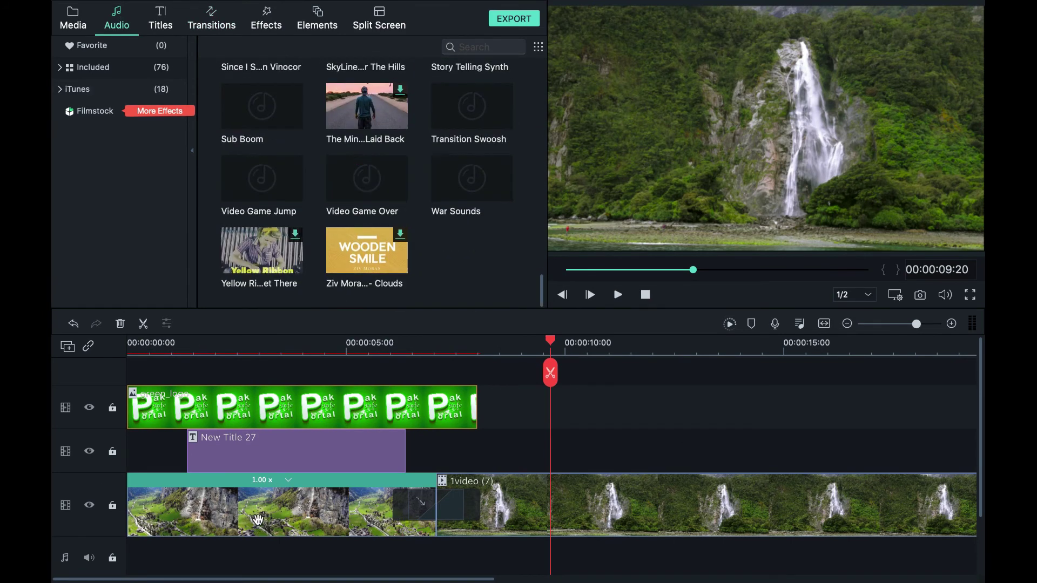
{"action": "scroll", "coordinate": [271, 258], "scroll_direction": "up", "scroll_amount": 5}
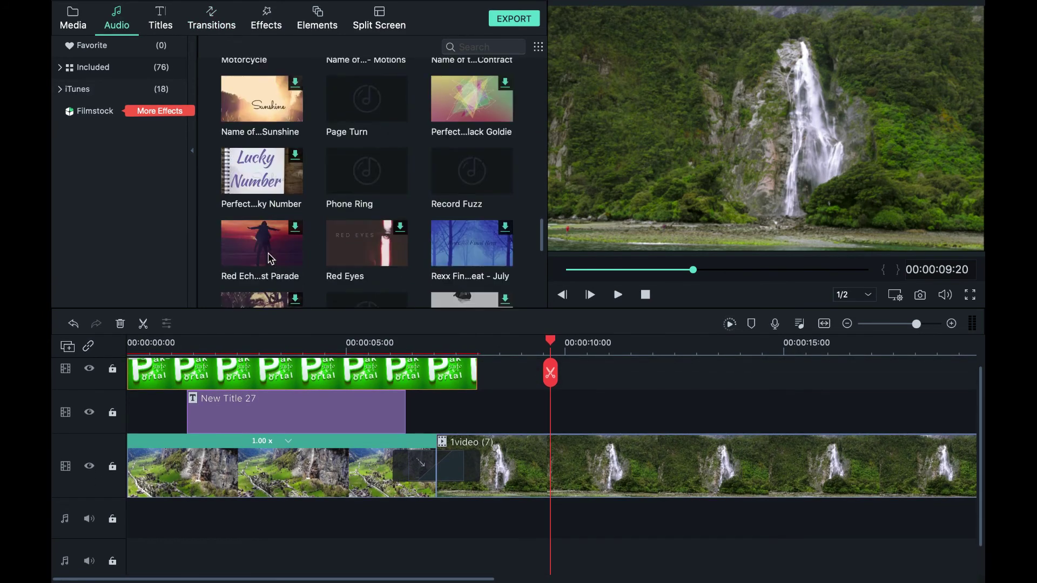
{"action": "scroll", "coordinate": [353, 251], "scroll_direction": "up", "scroll_amount": 5}
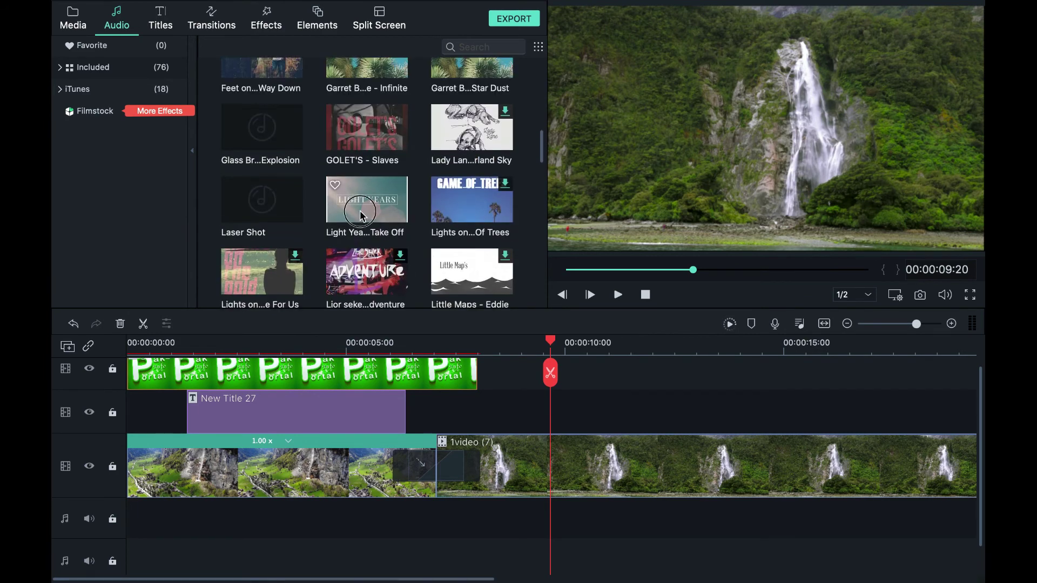
{"action": "left_click", "coordinate": [376, 209]}
{"action": "left_click_drag", "start_coordinate": [377, 209], "coordinate": [289, 518]}
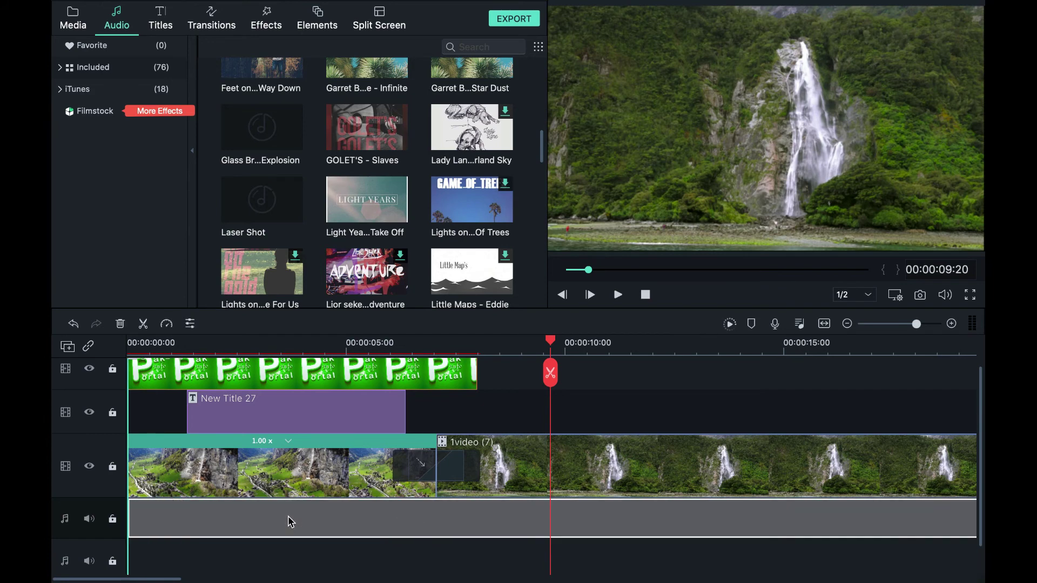
{"action": "left_click", "coordinate": [321, 413]}
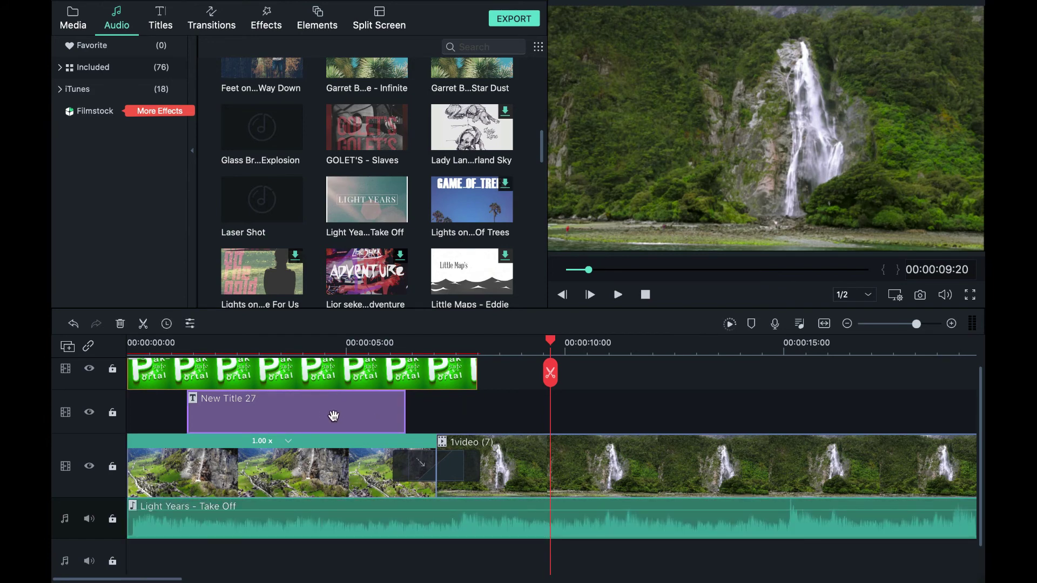
Place the Aqua 1 effect on the title's track above the start of 1video (7) and play from 00:00:05:09.
{"action": "scroll", "coordinate": [330, 415], "scroll_direction": "up", "scroll_amount": 1}
{"action": "scroll", "coordinate": [331, 415], "scroll_direction": "right", "scroll_amount": 1}
{"action": "left_click", "coordinate": [263, 25]}
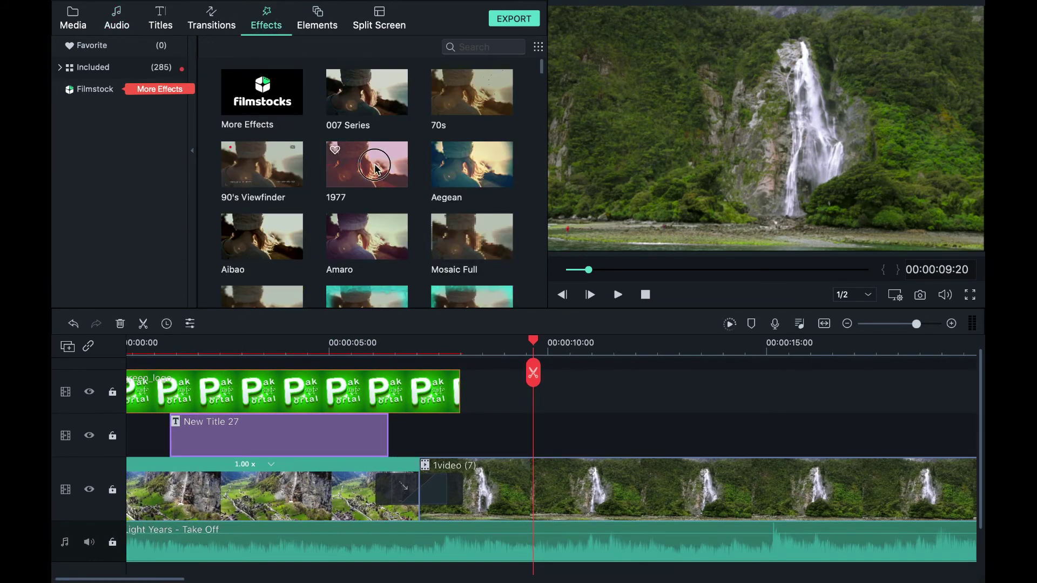
{"action": "scroll", "coordinate": [396, 200], "scroll_direction": "down", "scroll_amount": 2}
{"action": "left_click_drag", "start_coordinate": [366, 216], "coordinate": [421, 442]}
{"action": "left_click", "coordinate": [342, 344]}
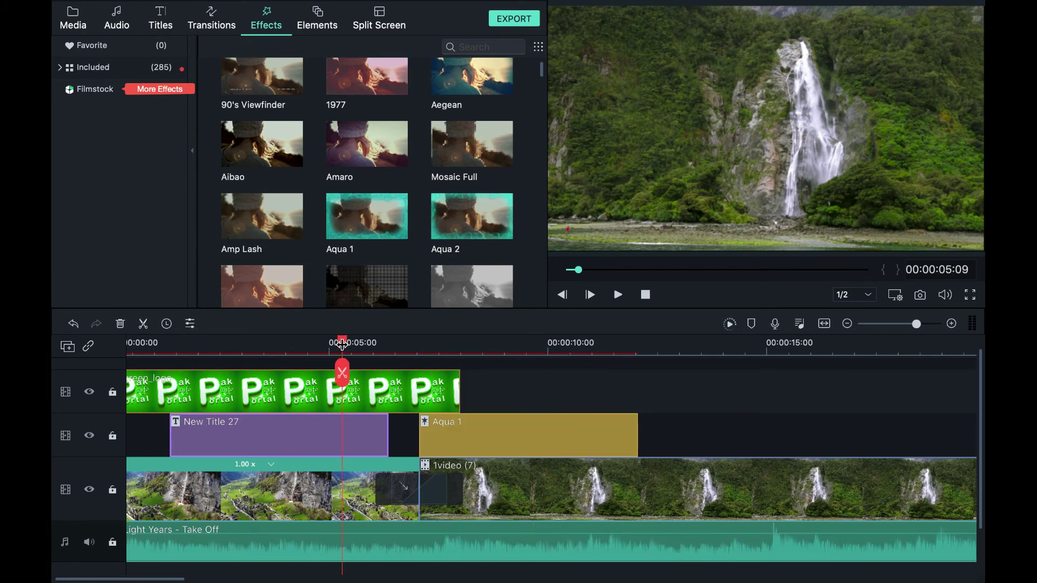
{"action": "key", "text": "space"}
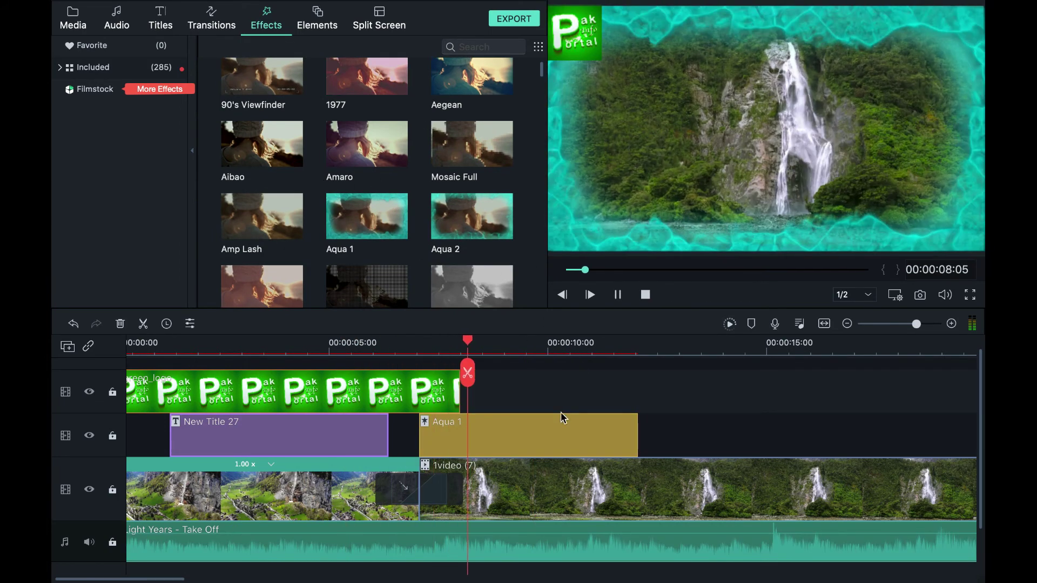
{"action": "scroll", "coordinate": [583, 431], "scroll_direction": "right", "scroll_amount": 2}
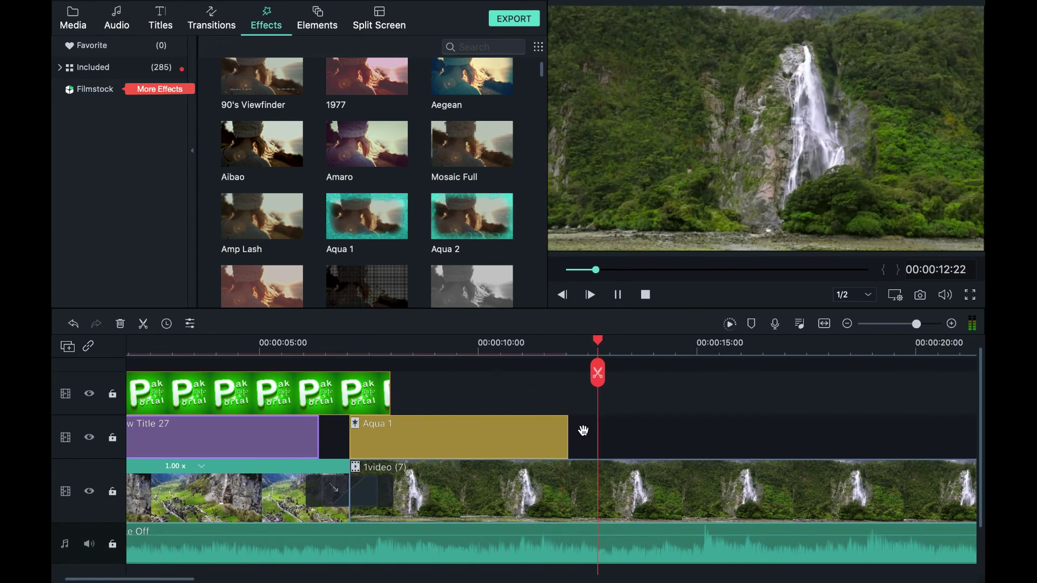
Browse the remaining effects and look through the badge, emoji and hand-drawn elements.
{"action": "scroll", "coordinate": [367, 180], "scroll_direction": "down", "scroll_amount": 3}
{"action": "scroll", "coordinate": [367, 180], "scroll_direction": "down", "scroll_amount": 2}
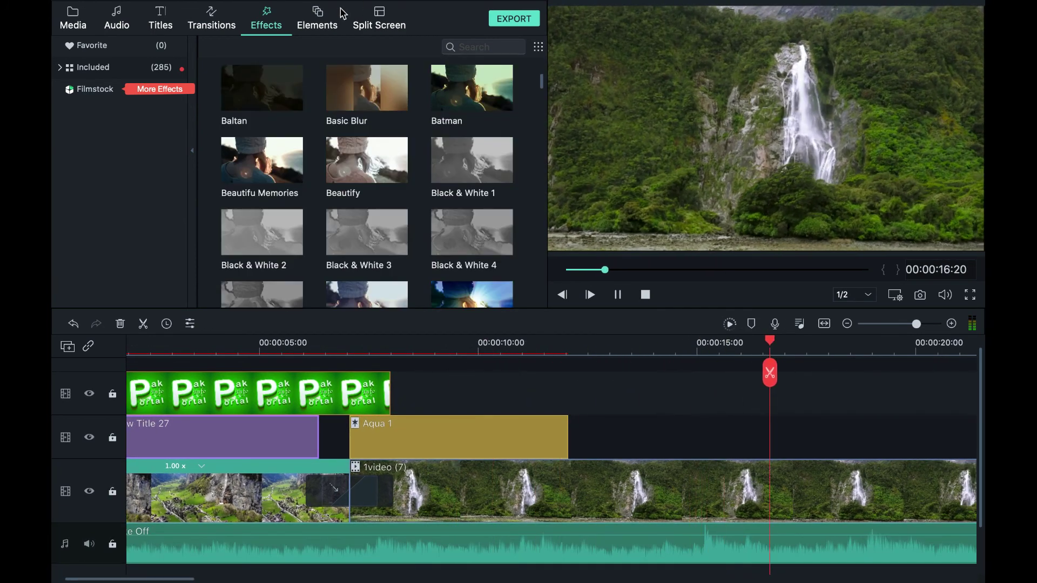
{"action": "left_click", "coordinate": [317, 19]}
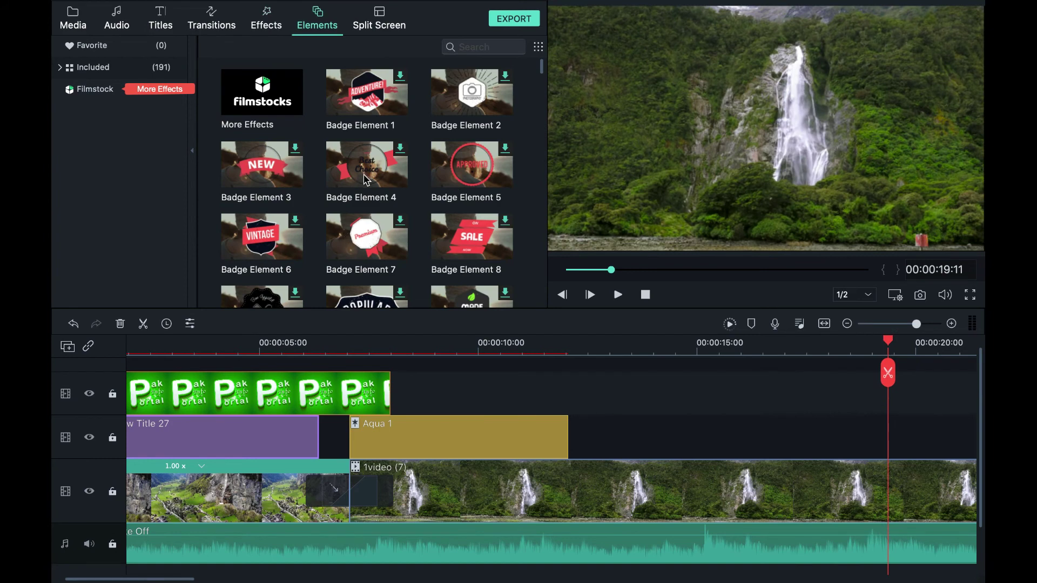
{"action": "scroll", "coordinate": [372, 151], "scroll_direction": "down", "scroll_amount": 4}
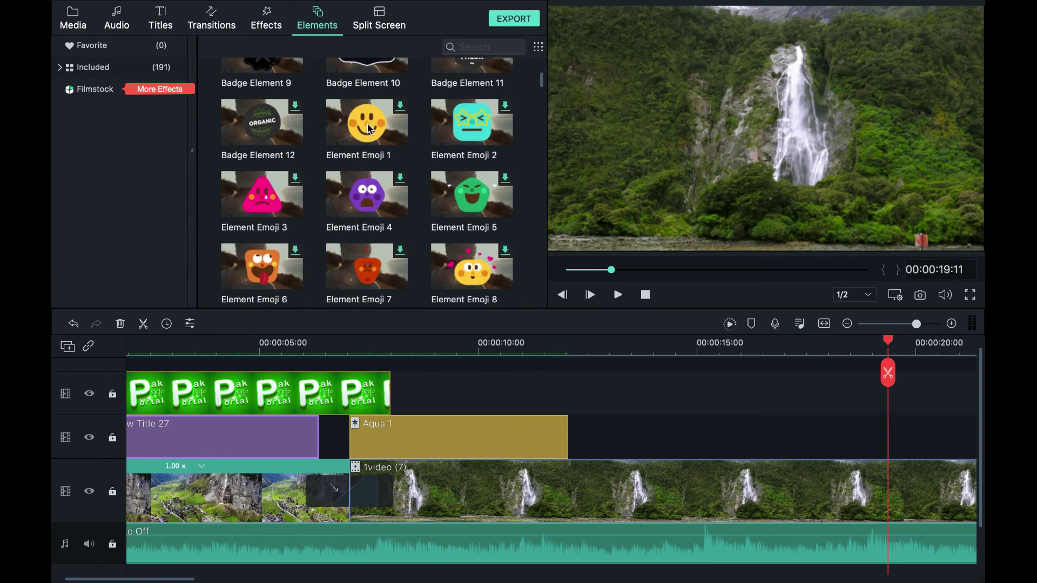
{"action": "scroll", "coordinate": [370, 128], "scroll_direction": "down", "scroll_amount": 3}
{"action": "scroll", "coordinate": [370, 128], "scroll_direction": "up", "scroll_amount": 7}
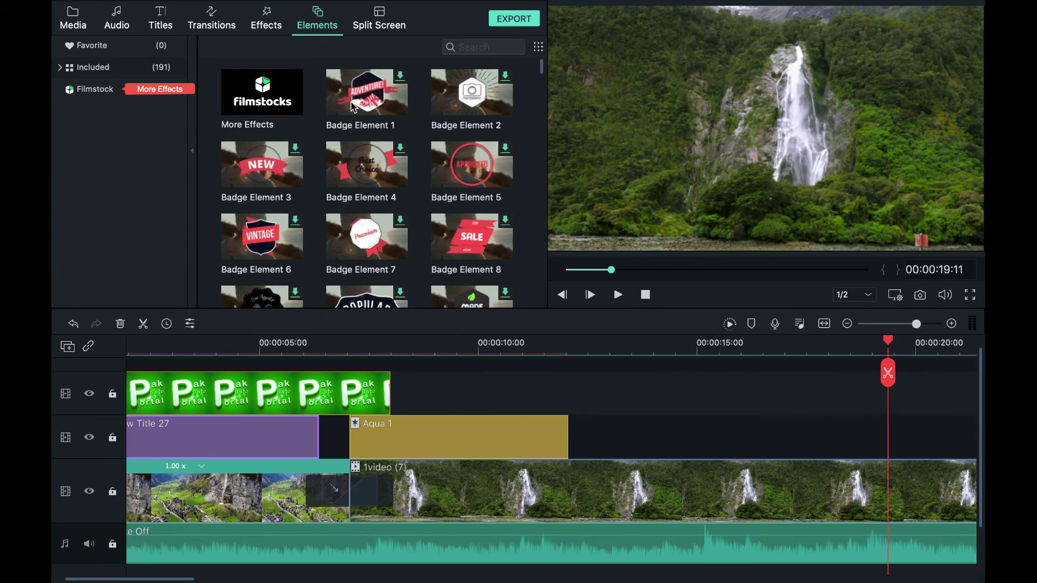
{"action": "scroll", "coordinate": [328, 179], "scroll_direction": "down", "scroll_amount": 5}
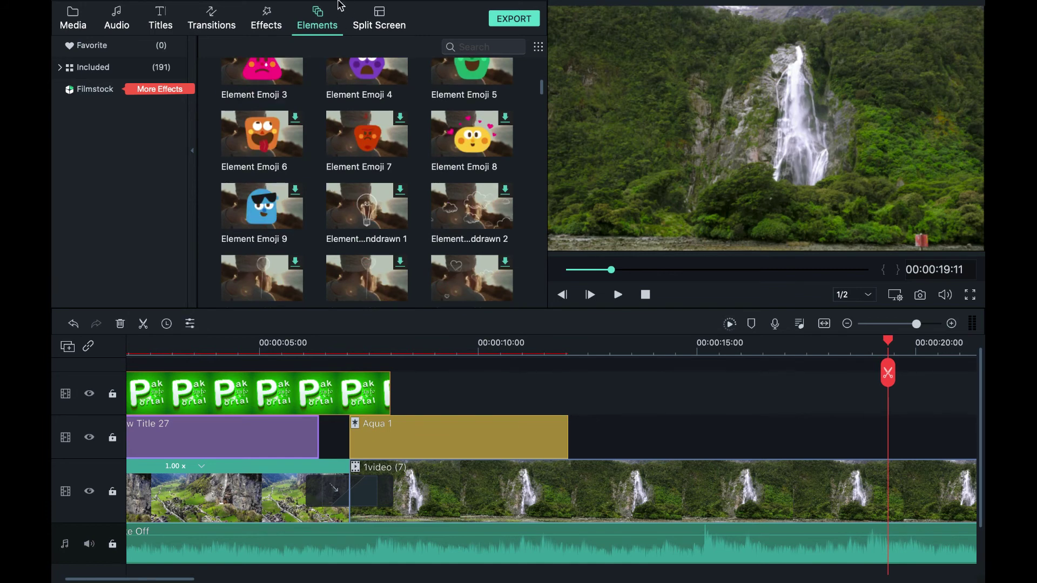
{"action": "scroll", "coordinate": [306, 131], "scroll_direction": "down", "scroll_amount": 4}
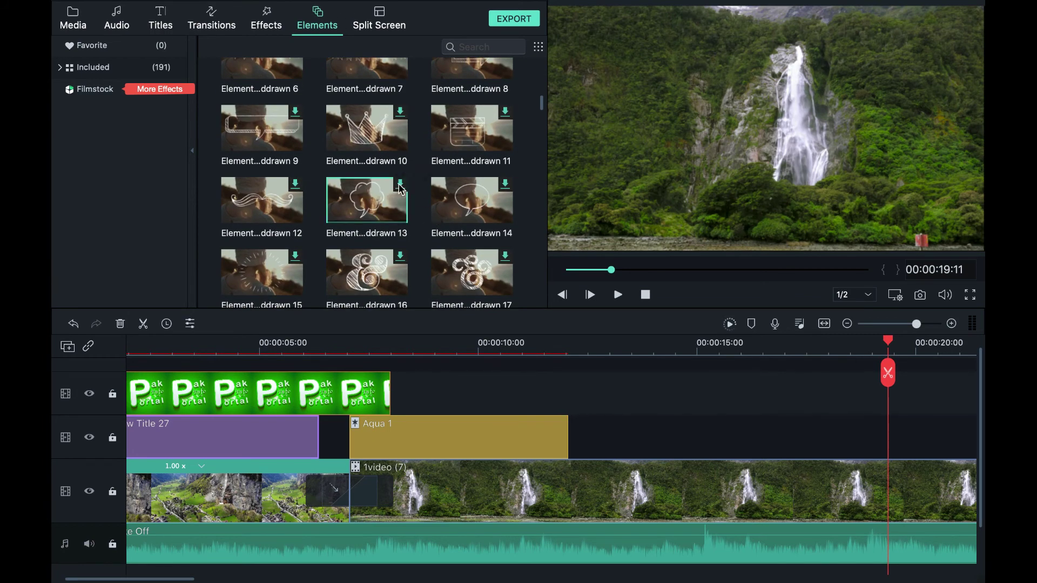
Place the Element Love 2 element directly after Aqua 1 on the same track and play from 00:00:11:10.
{"action": "scroll", "coordinate": [377, 199], "scroll_direction": "down", "scroll_amount": 5}
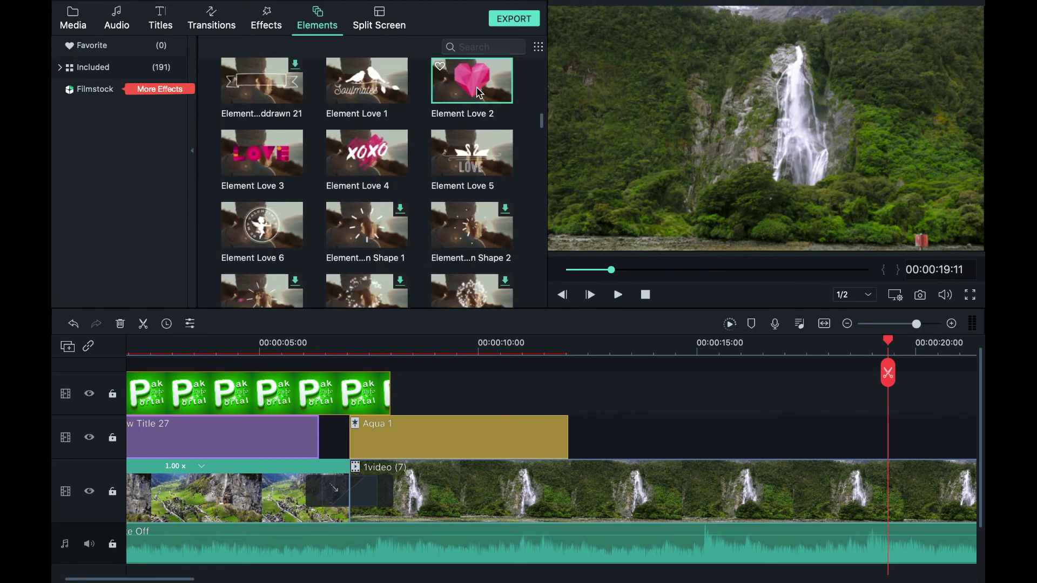
{"action": "left_click", "coordinate": [472, 111]}
{"action": "left_click_drag", "start_coordinate": [471, 111], "coordinate": [572, 432]}
{"action": "left_click", "coordinate": [536, 348]}
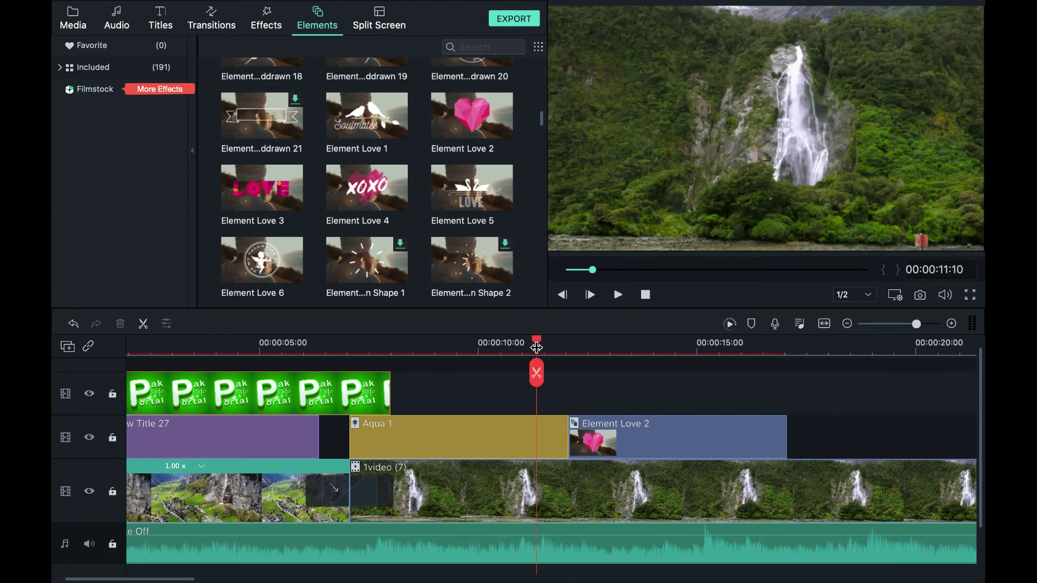
{"action": "key", "text": "space"}
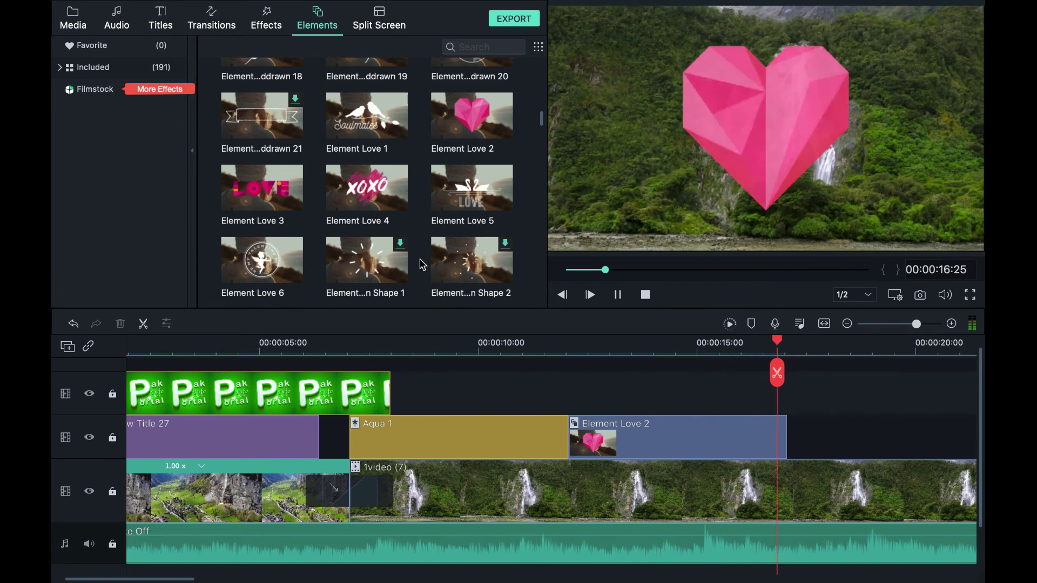
{"action": "key", "text": "space"}
{"action": "scroll", "coordinate": [270, 259], "scroll_direction": "up", "scroll_amount": 5}
{"action": "scroll", "coordinate": [271, 259], "scroll_direction": "up", "scroll_amount": 10}
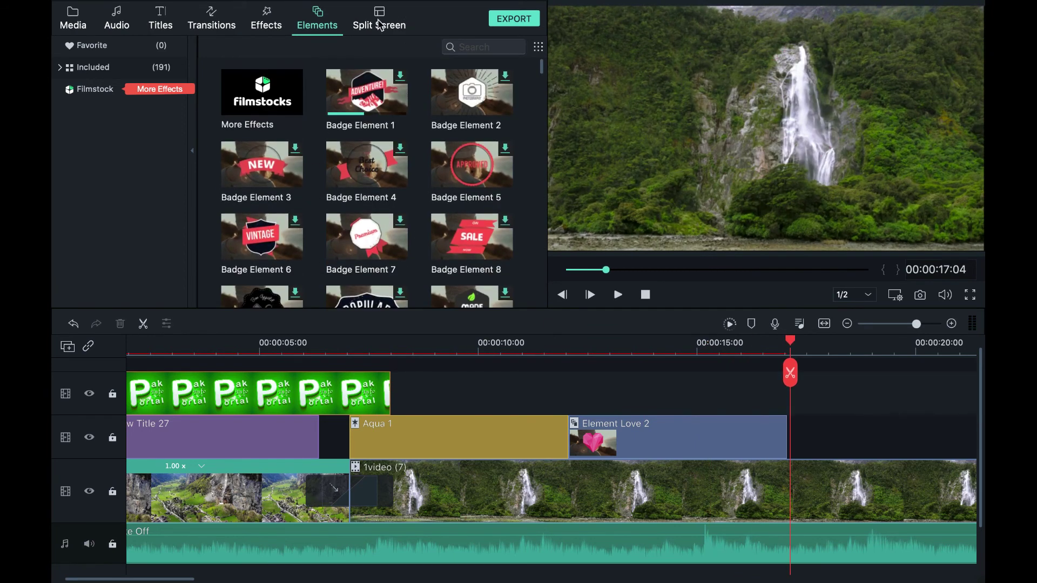
Clear the remaining music clip from the timeline and place Split Screen 1 on the empty middle video track at about 00:00:05:24.
{"action": "left_click", "coordinate": [380, 25]}
{"action": "left_click", "coordinate": [365, 559]}
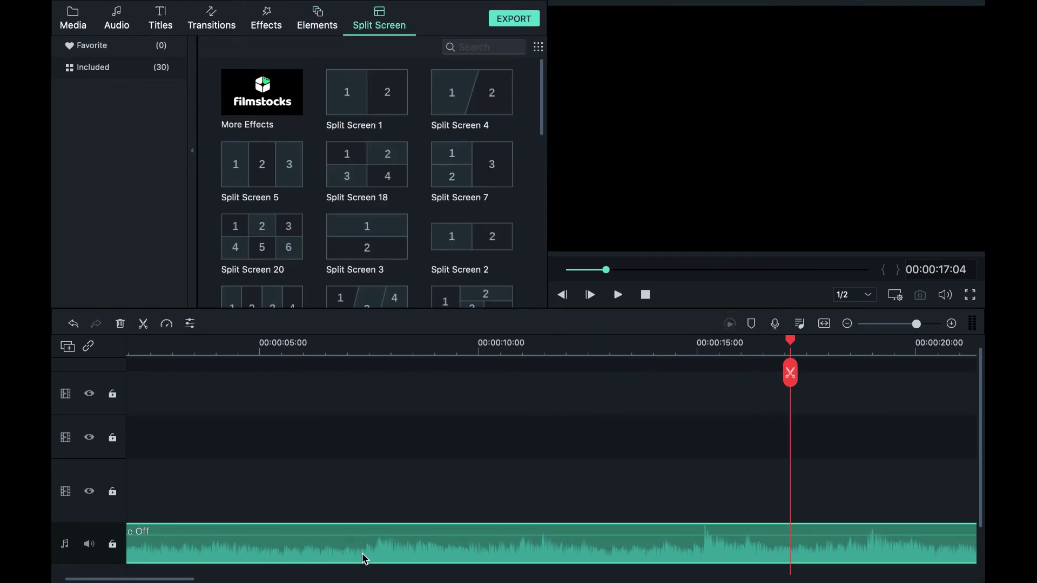
{"action": "key", "text": "Delete"}
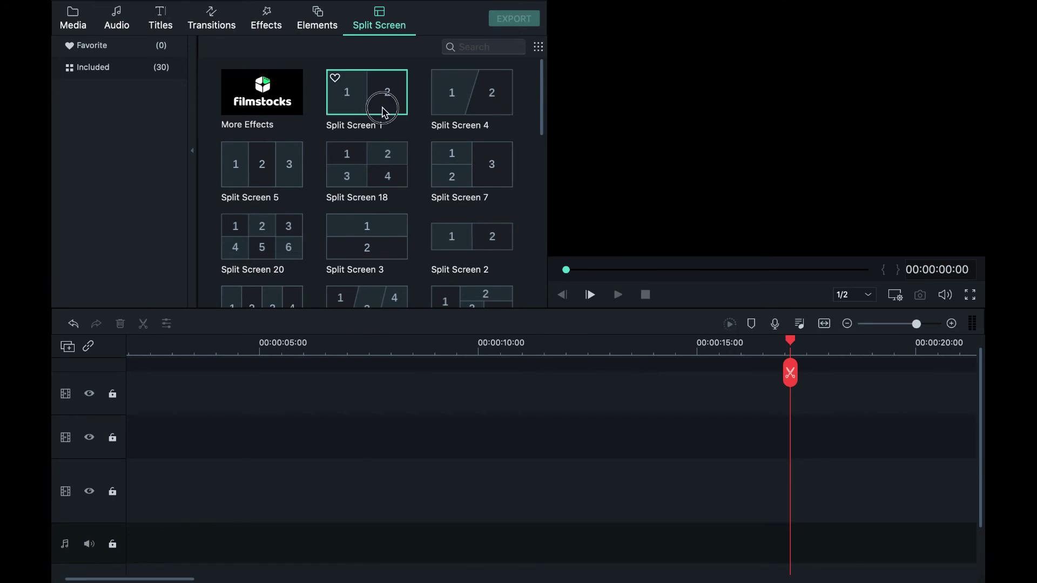
{"action": "left_click_drag", "start_coordinate": [382, 109], "coordinate": [294, 446]}
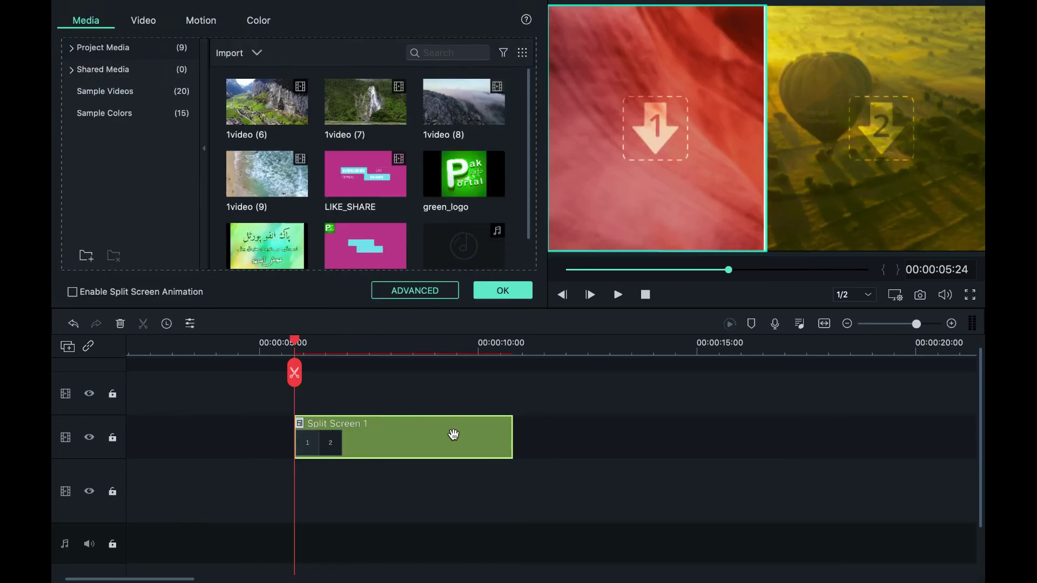
In the advanced split screen editor, fill area 1 with 1video (9) and area 2 with green_logo, repositioning the logo within its area.
{"action": "left_click", "coordinate": [672, 135]}
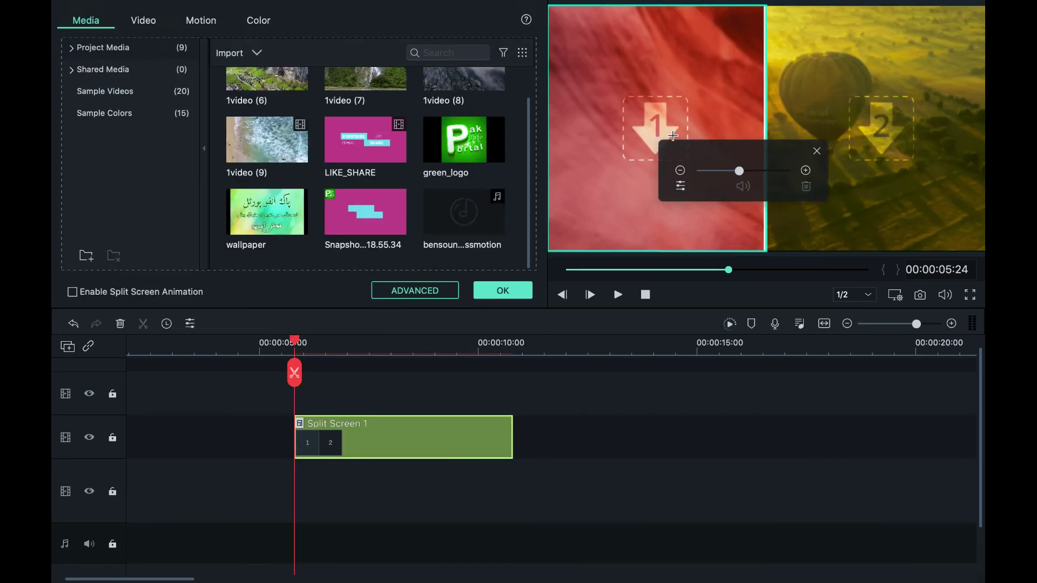
{"action": "double_click", "coordinate": [679, 187]}
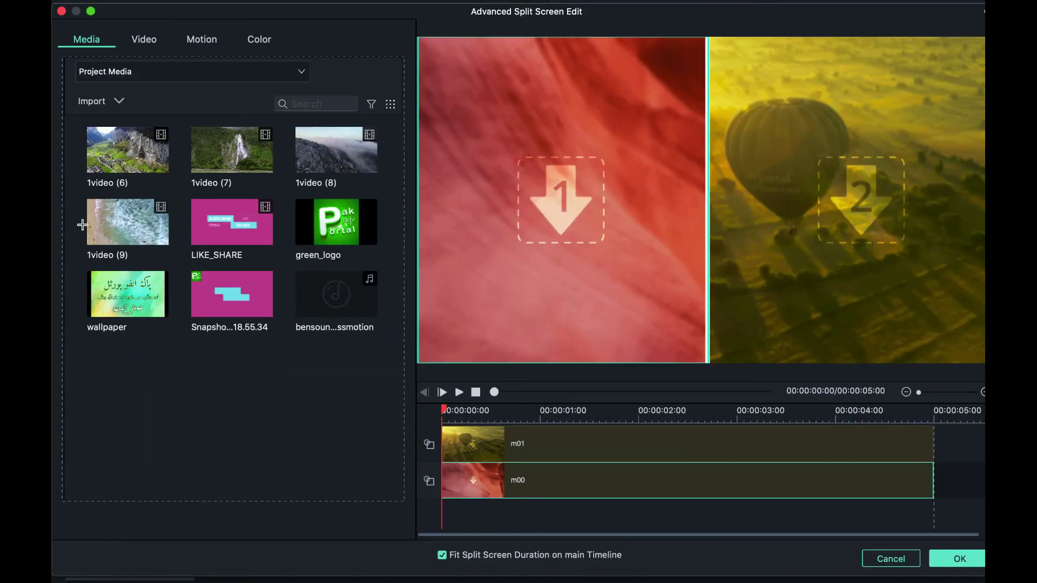
{"action": "left_click", "coordinate": [131, 220]}
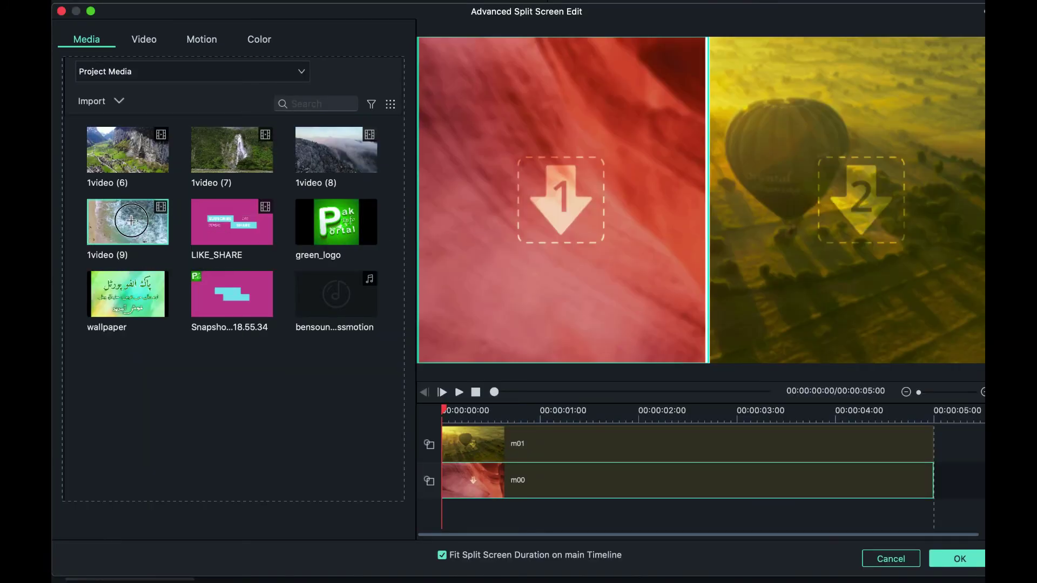
{"action": "left_click_drag", "start_coordinate": [540, 202], "coordinate": [540, 203]}
{"action": "left_click_drag", "start_coordinate": [145, 275], "coordinate": [883, 217]}
{"action": "left_click_drag", "start_coordinate": [345, 236], "coordinate": [909, 239]}
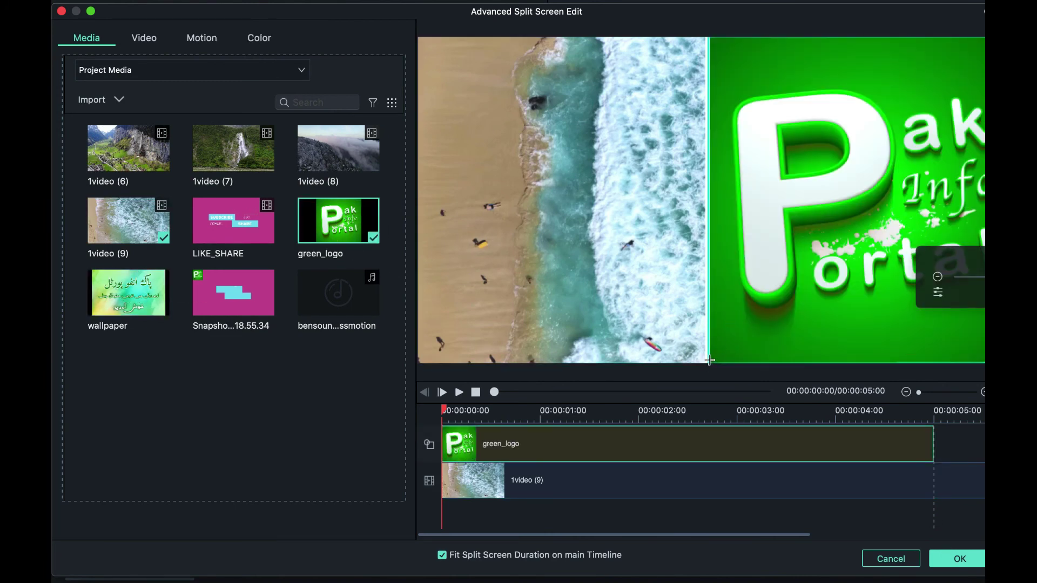
{"action": "left_click_drag", "start_coordinate": [821, 218], "coordinate": [798, 222]}
{"action": "left_click", "coordinate": [960, 565]}
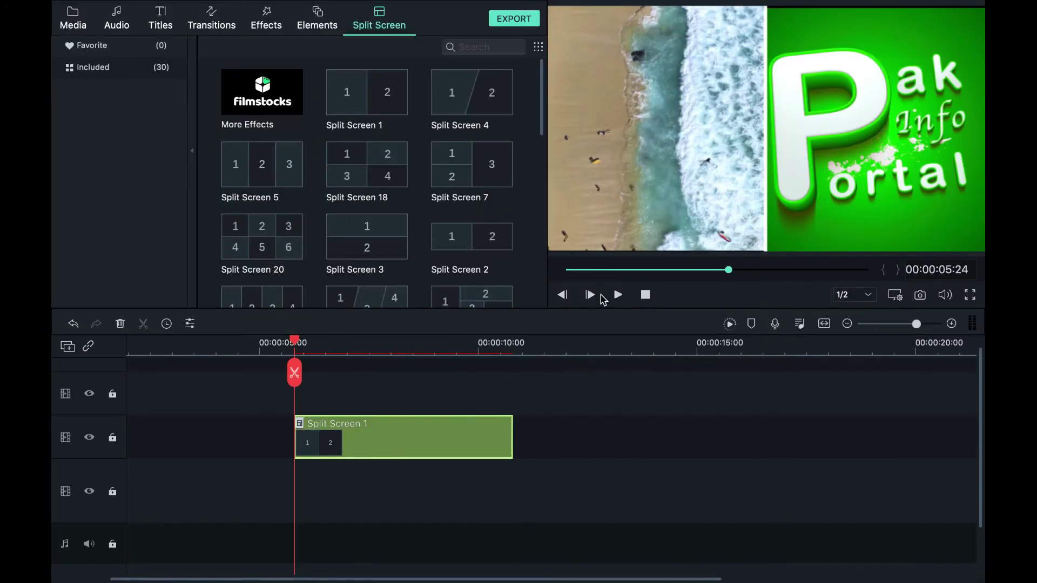
Play the split screen from 00:00:05:24 and reopen its media settings.
{"action": "left_click", "coordinate": [618, 295]}
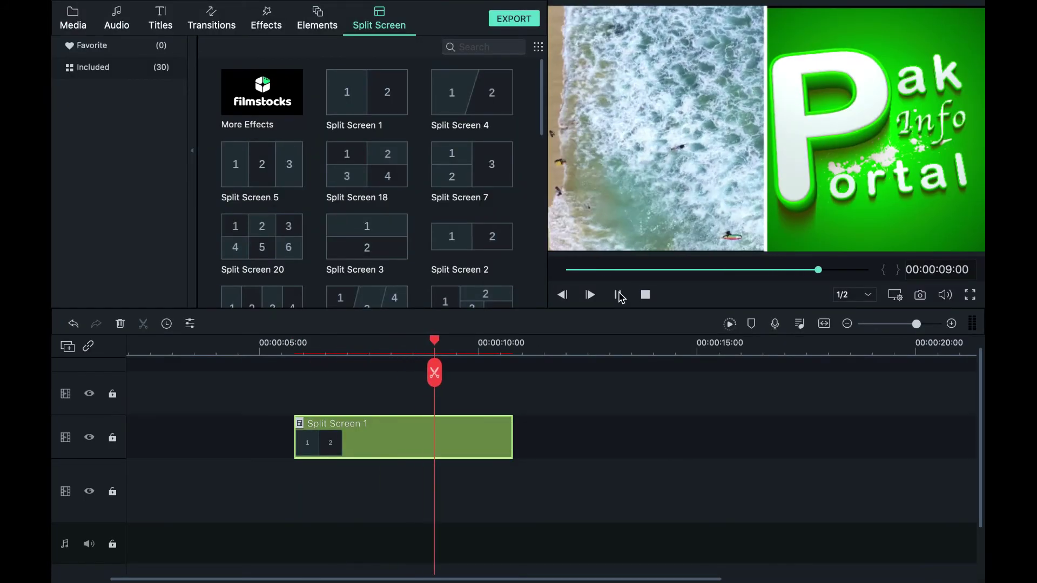
{"action": "double_click", "coordinate": [377, 432]}
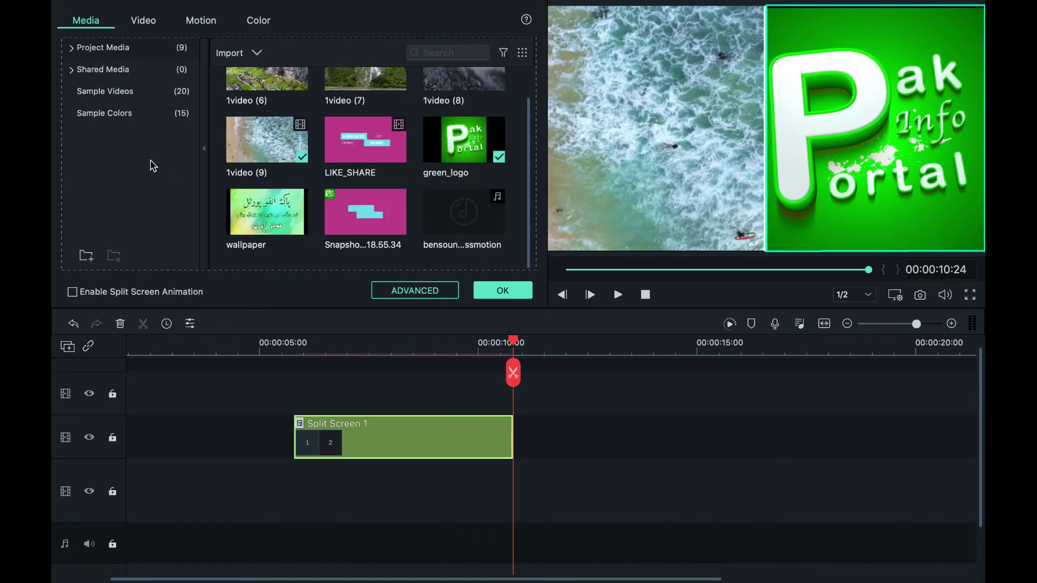
{"action": "left_click", "coordinate": [285, 349]}
{"action": "key", "text": "space"}
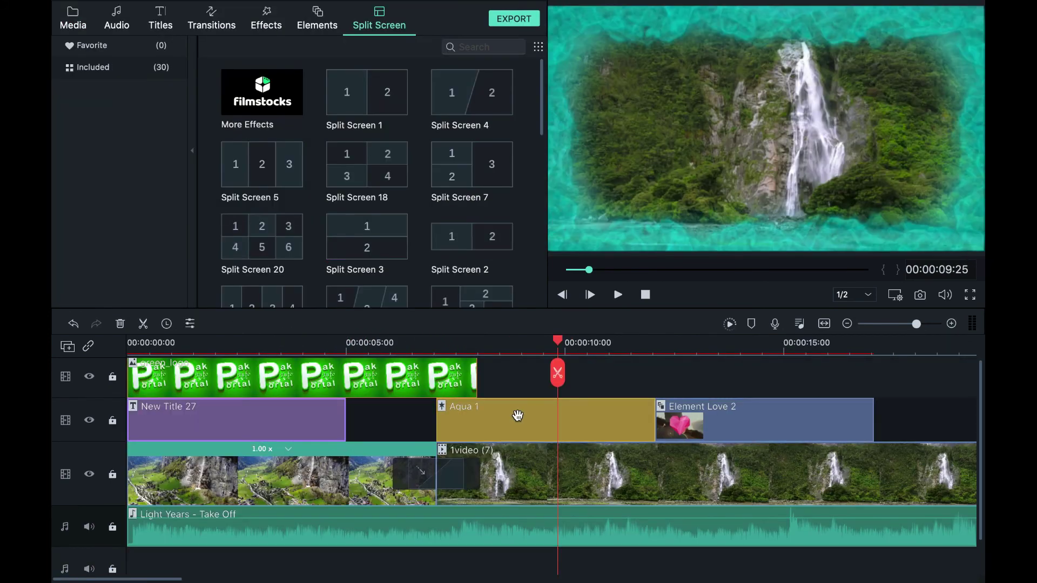
Delete the Aqua 1 effect and extend the green_logo clip to the end of 1video (7) at 00:00:23:00.
{"action": "left_click_drag", "start_coordinate": [517, 416], "coordinate": [444, 422]}
{"action": "key", "text": "Delete"}
{"action": "scroll", "coordinate": [469, 419], "scroll_direction": "right", "scroll_amount": 6}
{"action": "left_click", "coordinate": [816, 349]}
{"action": "left_click_drag", "start_coordinate": [816, 349], "coordinate": [822, 348]}
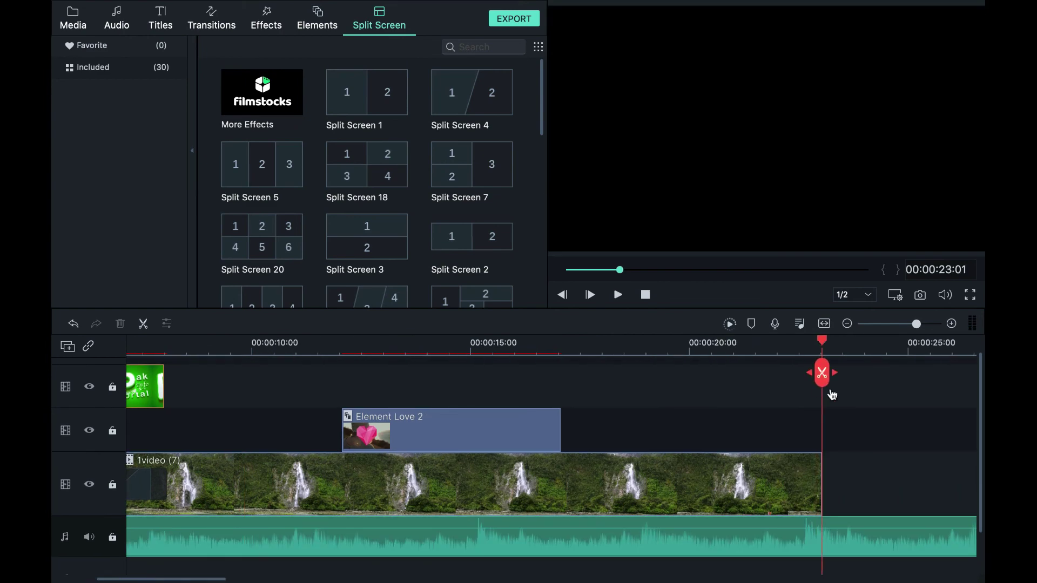
{"action": "scroll", "coordinate": [486, 432], "scroll_direction": "left", "scroll_amount": 10}
{"action": "scroll", "coordinate": [432, 421], "scroll_direction": "up", "scroll_amount": 2}
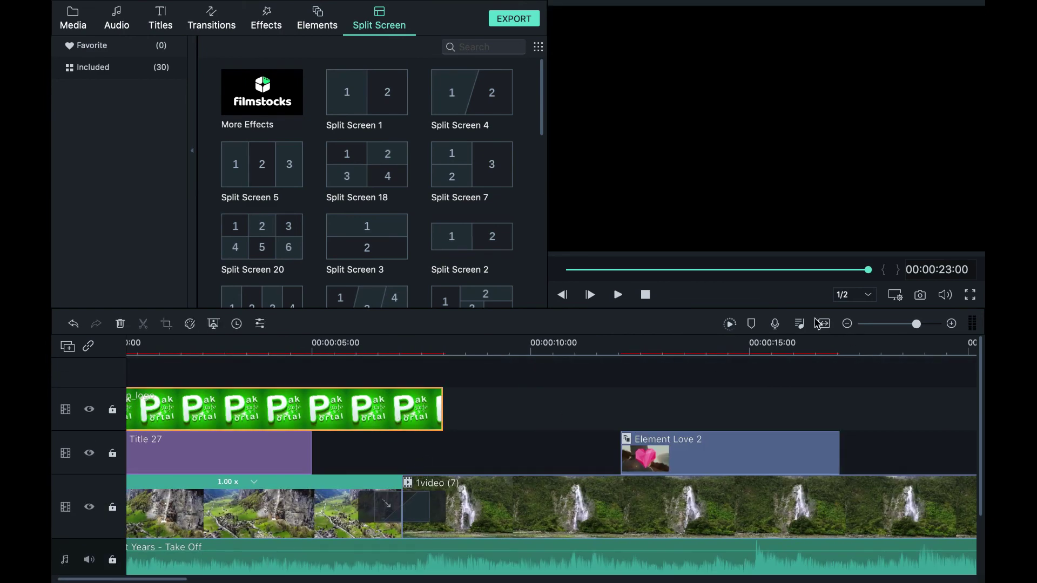
{"action": "left_click", "coordinate": [380, 415]}
{"action": "left_click_drag", "start_coordinate": [389, 415], "coordinate": [940, 414]}
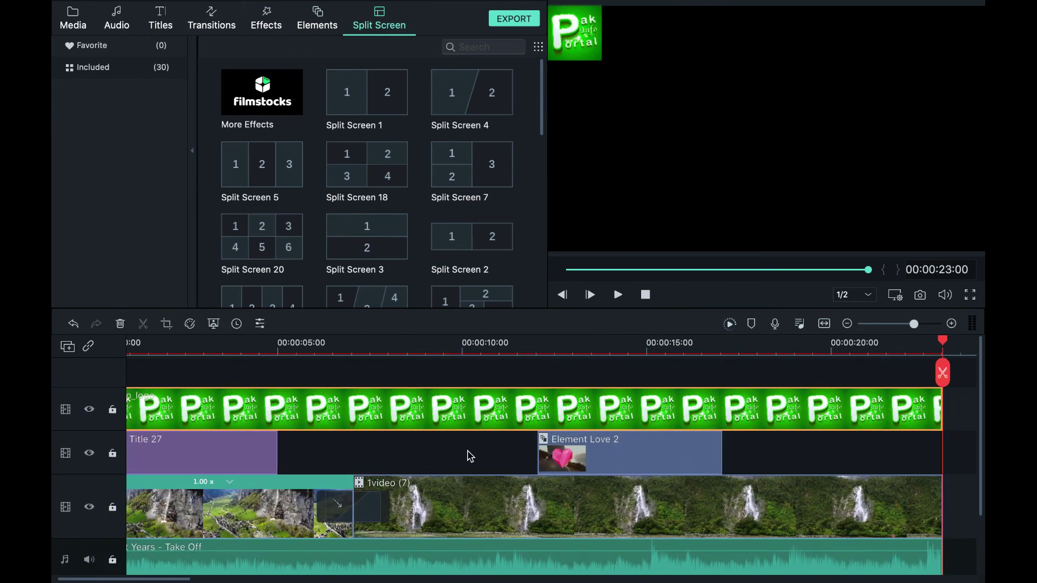
Play the edited video from the beginning to check the logo and heart element, and stop playback.
{"action": "left_click", "coordinate": [618, 294]}
{"action": "scroll", "coordinate": [459, 440], "scroll_direction": "left", "scroll_amount": 2}
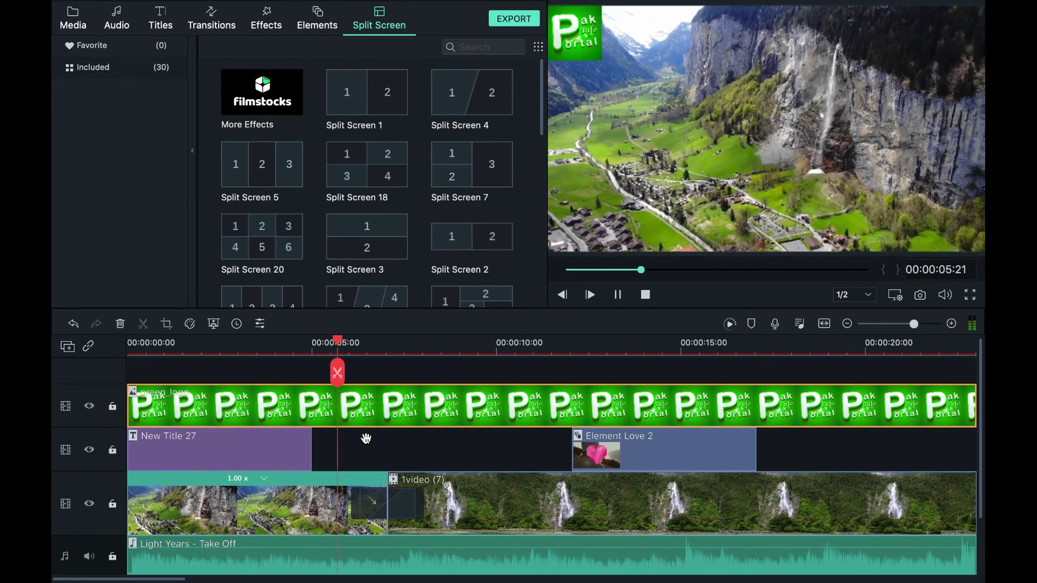
{"action": "left_click", "coordinate": [645, 294]}
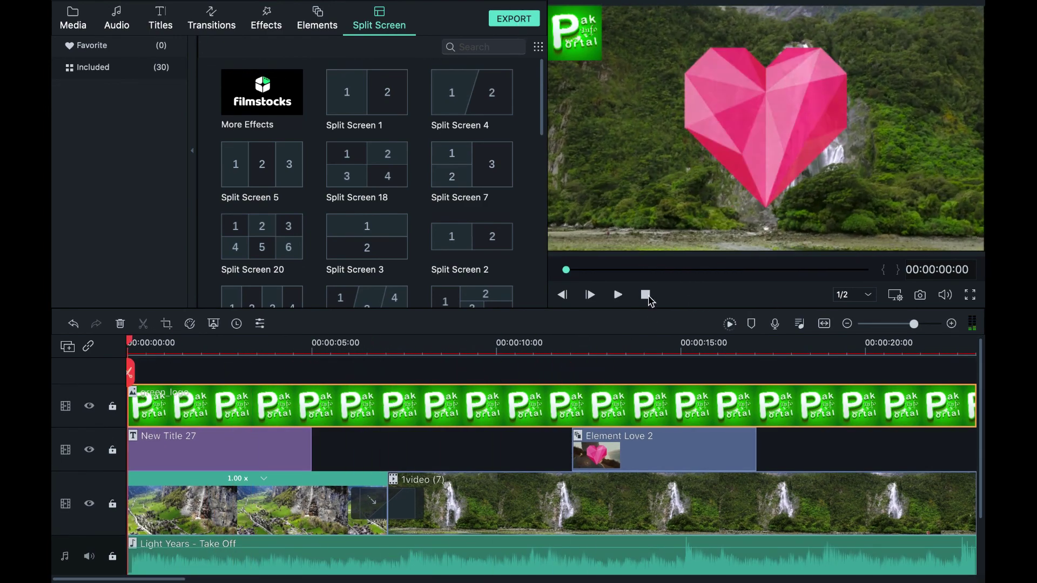
Set up an MP4 export named video_1 with Desktop as the save location.
{"action": "left_click", "coordinate": [72, 11]}
{"action": "left_click", "coordinate": [516, 19]}
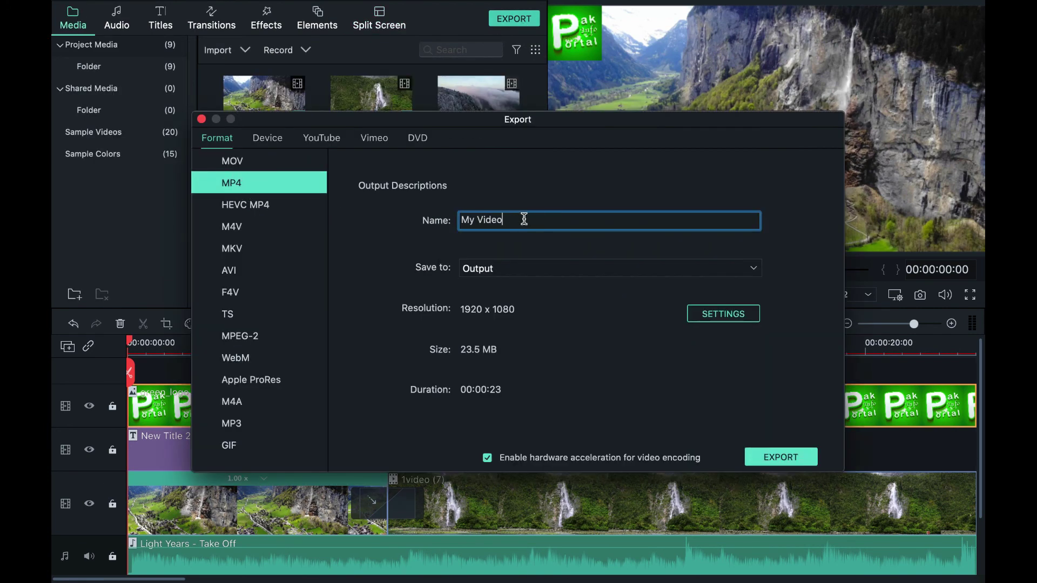
{"action": "left_click", "coordinate": [753, 268]}
{"action": "left_click", "coordinate": [573, 315]}
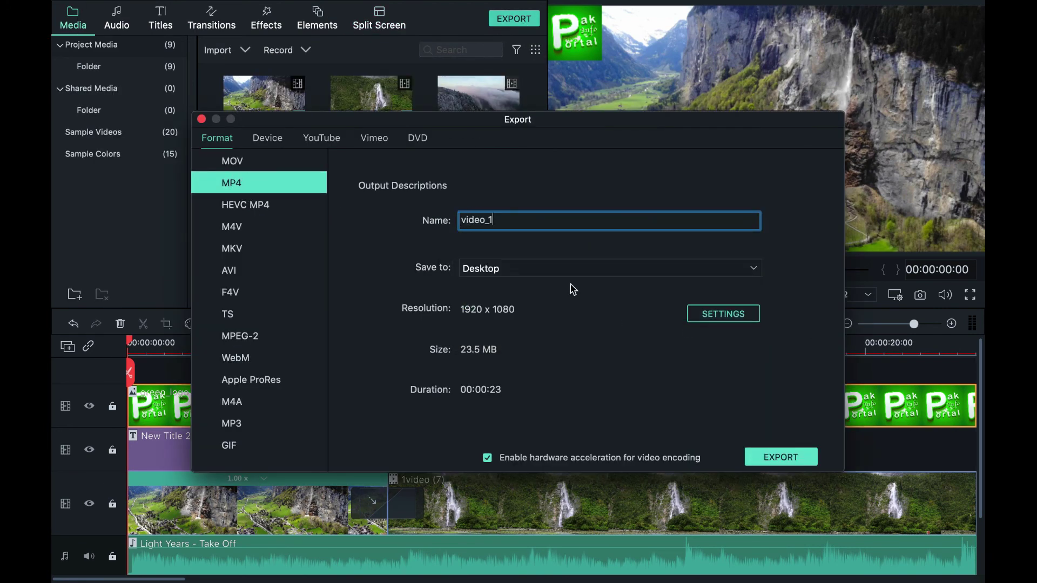
Review and accept the output quality settings, and start exporting the video.
{"action": "left_click", "coordinate": [721, 314]}
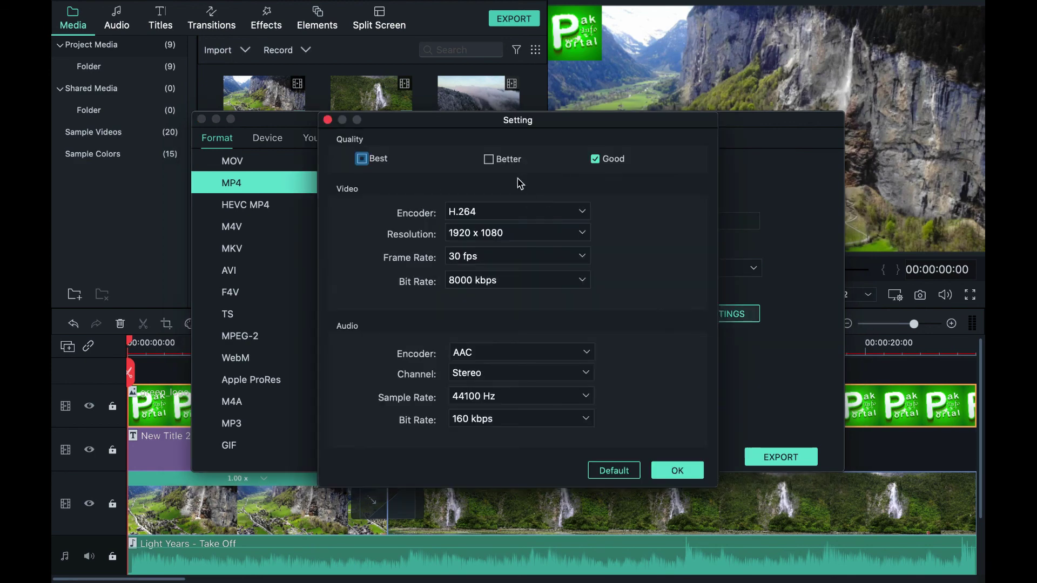
{"action": "left_click", "coordinate": [678, 471]}
{"action": "left_click", "coordinate": [777, 459]}
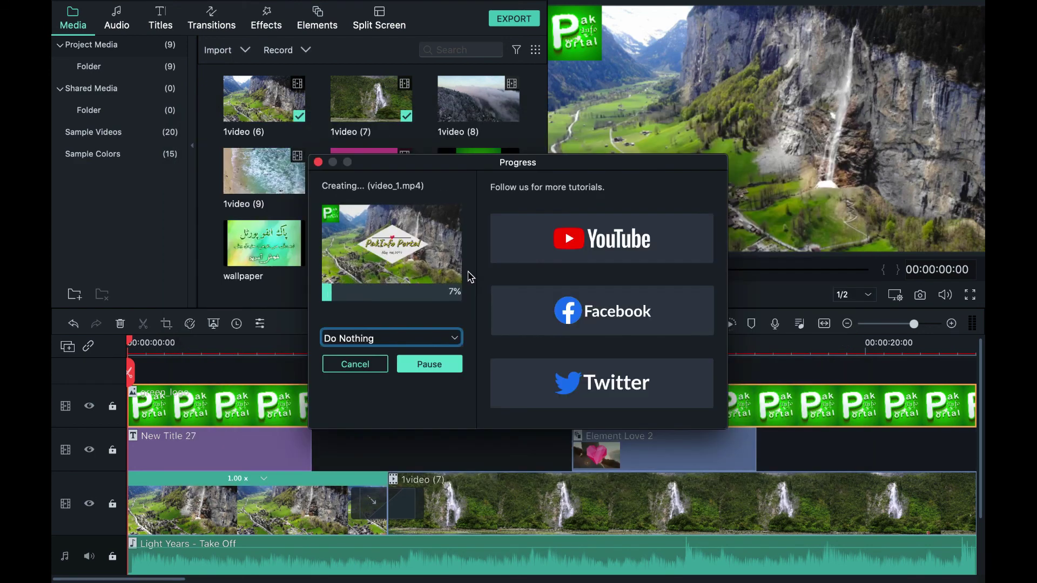